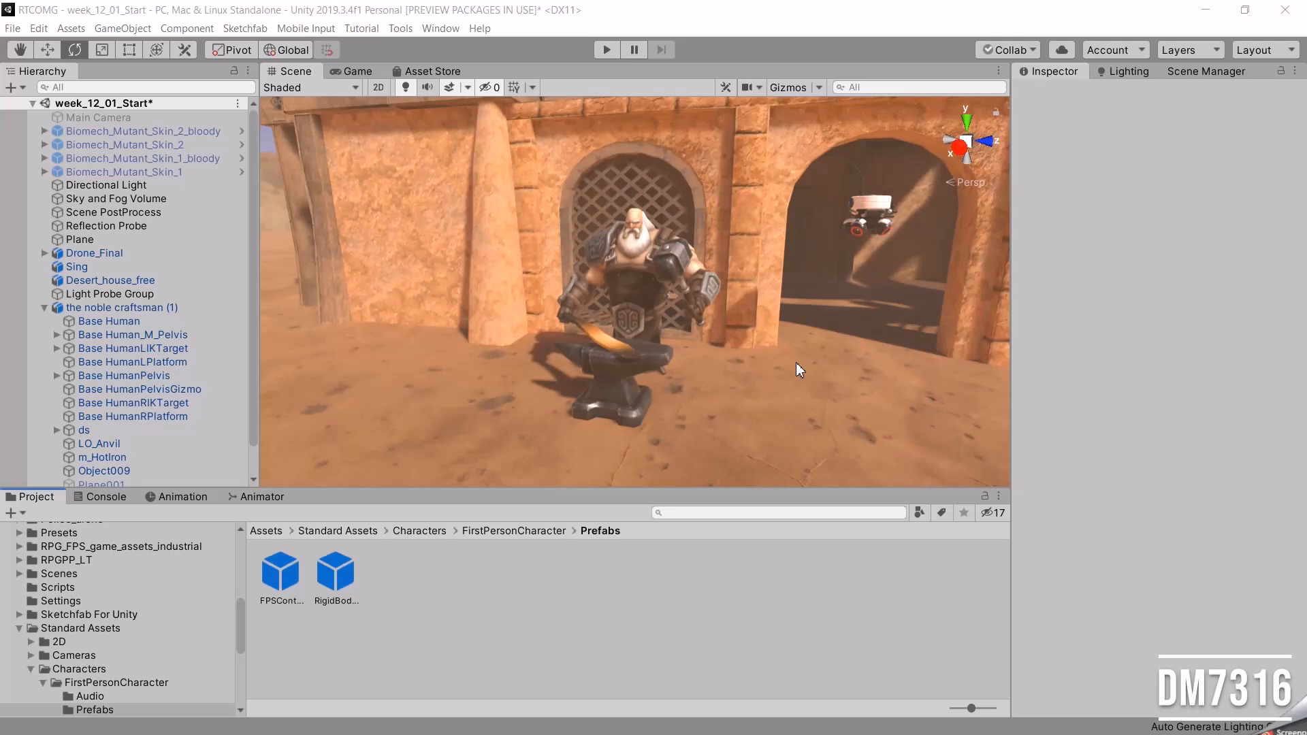
Play-test the scene by walking up to the blacksmith to watch his hammering animation, and stop the playback.
left_click(606, 49)
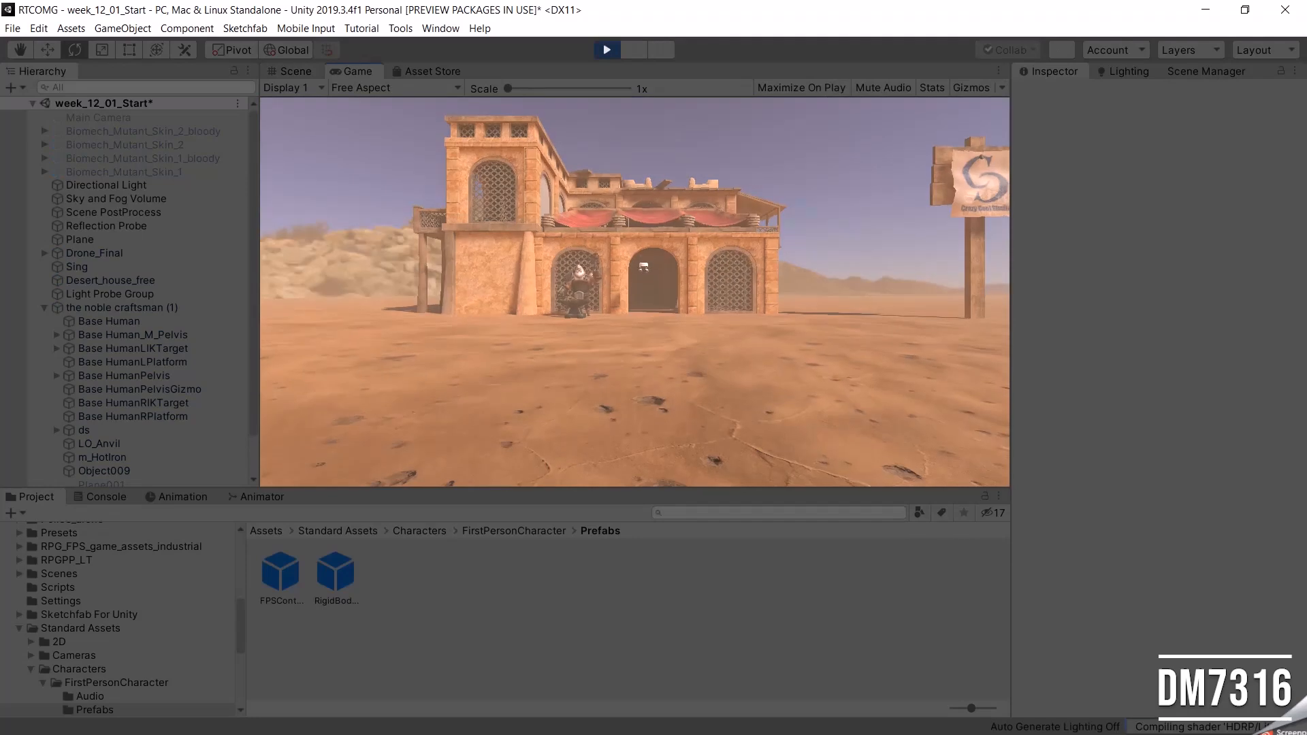
key("w")
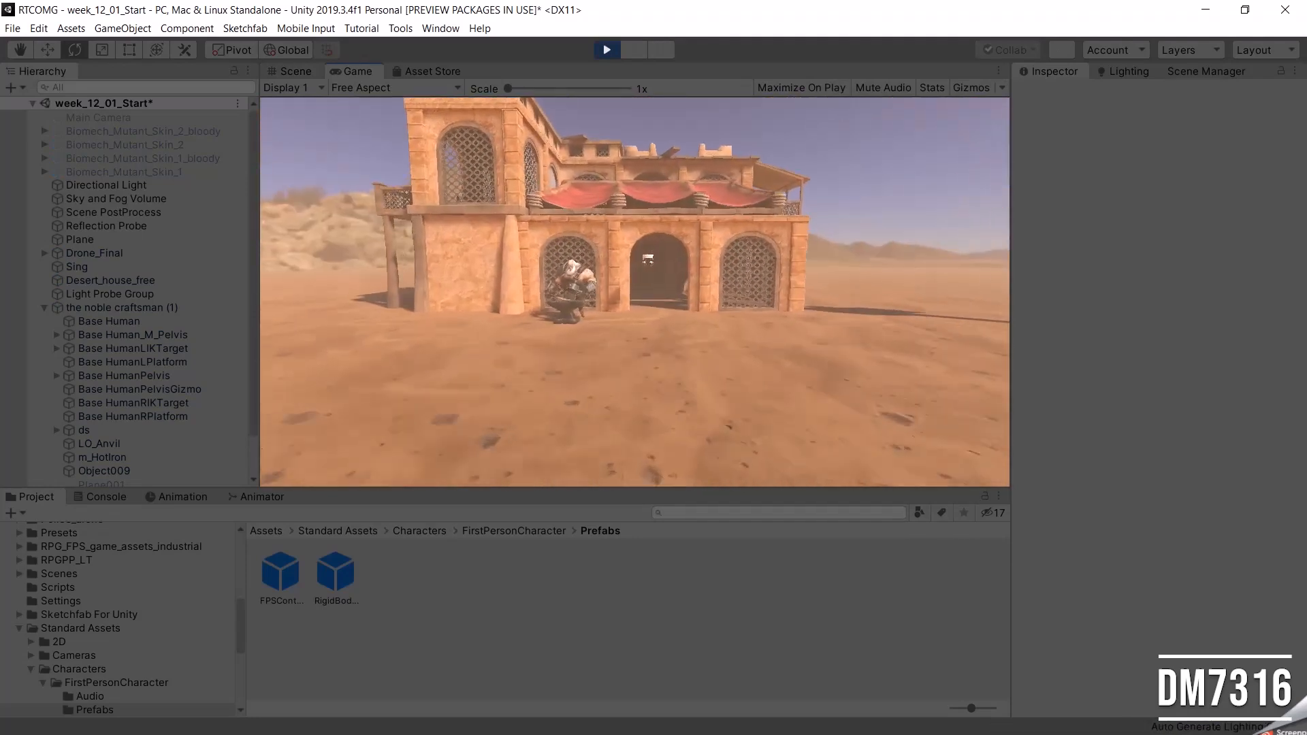
key("w")
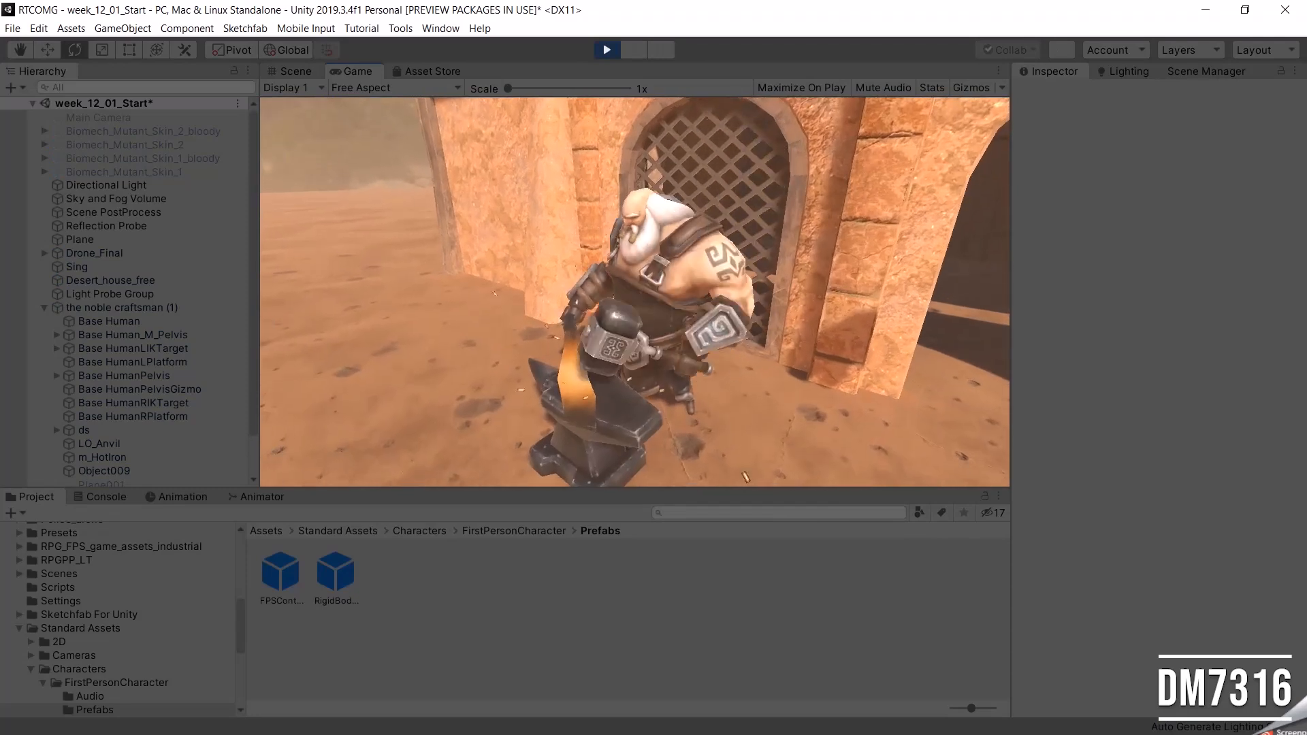
key("s")
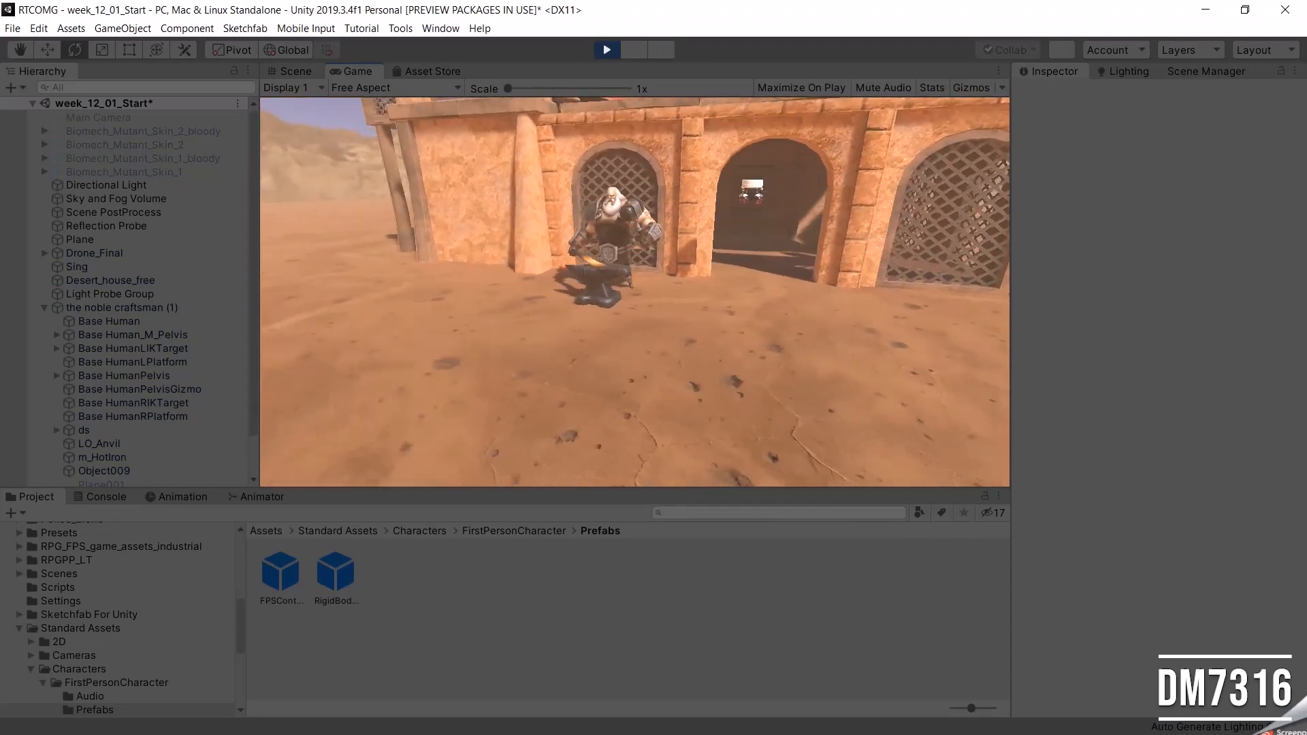
key("w")
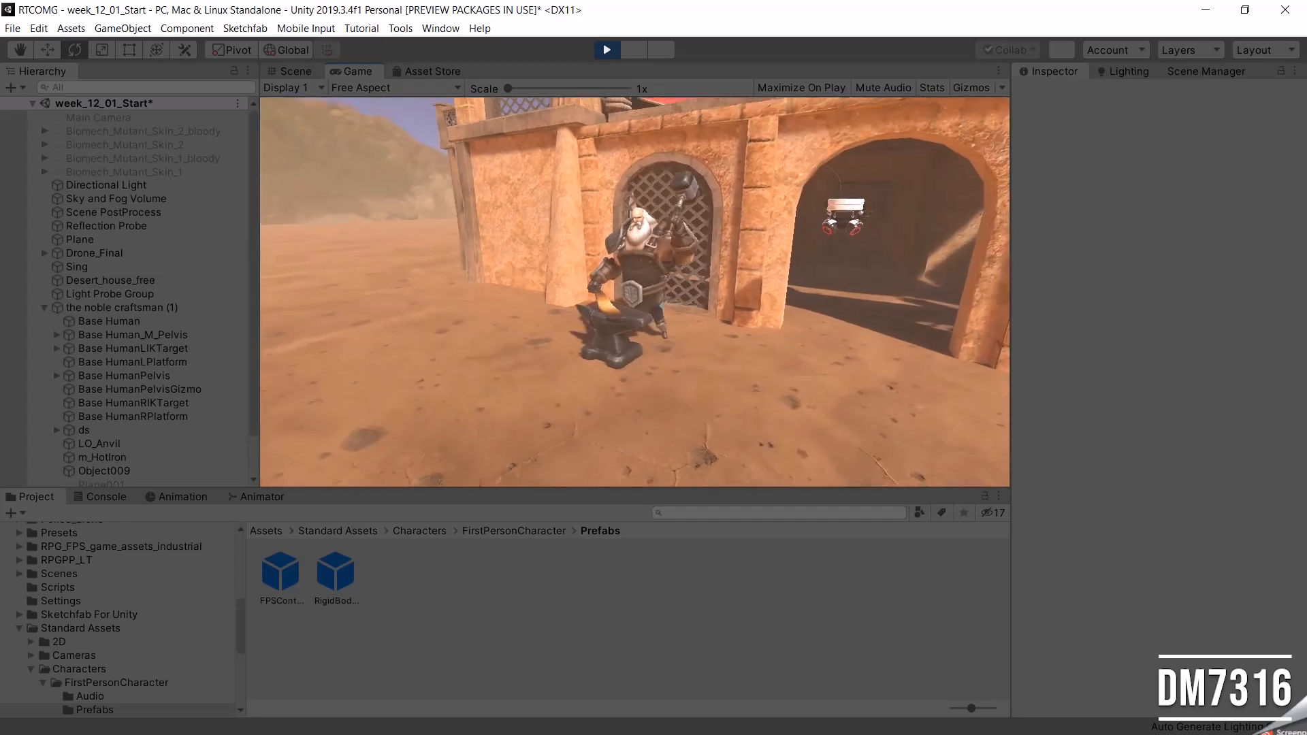
key("Escape")
left_click(613, 52)
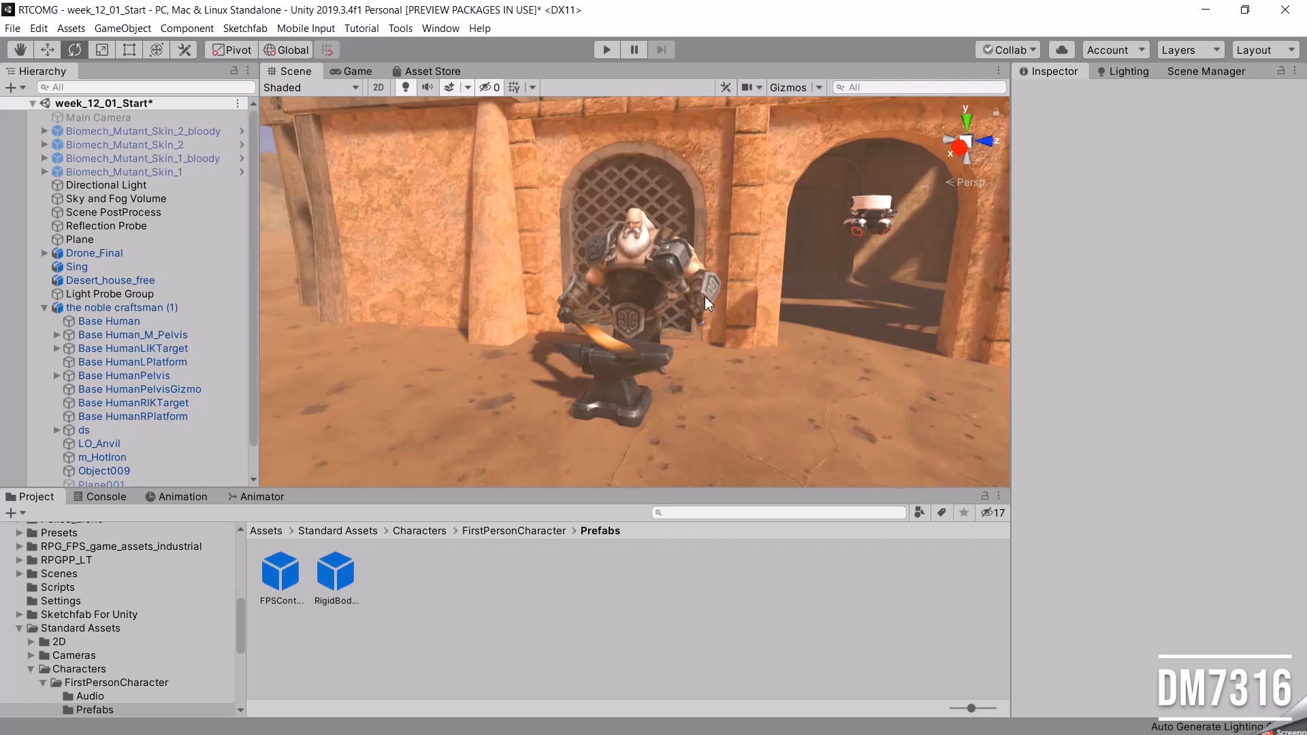
Collapse the child lists of the noble craftsman (1) and FPSController, and select the noble craftsman (1).
left_click_drag(704, 296, 786, 347, "alt")
key("e")
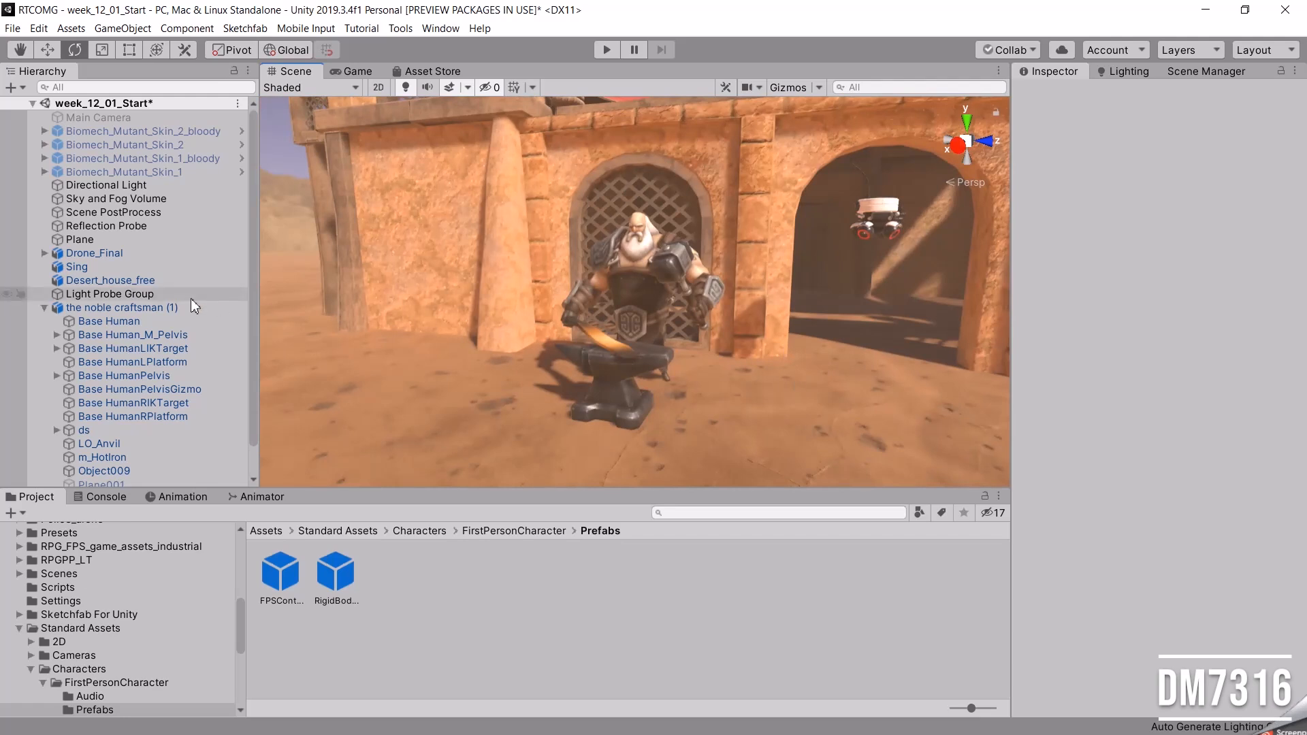
left_click(44, 307)
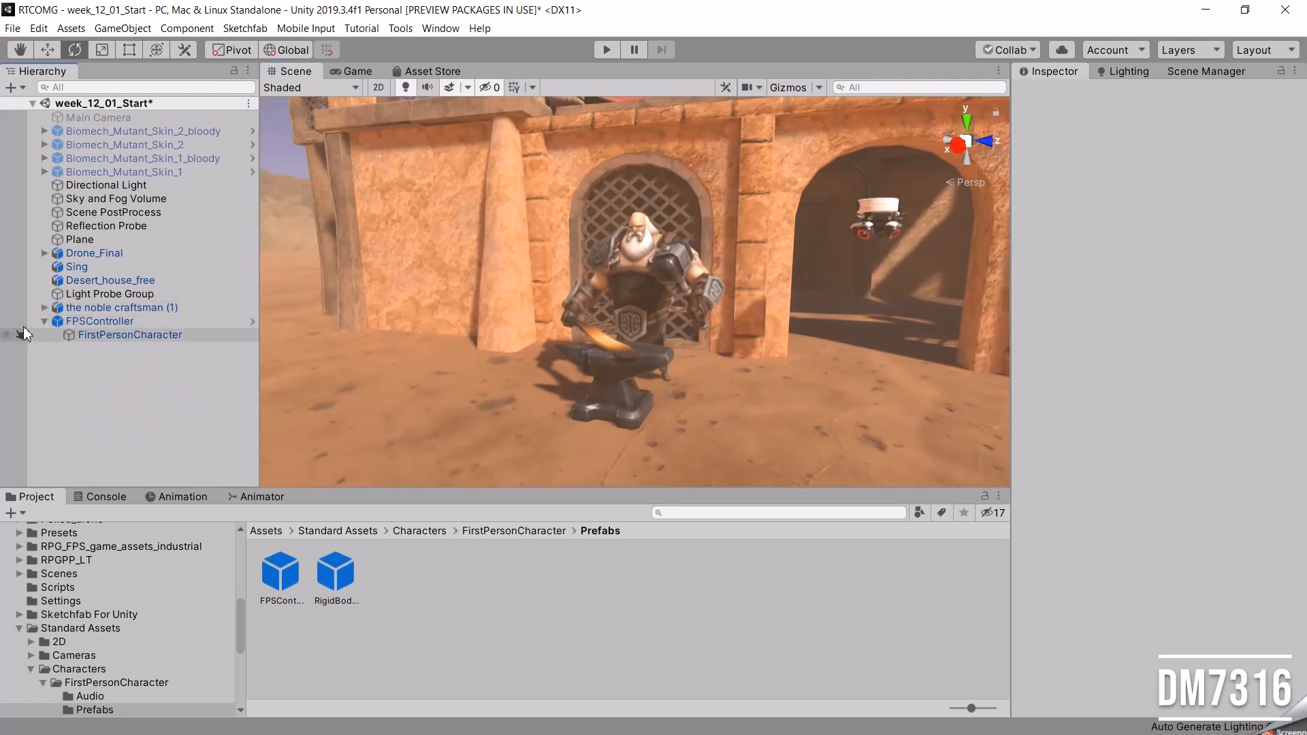
left_click(44, 320)
left_click(145, 309)
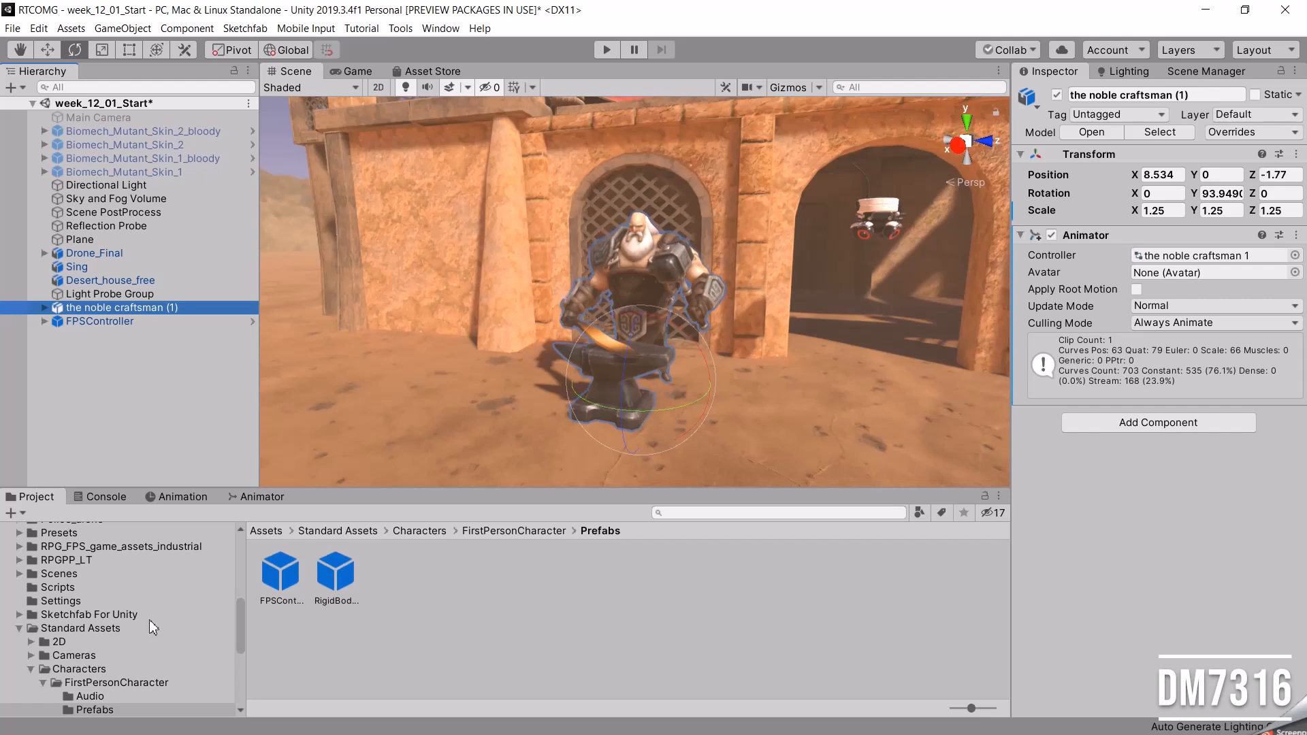
Browse the project assets to Characters/the-noble-craftsman/source and inspect the Working animation clip.
left_click(19, 627)
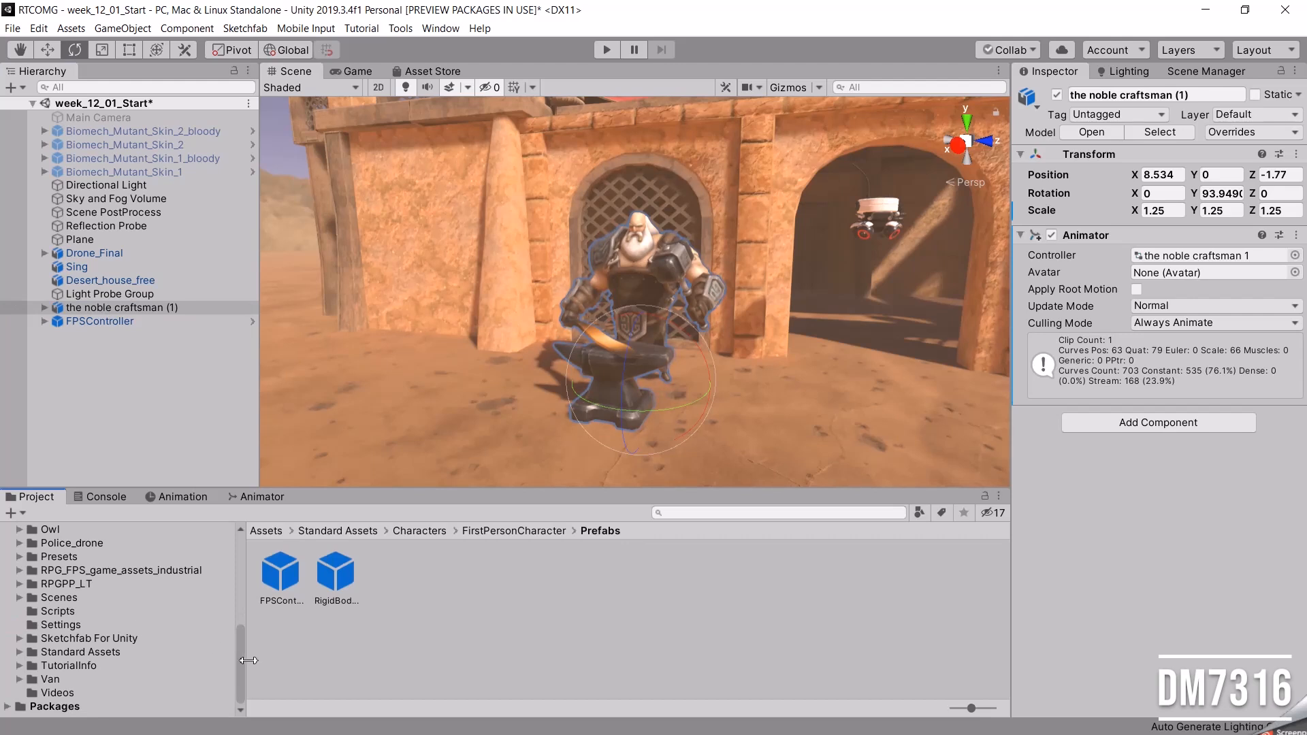
left_click_drag(242, 659, 239, 589)
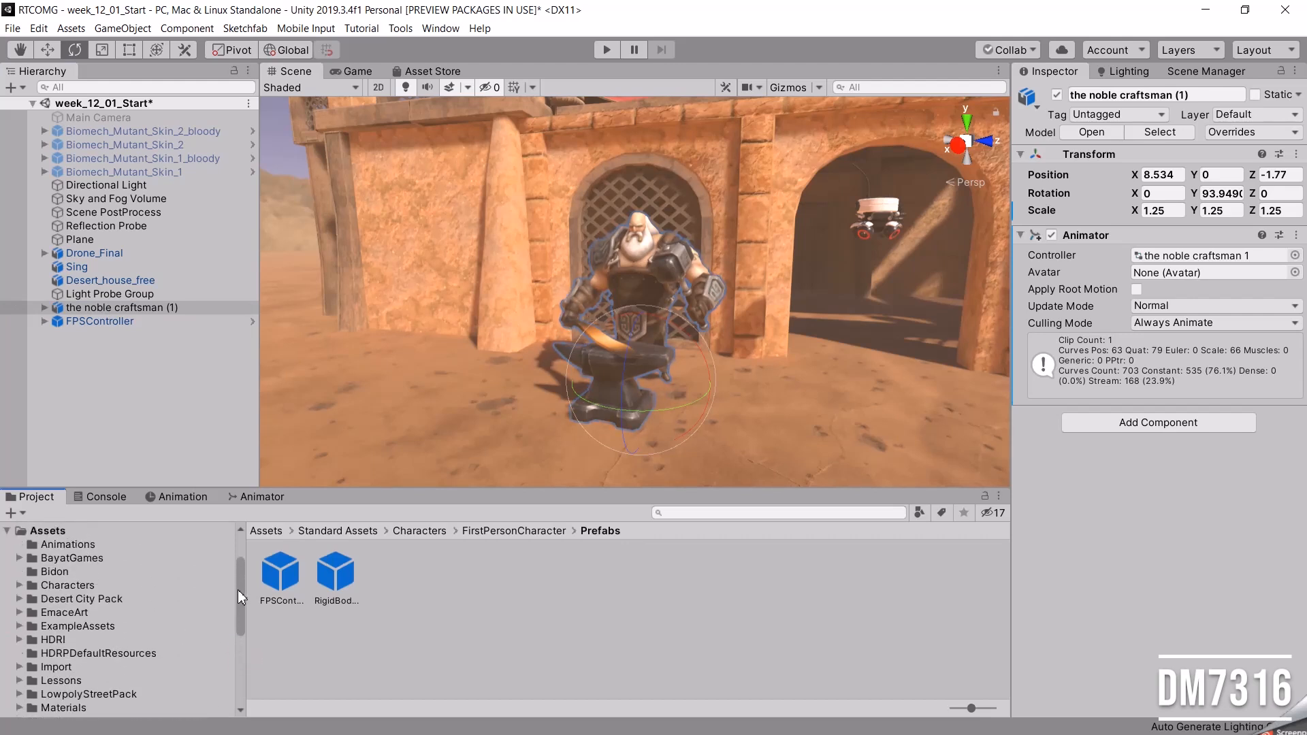
left_click(19, 587)
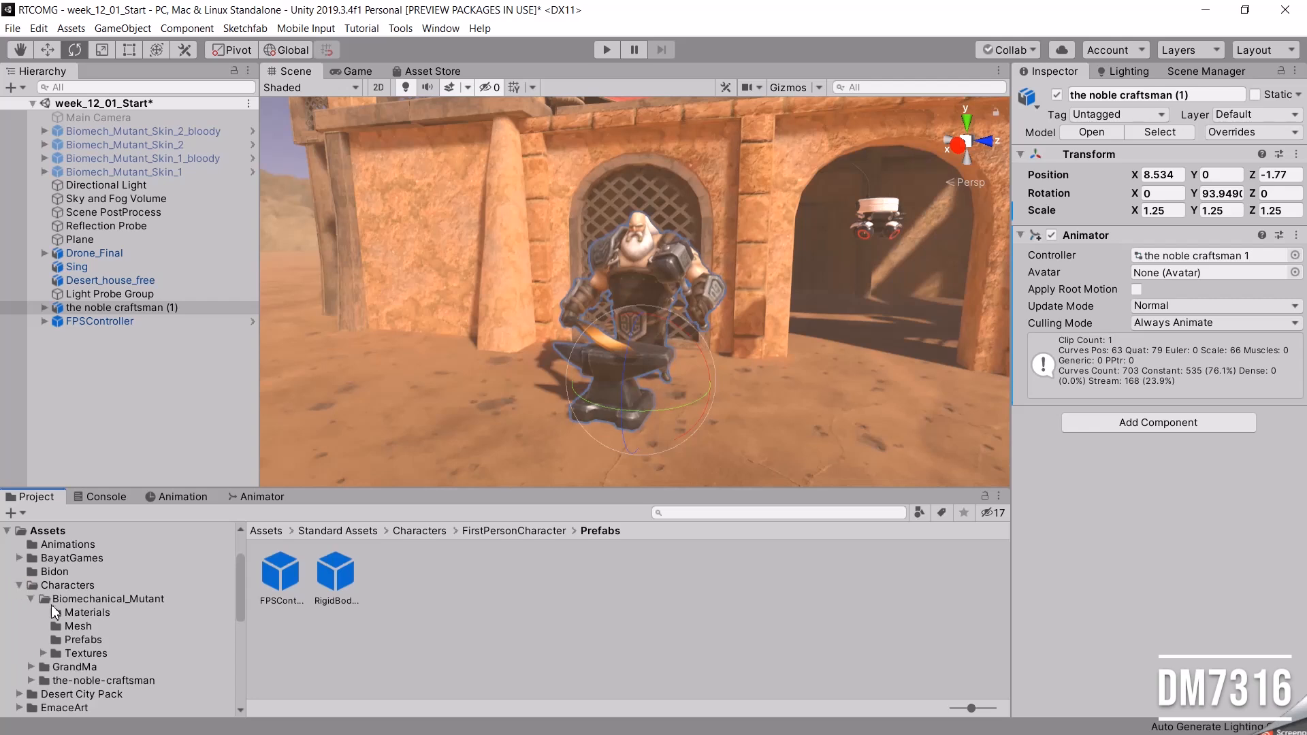
left_click(31, 600)
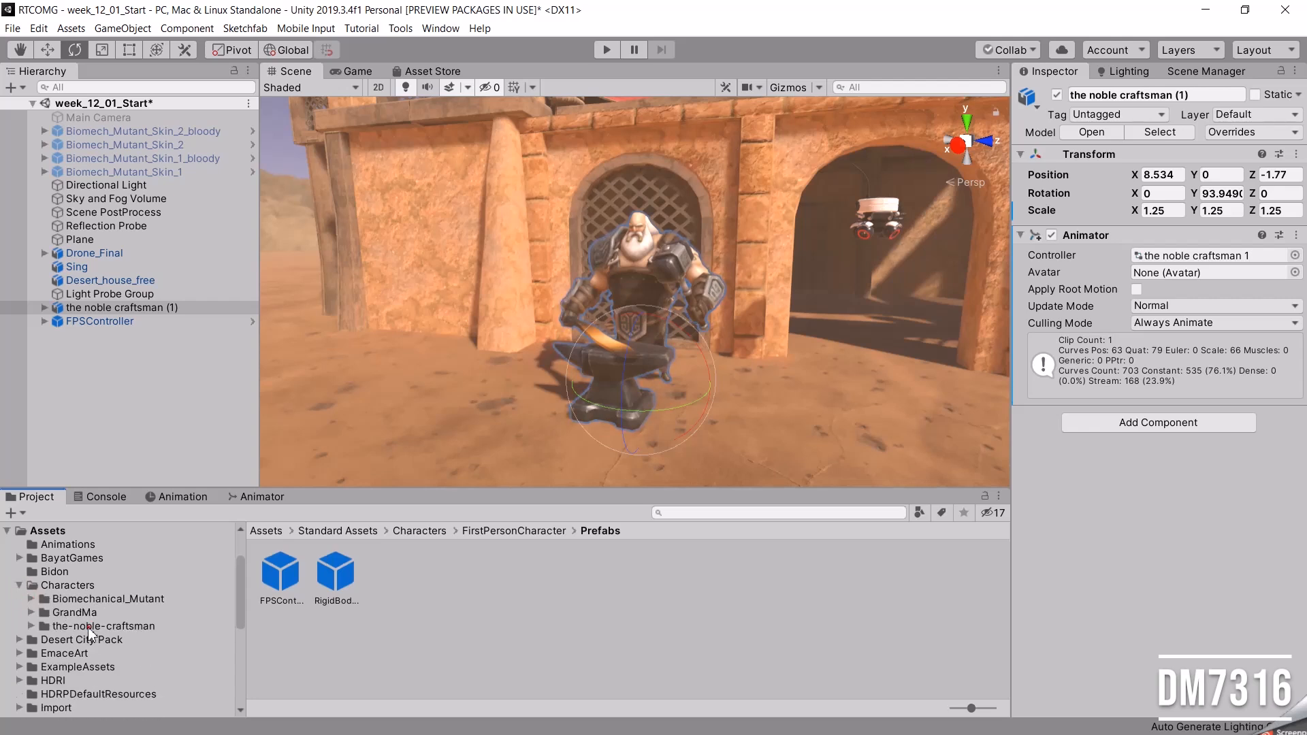
left_click(78, 626)
left_click(30, 627)
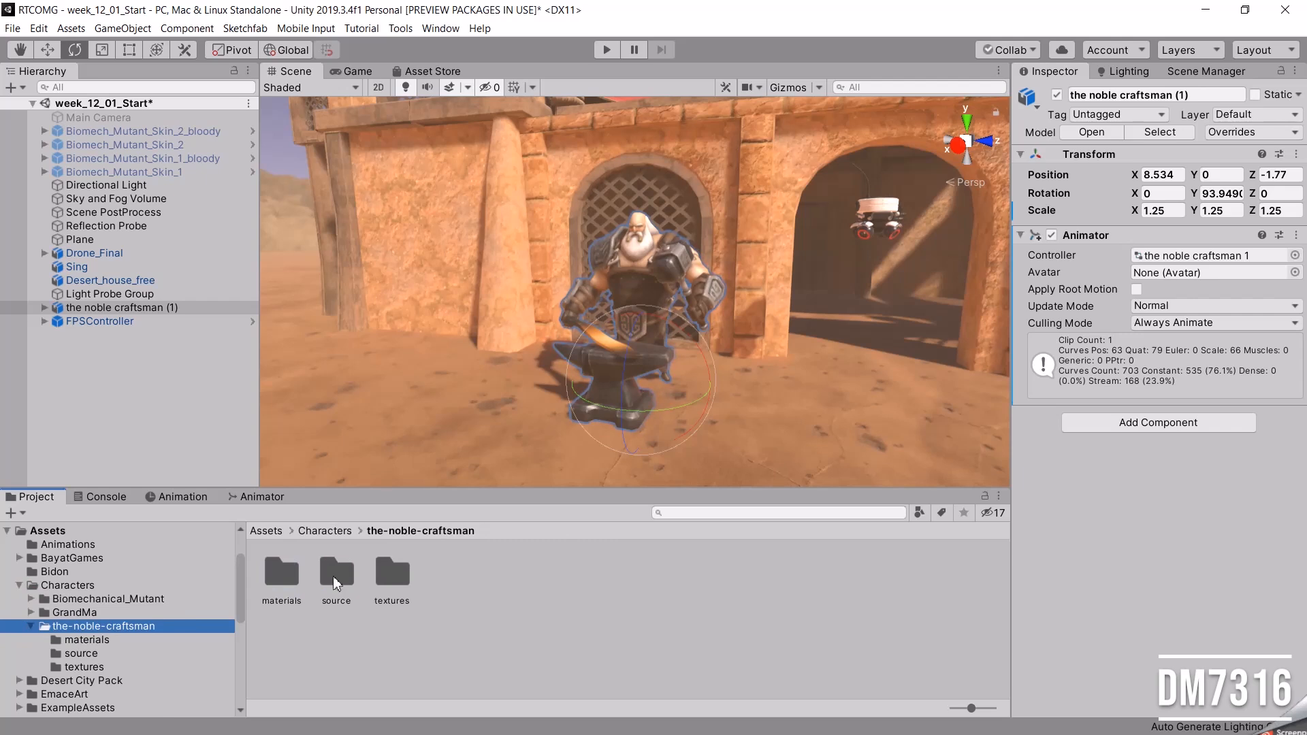
double_click(336, 574)
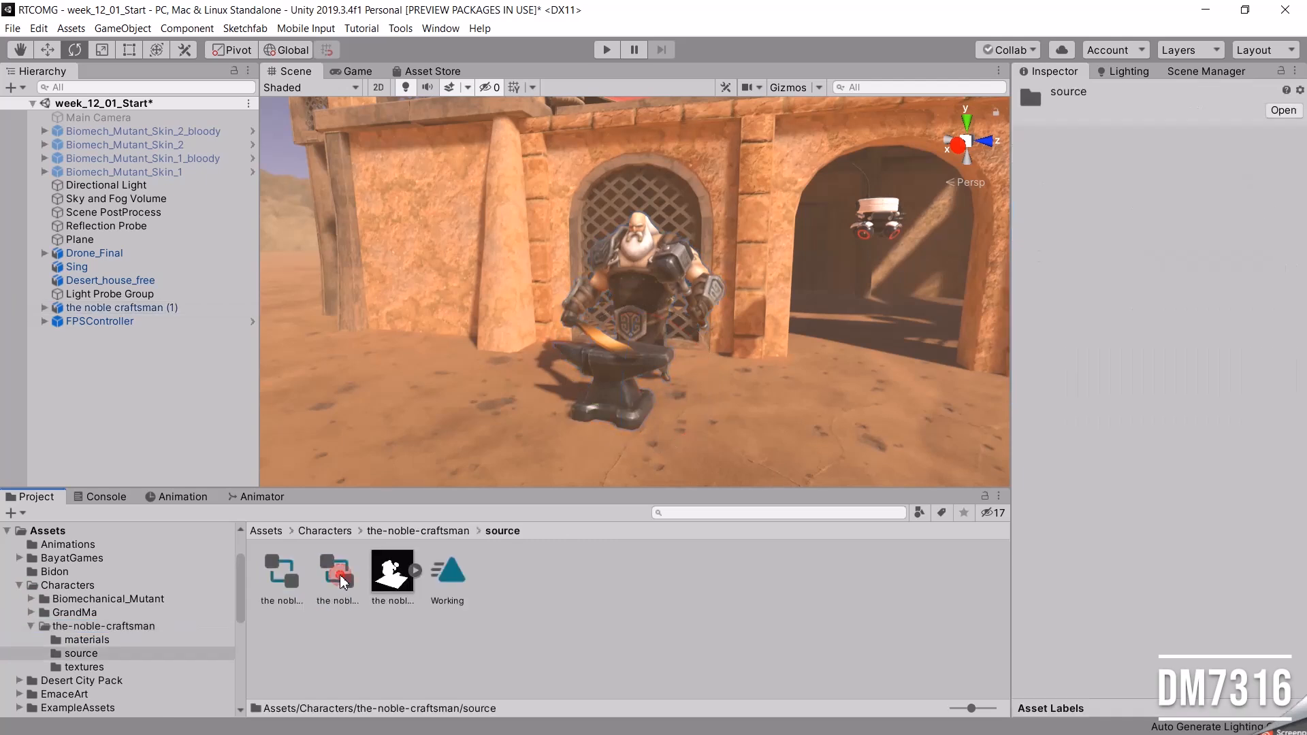
left_click(455, 576)
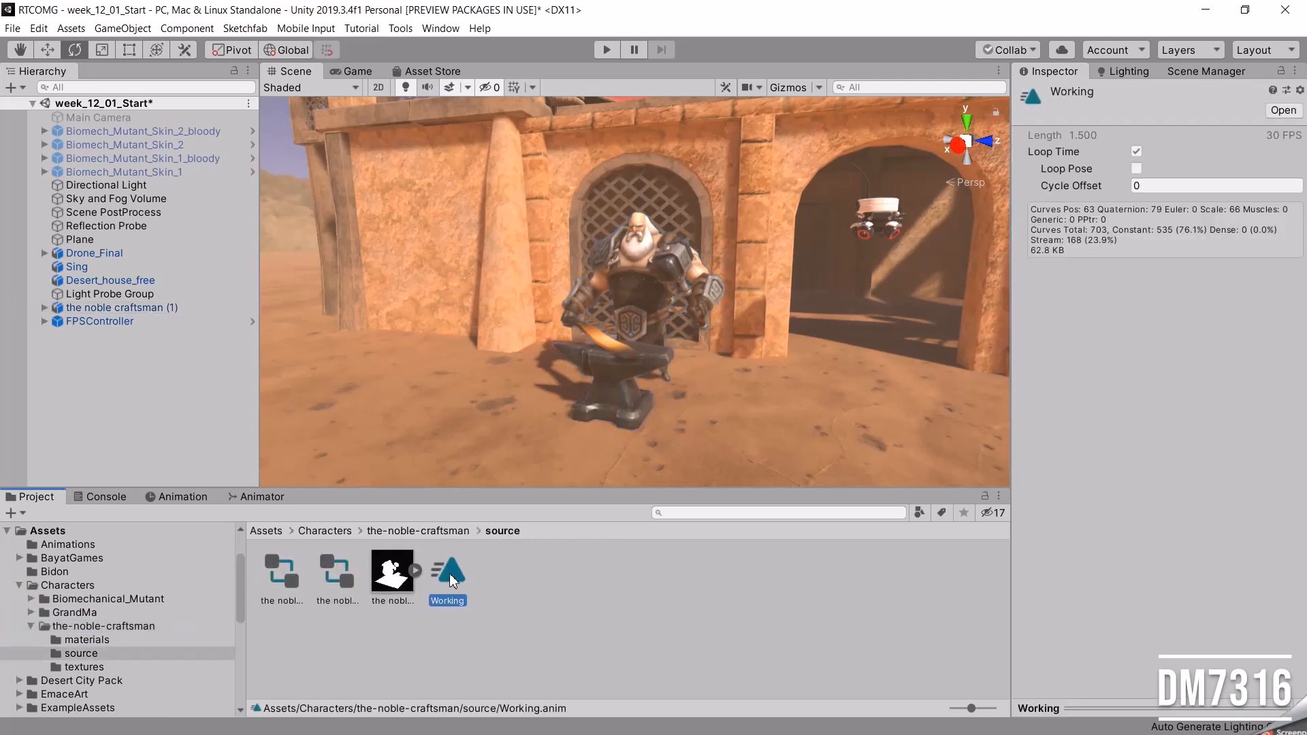
Show the Animator state graph for the noble craftsman (1).
left_click(132, 309)
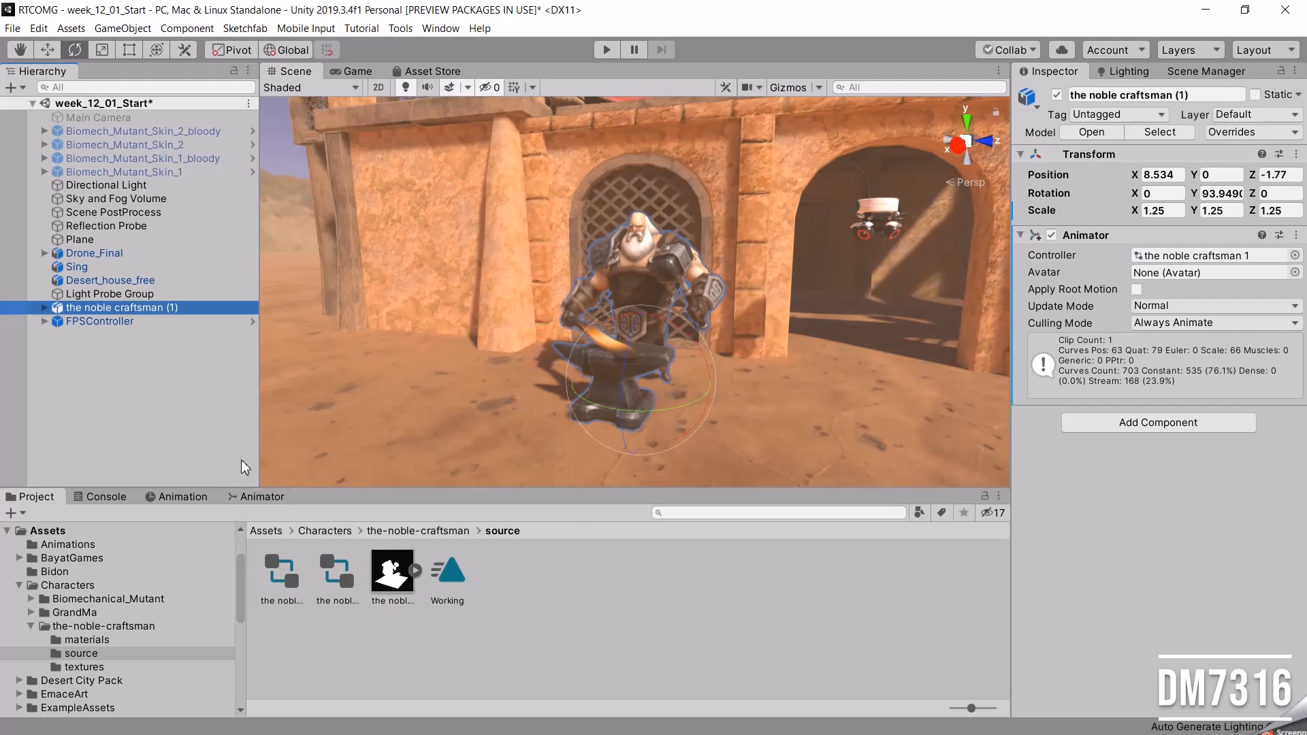
left_click(440, 28)
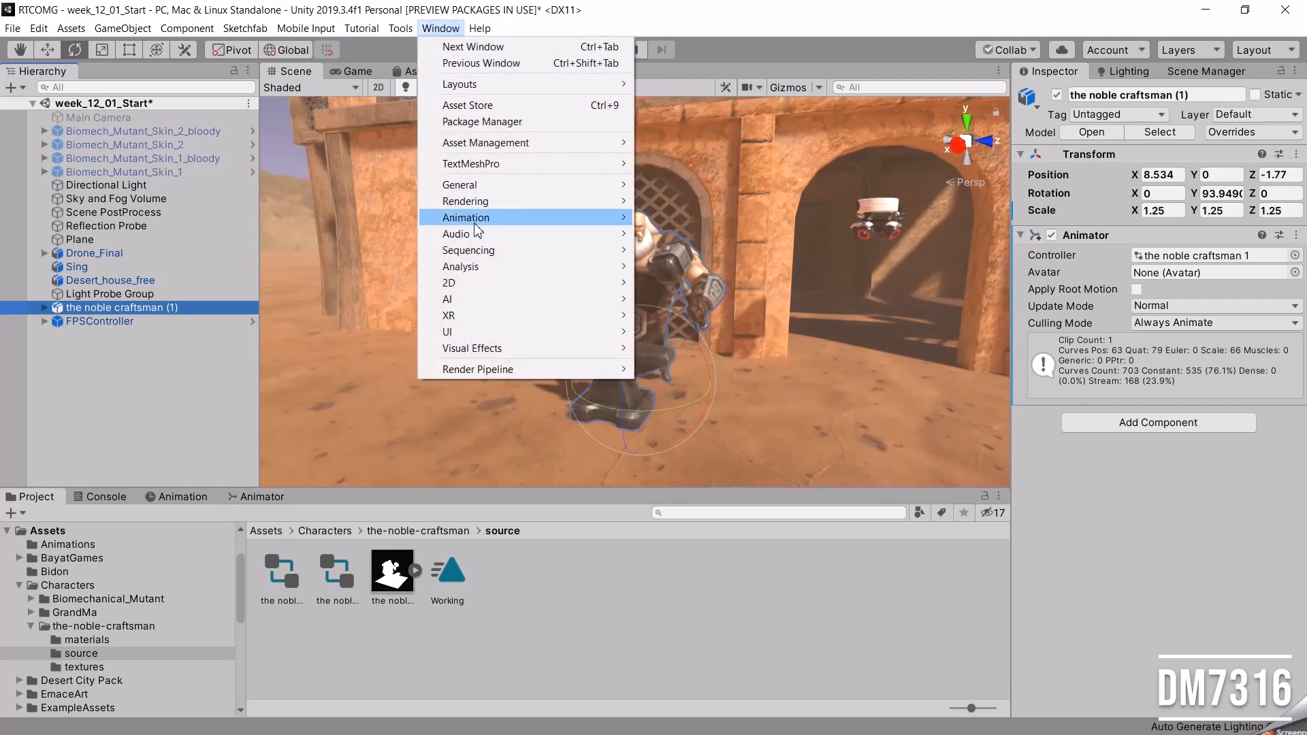
mouse_move(476, 219)
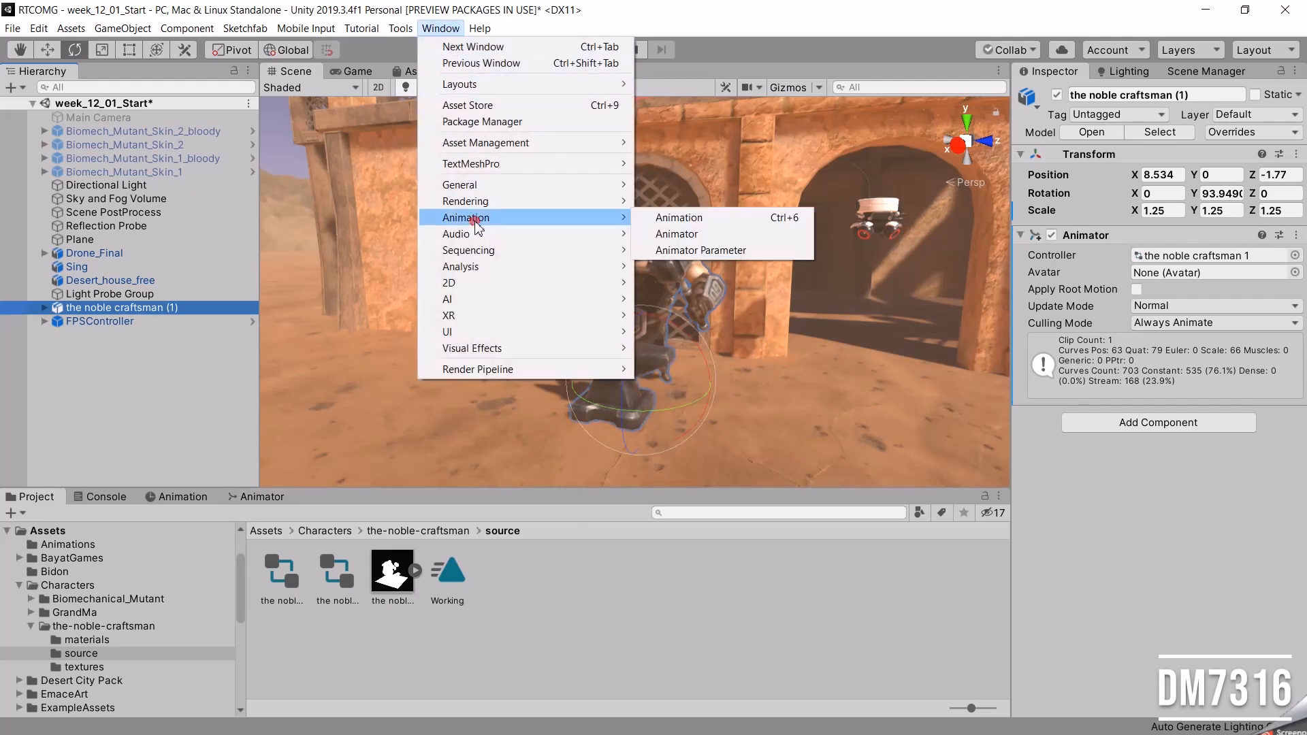
left_click(694, 235)
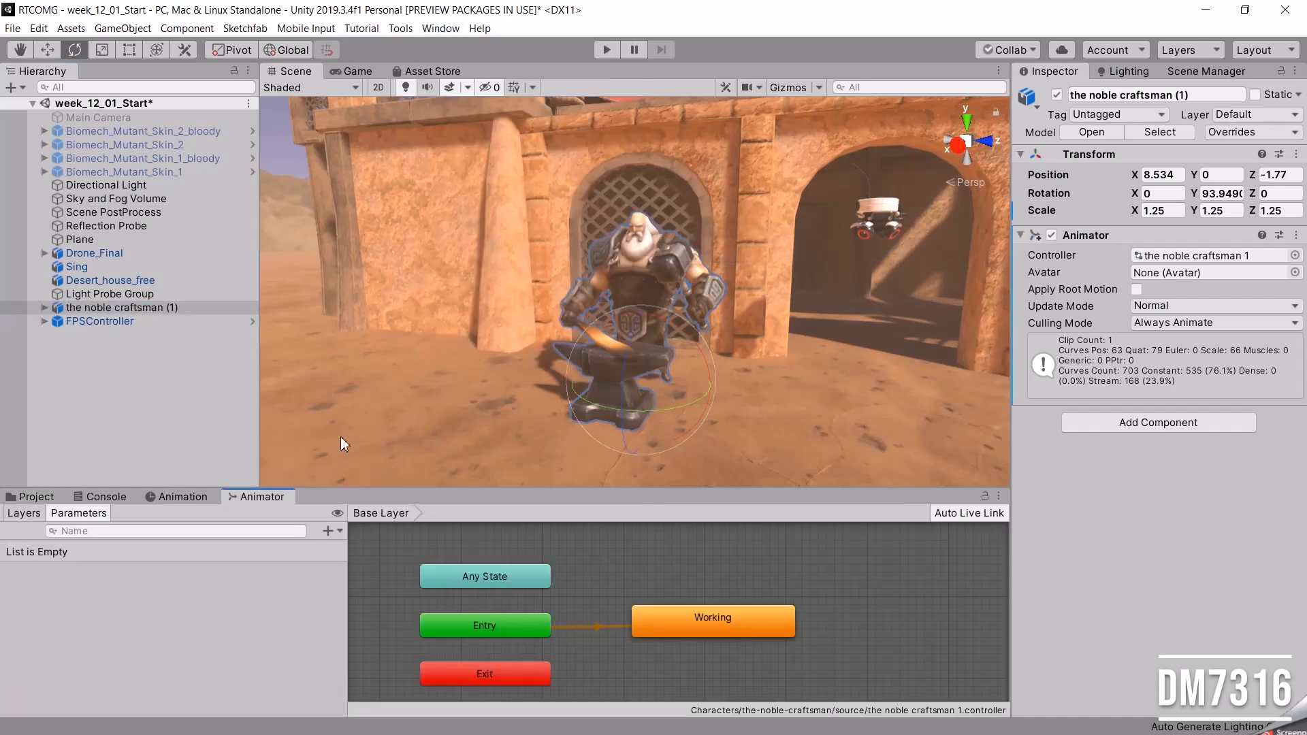
left_click_drag(138, 293, 132, 281)
left_click(125, 307)
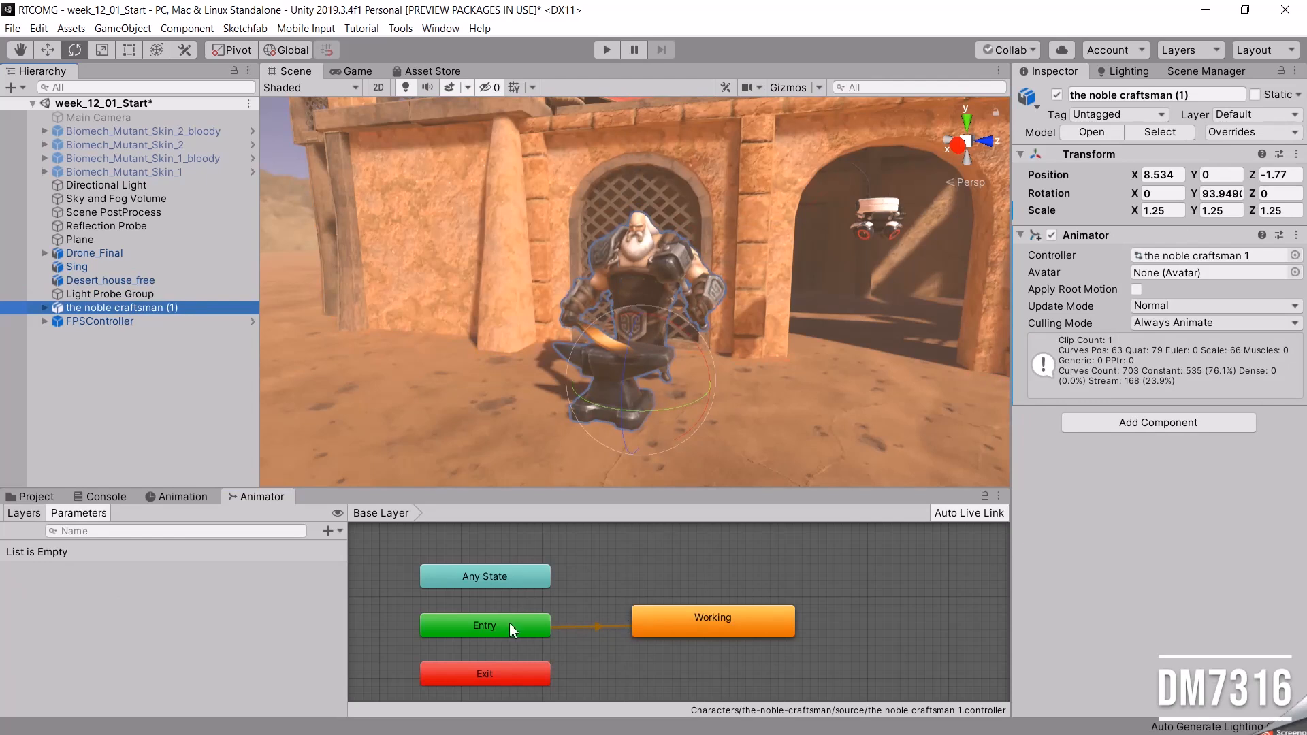
Inspect the Entry and Working states and the motions available for Working, and play-test the scene.
mouse_move(488, 630)
left_mouse_down()
mouse_move(506, 618)
mouse_move(497, 624)
left_mouse_up()
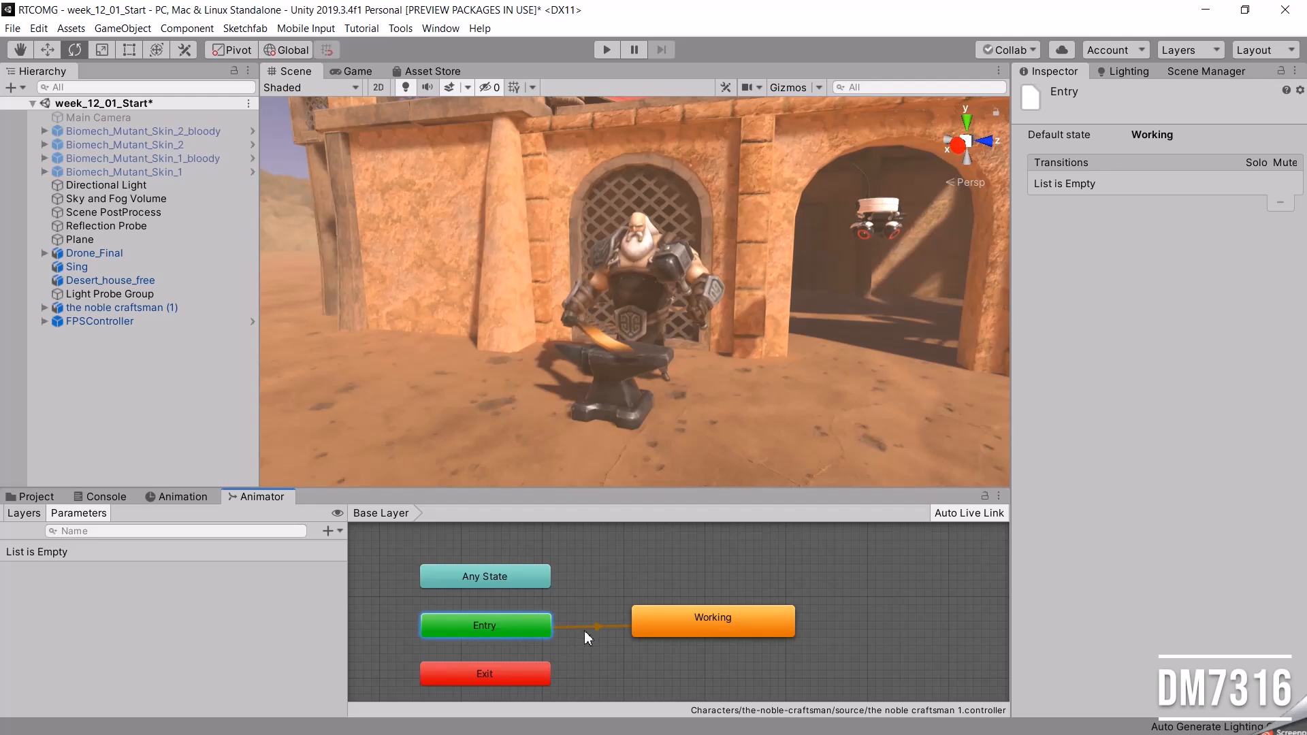
left_click(684, 625)
left_click_drag(685, 631, 683, 624)
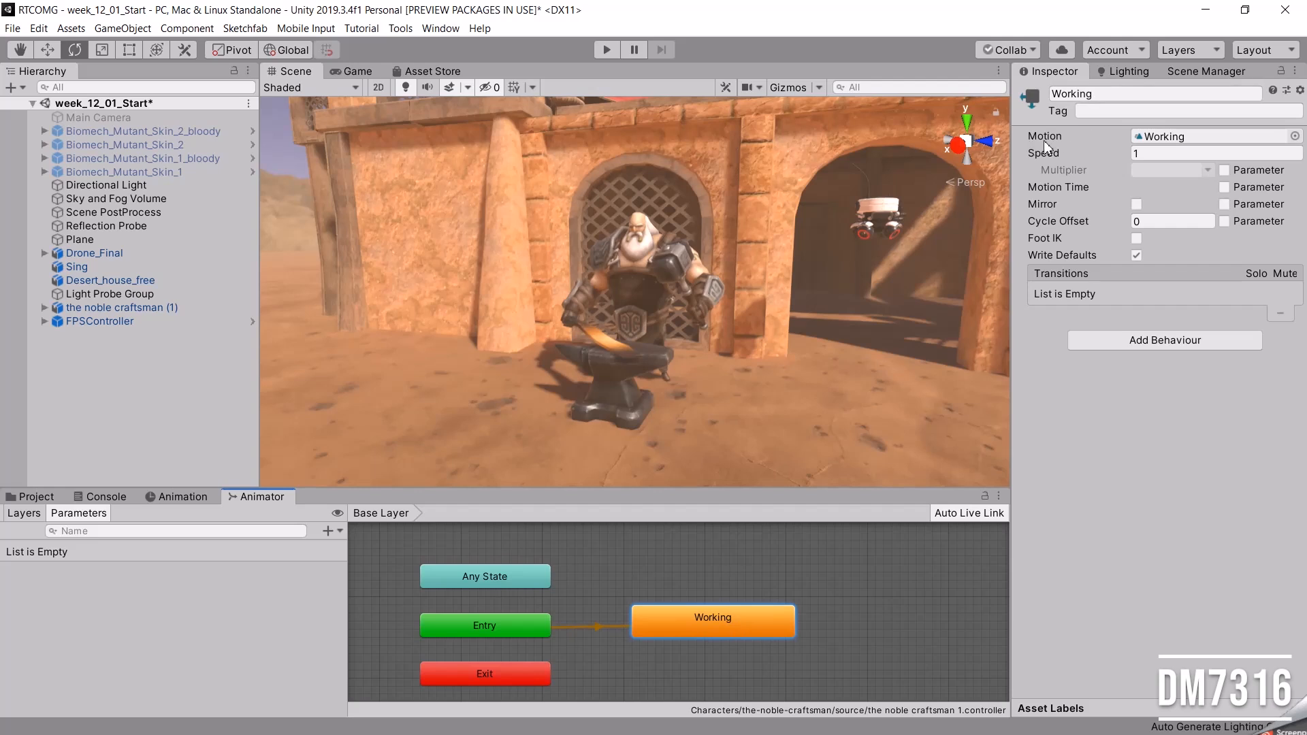
left_click(1294, 137)
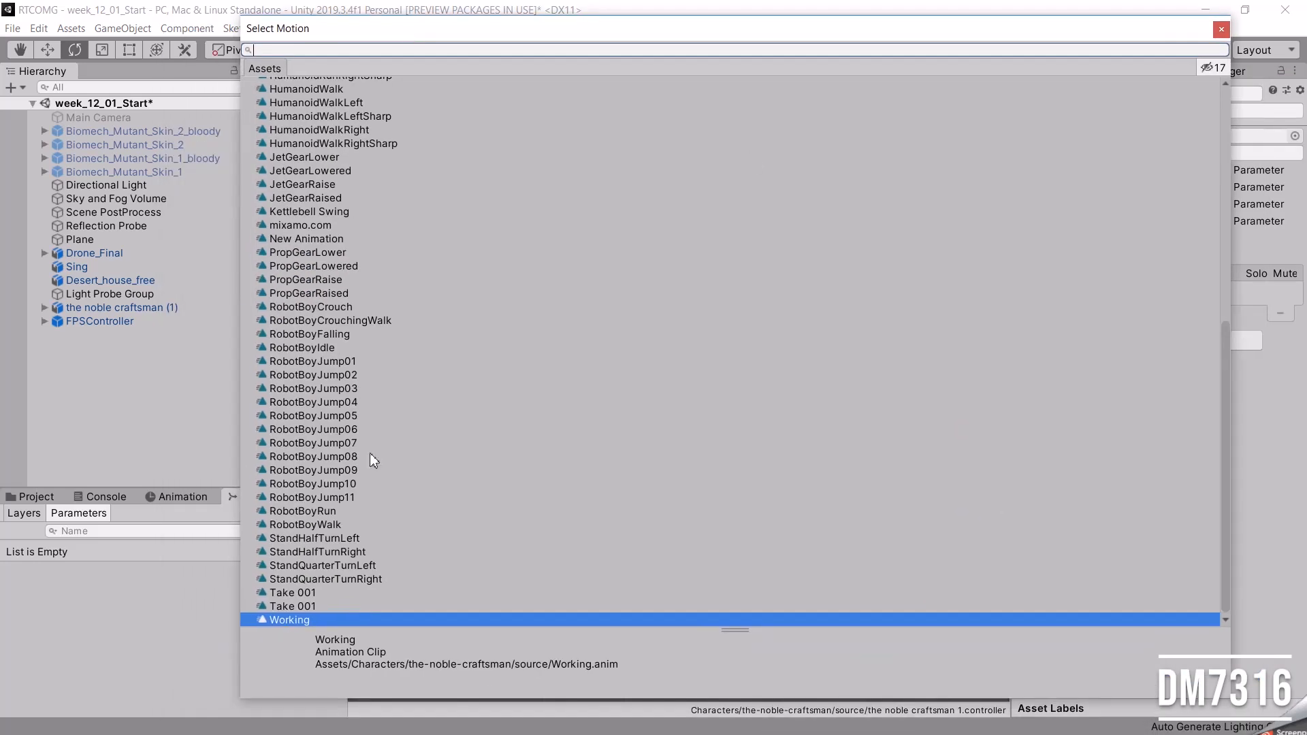
left_click(1221, 29)
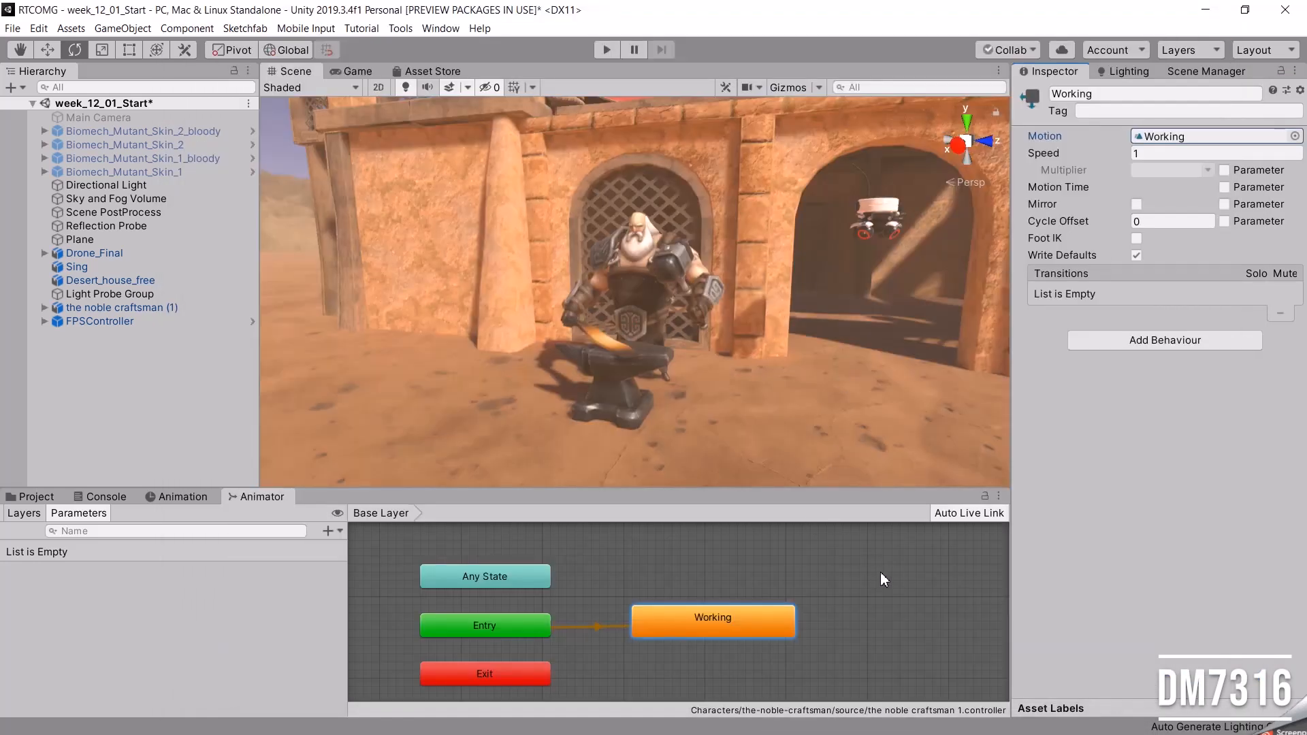
left_click(841, 589)
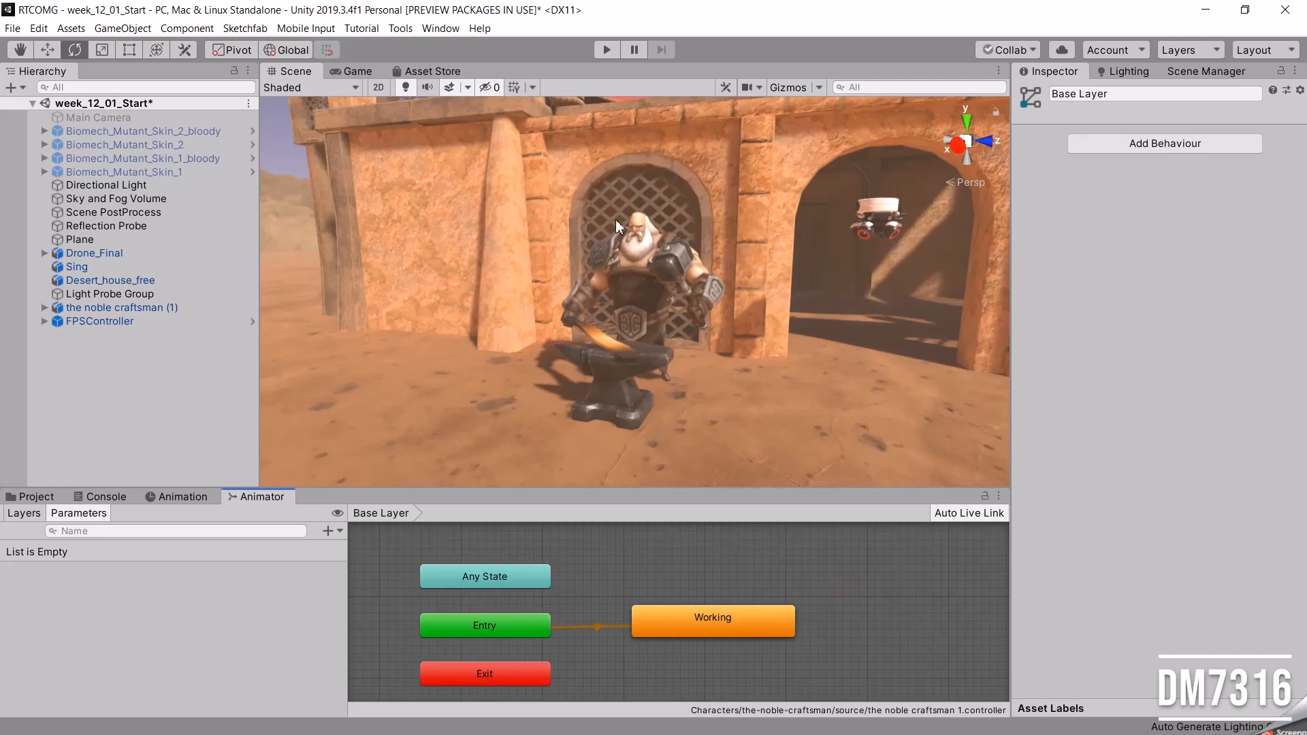
left_click(606, 49)
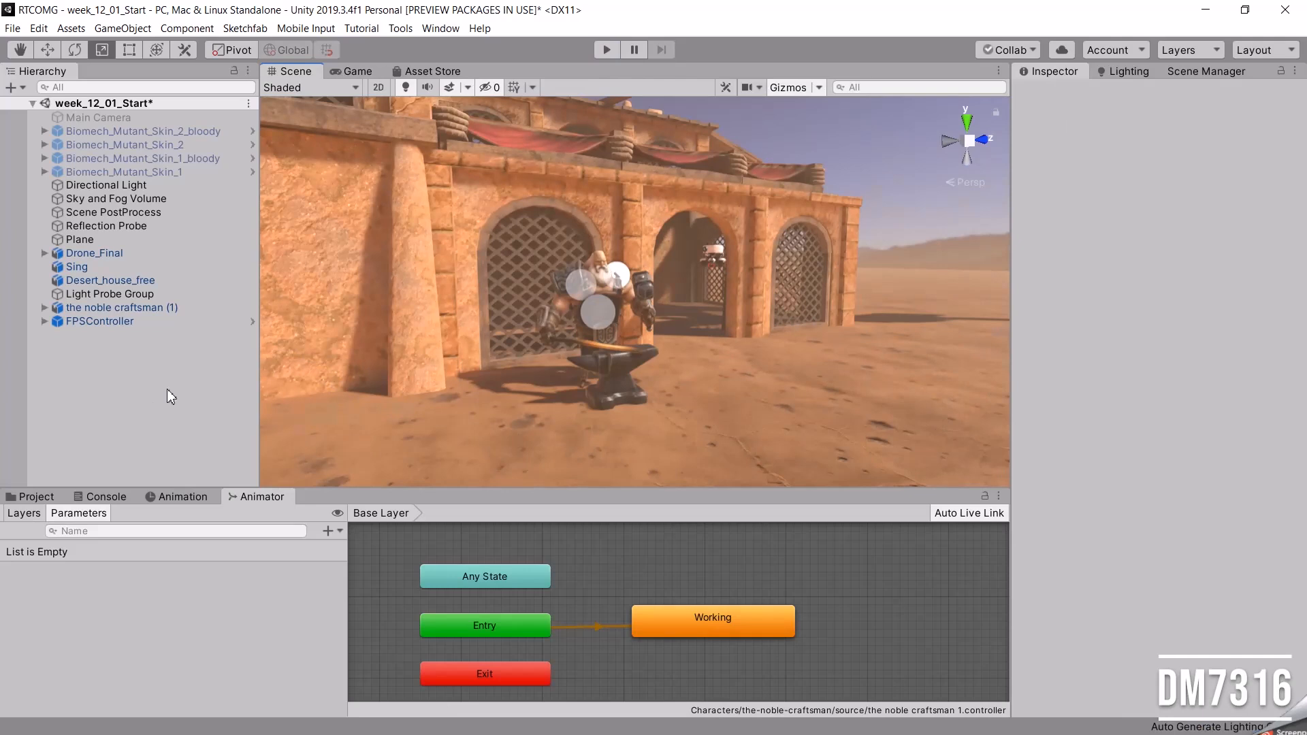
Create a 3D sphere near the craftsman and scale it uniformly to about 5.3.
right_click(121, 380)
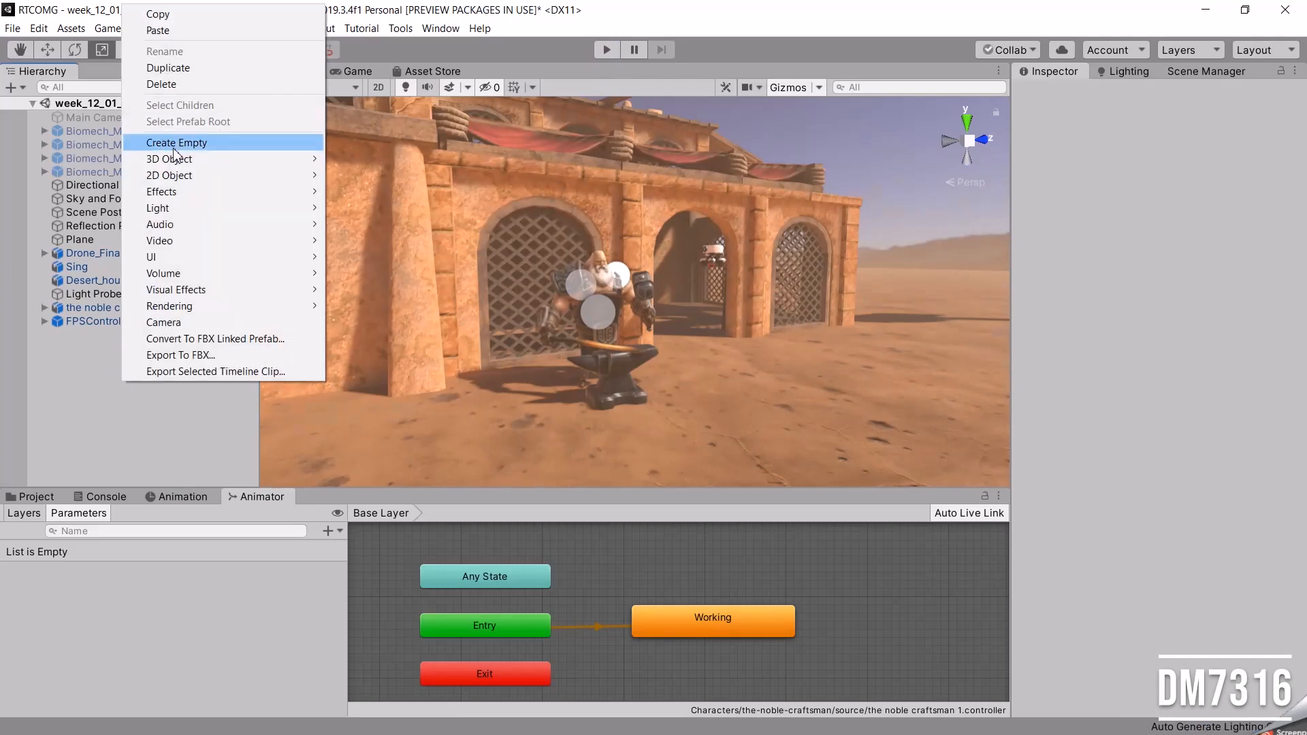
mouse_move(175, 160)
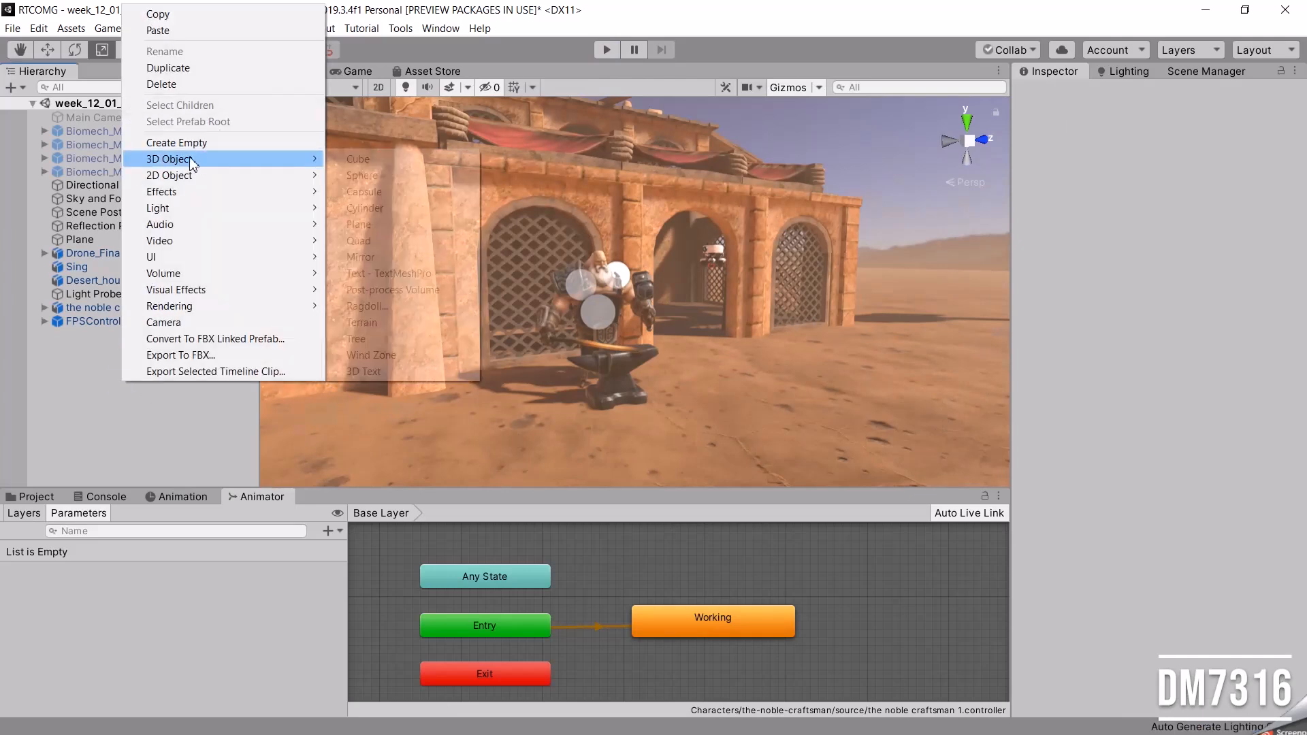
left_click(373, 177)
left_click_drag(718, 361, 974, 319, "alt")
key("r")
left_click_drag(665, 299, 838, 374, "alt")
scroll(653, 293, "down", 5)
Lower the sphere to about Y 0.03 at ground level and enlarge it uniformly to a scale of about 8.
key("w")
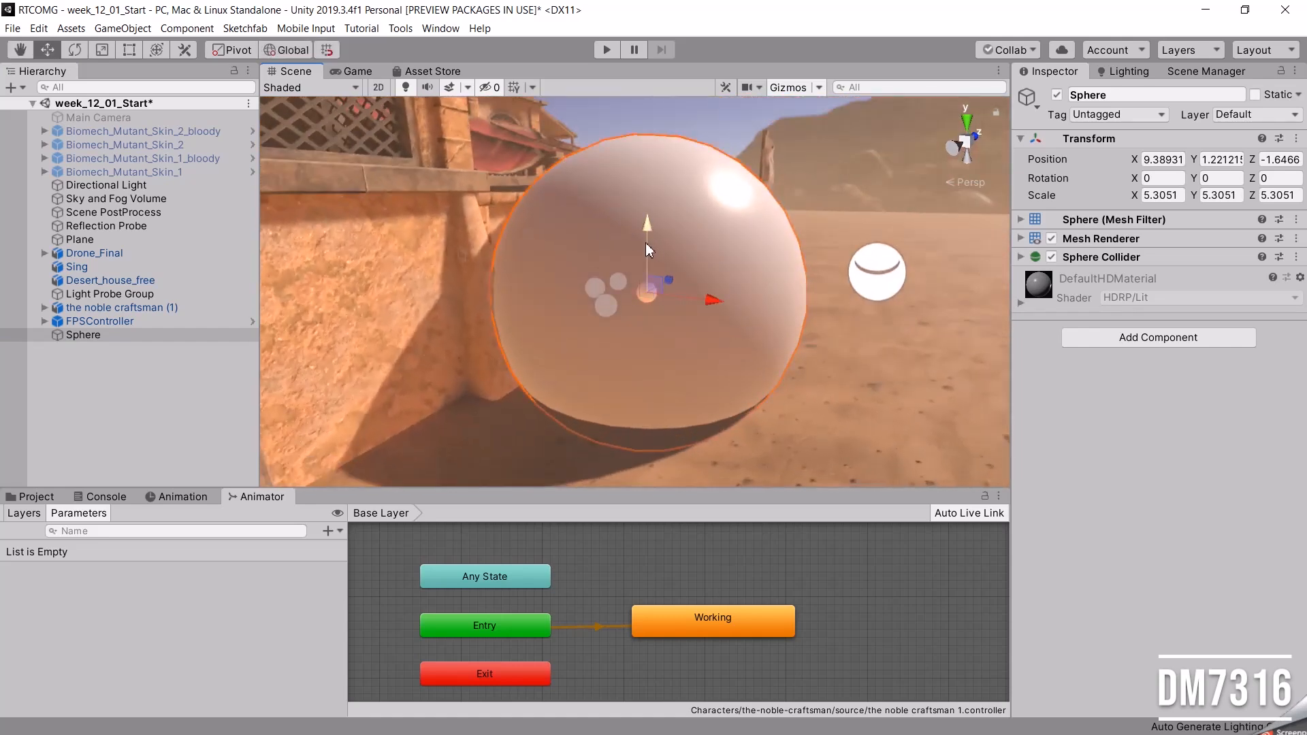
left_click_drag(644, 222, 648, 283)
left_click_drag(707, 351, 602, 436, "alt")
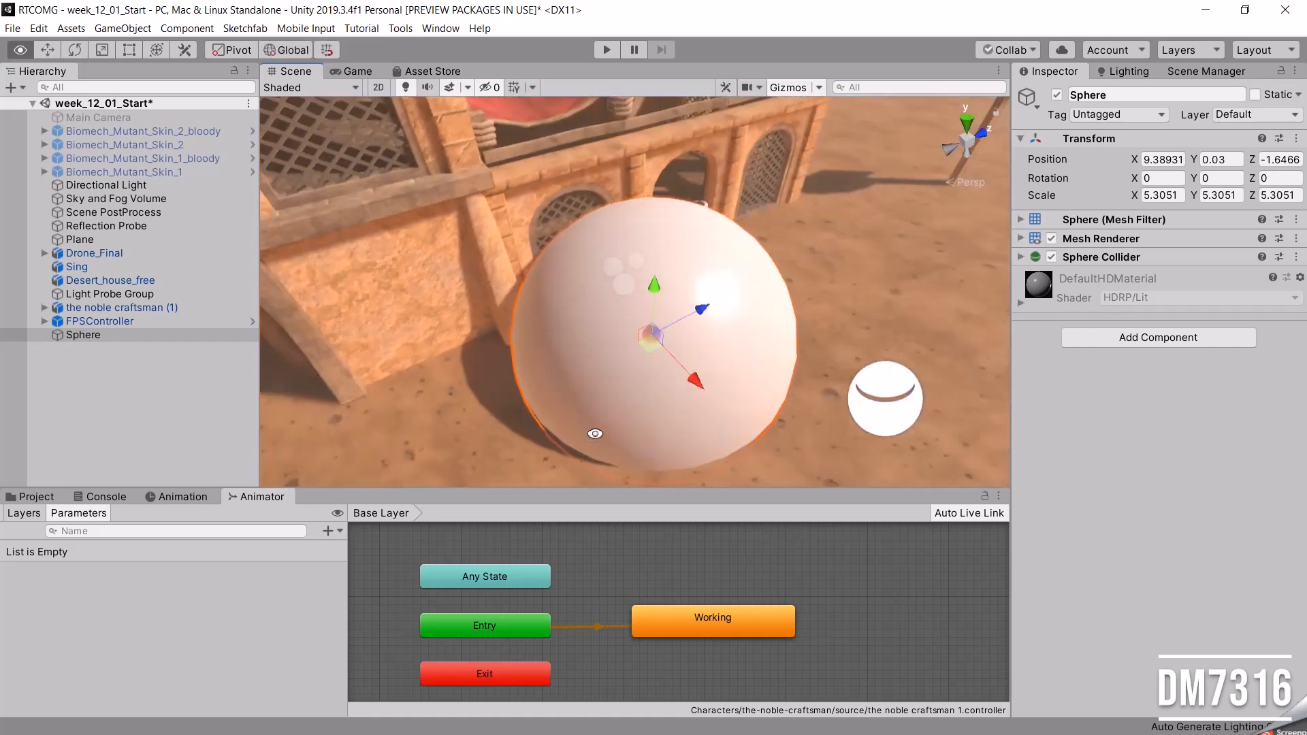
key("r")
left_click_drag(651, 337, 682, 335)
left_click_drag(679, 405, 745, 355, "alt")
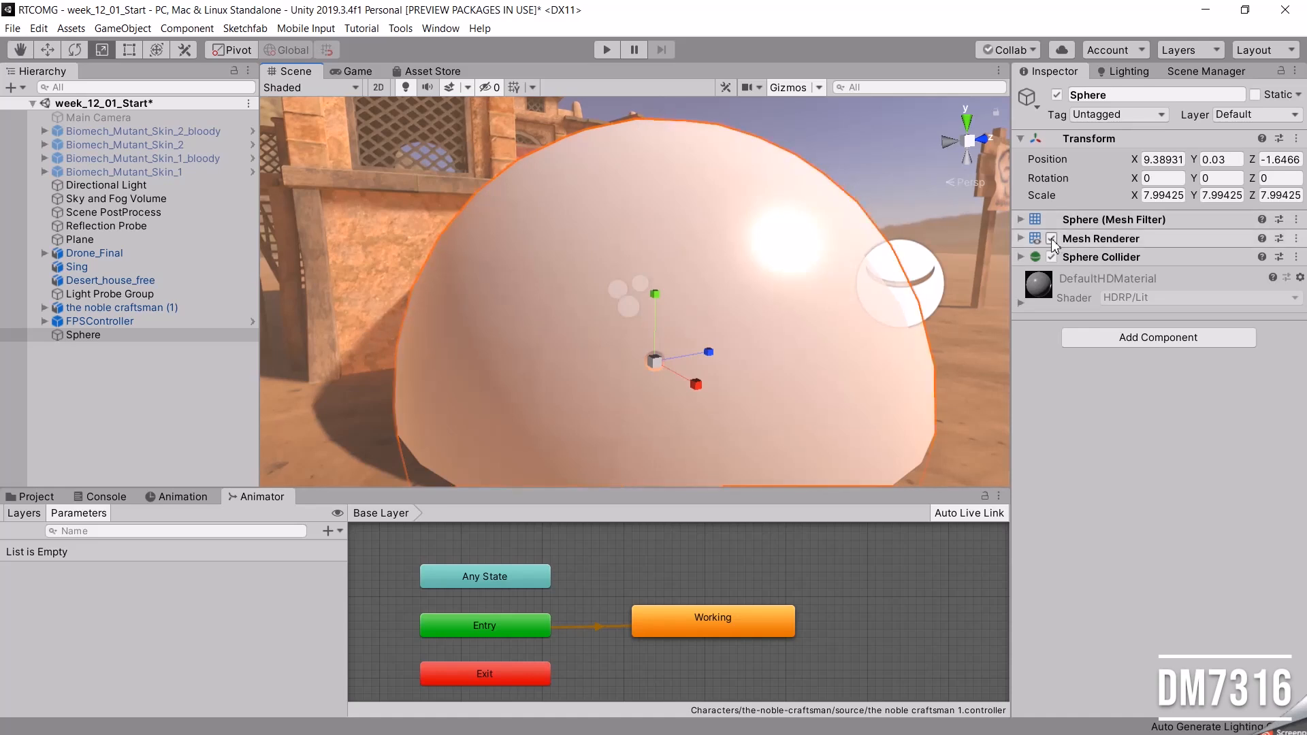
Disable the sphere's Mesh Renderer and rename the sphere Sphere_Trigger.
left_click(1050, 238)
left_click_drag(660, 312, 650, 397, "alt")
left_click(91, 337)
left_click(119, 335)
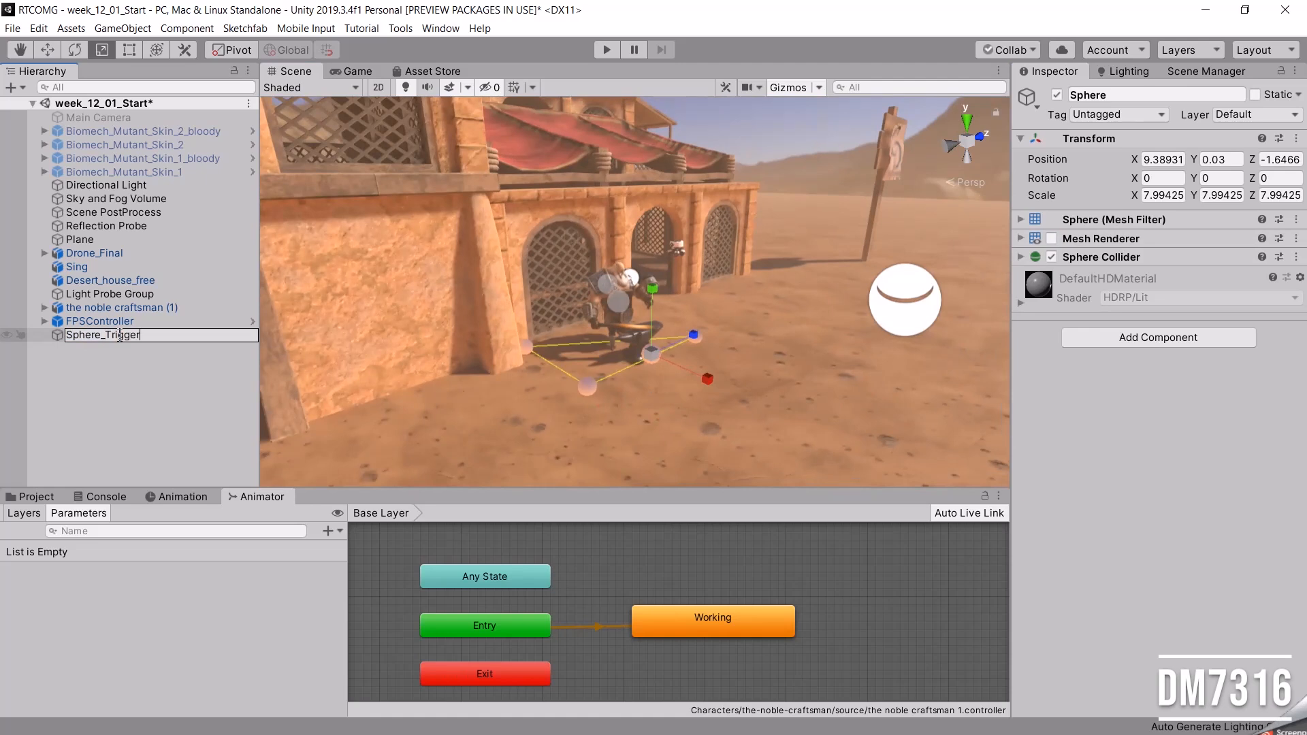
type("_Trigger")
key("Return")
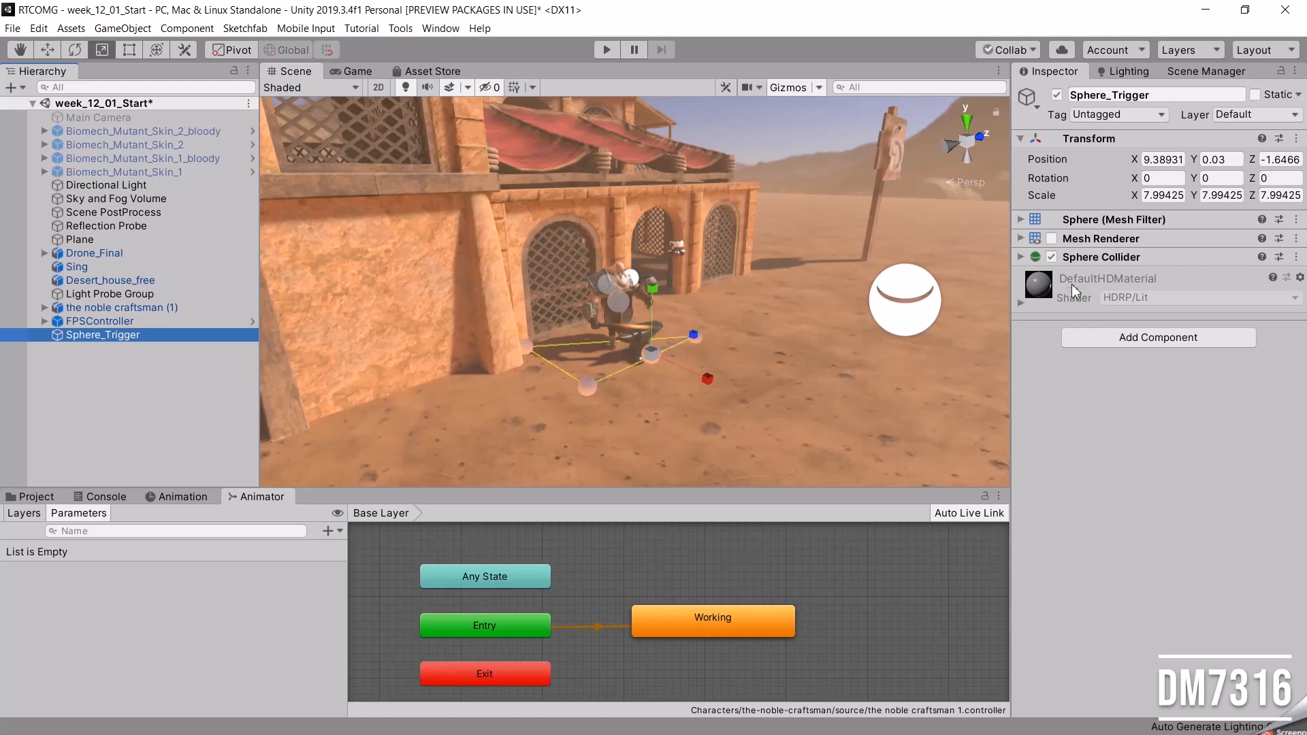
Enable Is Trigger on the Sphere Collider of Sphere_Trigger.
left_click(1021, 257)
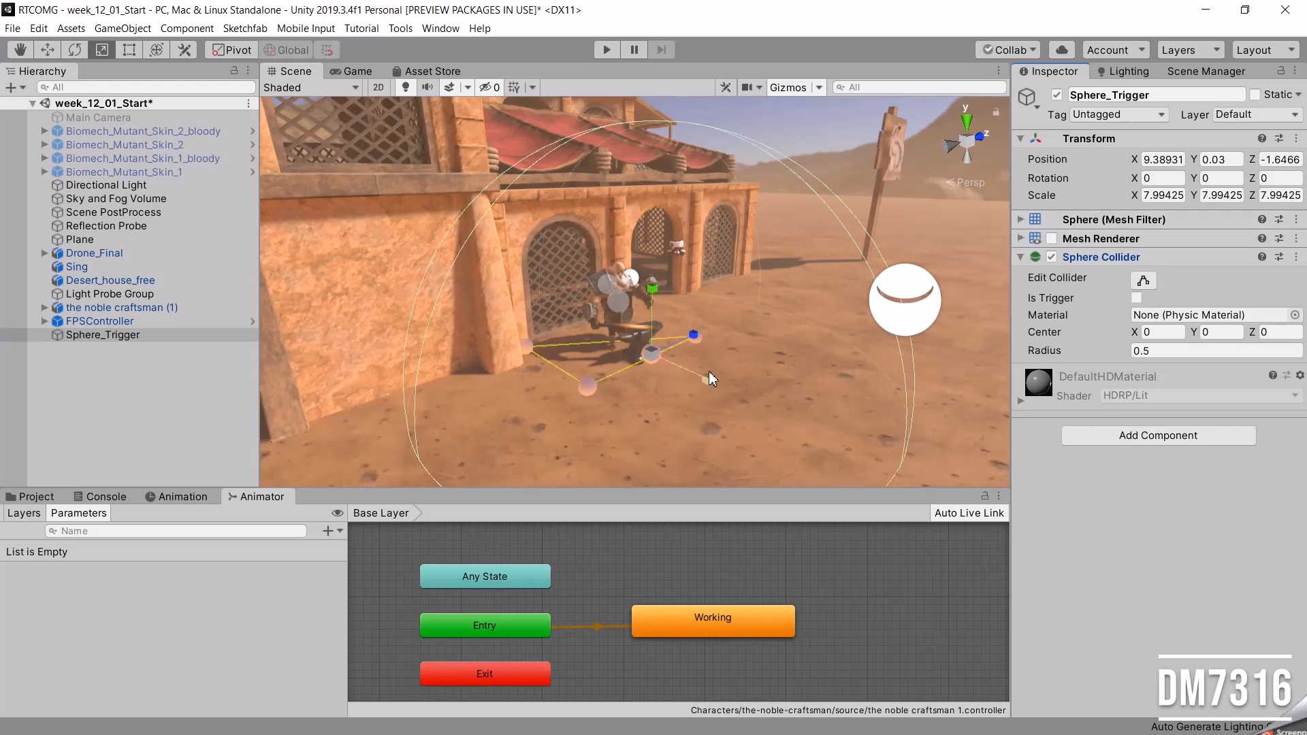
left_click_drag(626, 336, 776, 337, "alt")
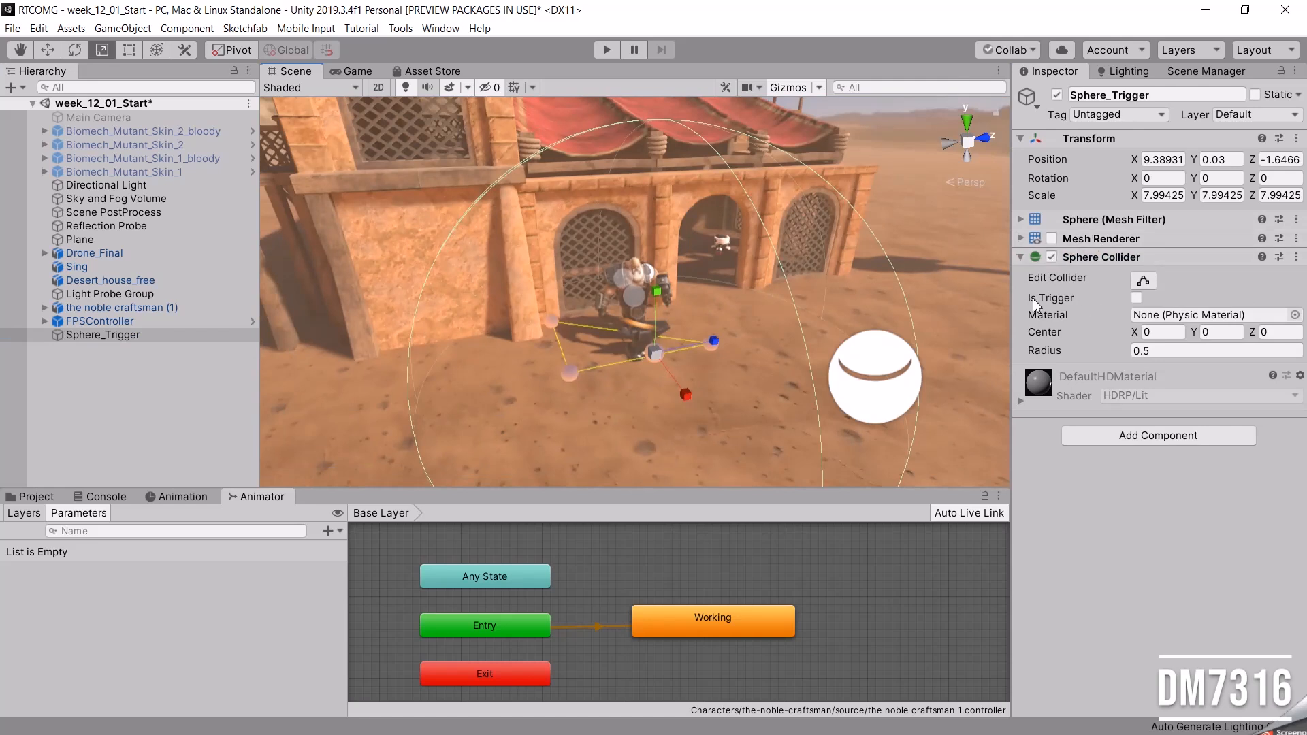
left_click(1136, 297)
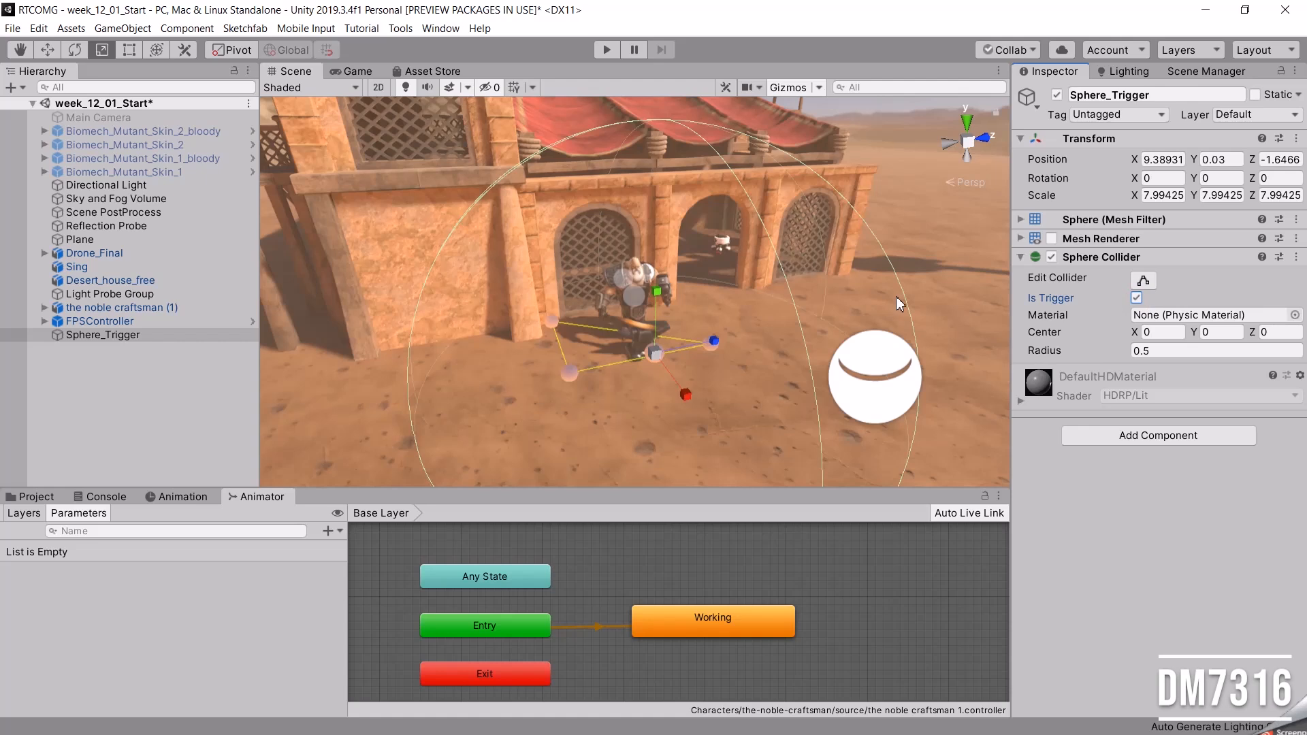
Enlarge Sphere_Trigger around the craftsman to a scale of about X 9.57, Y 9.85 and Z 9.85, and deselect it.
left_click_drag(671, 383, 732, 337)
left_click_drag(556, 386, 666, 349, "alt")
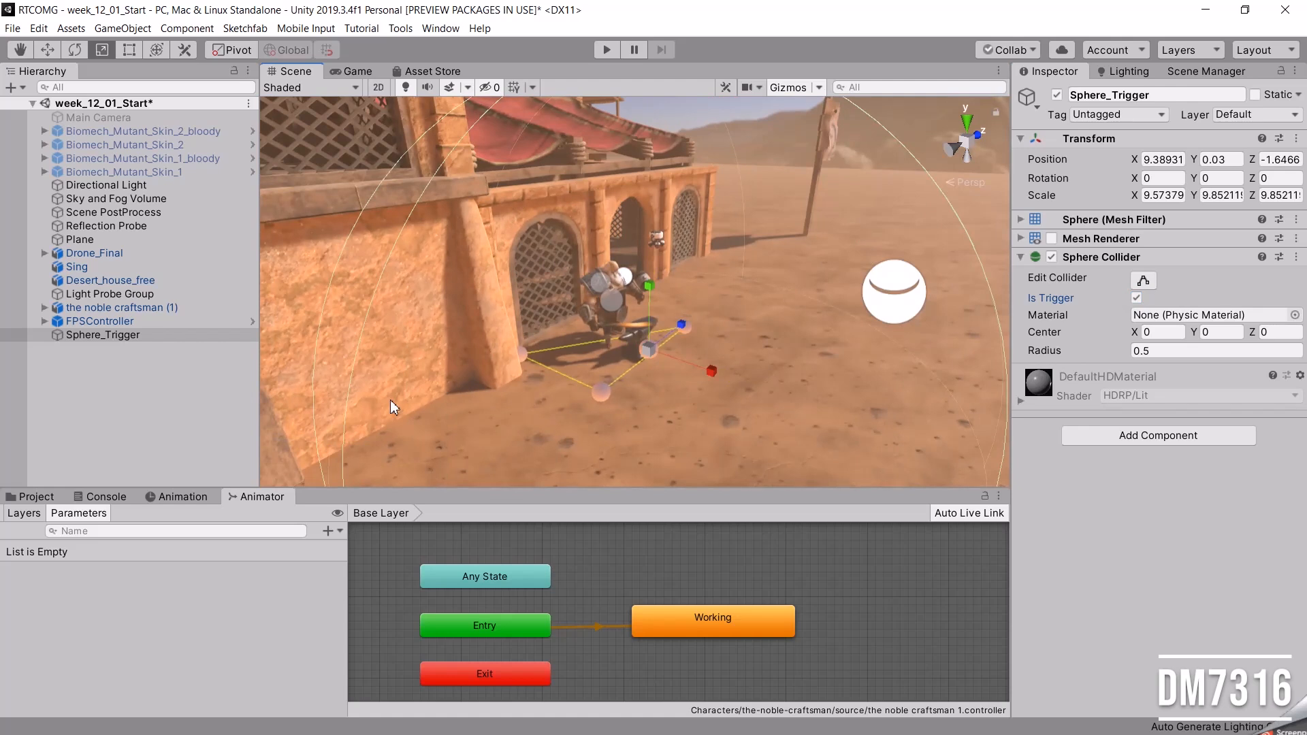
left_click(129, 417)
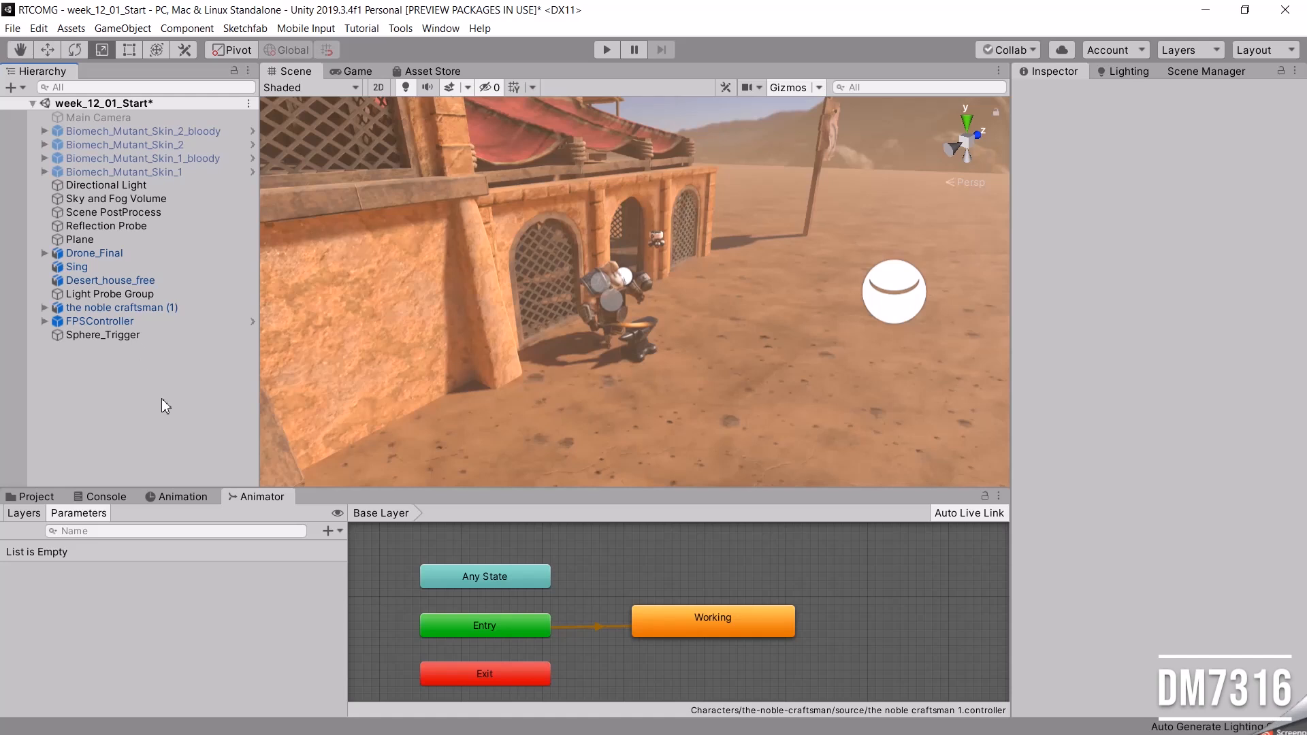
Enlarge the Animator area, shift the Working state slightly down and create an empty state above it.
left_click_drag(550, 485, 550, 436)
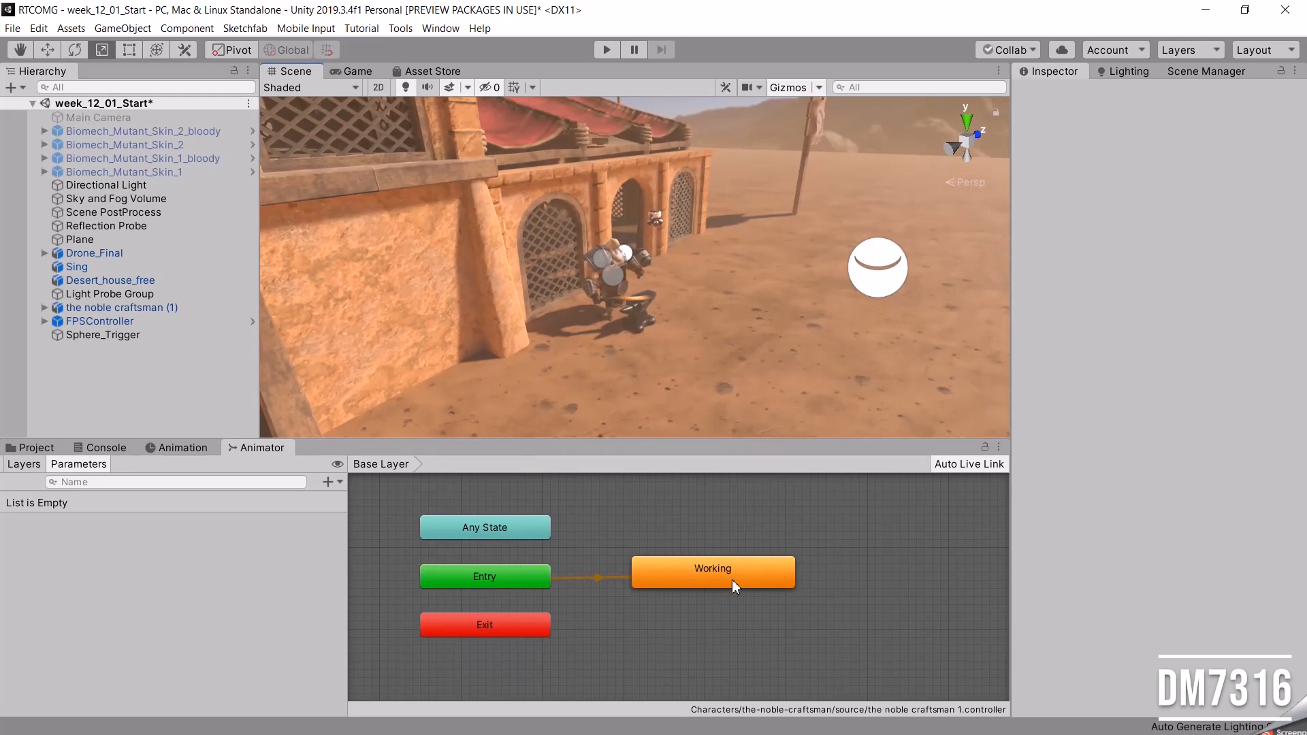
left_click_drag(687, 568, 691, 597)
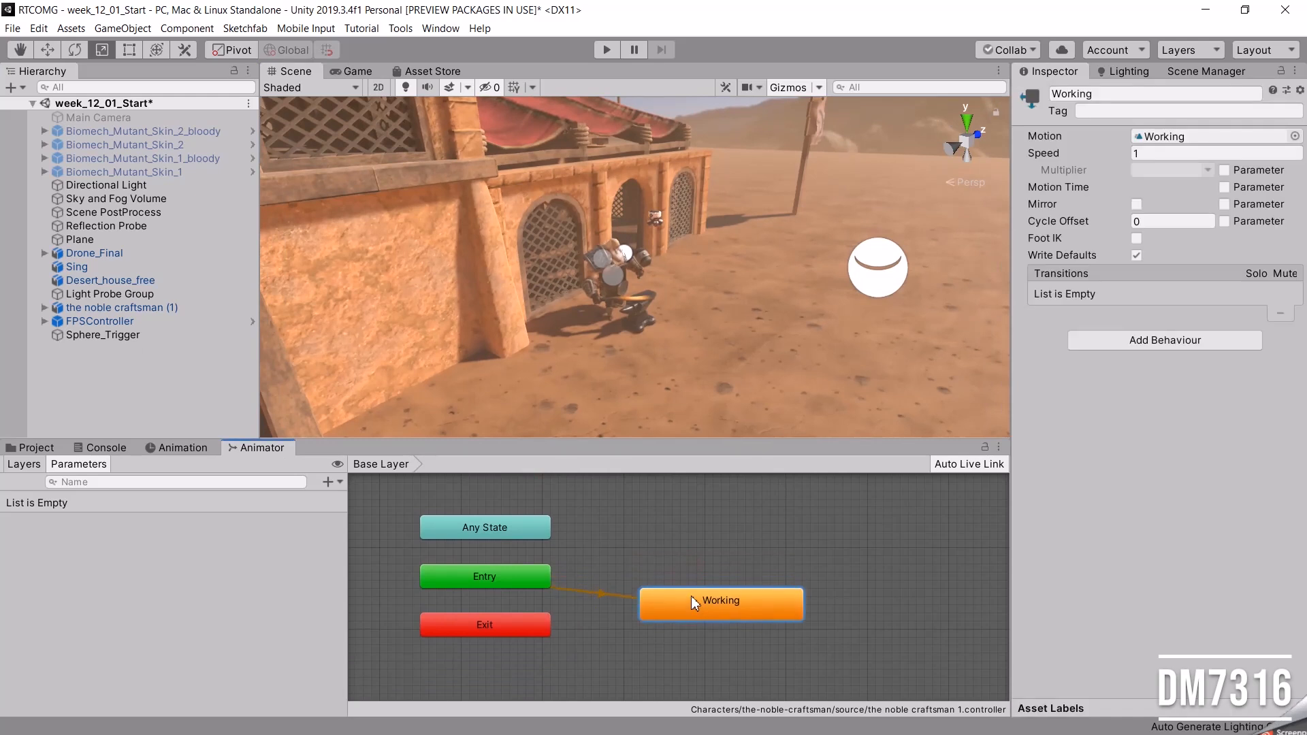
left_click(671, 510)
right_click(671, 511)
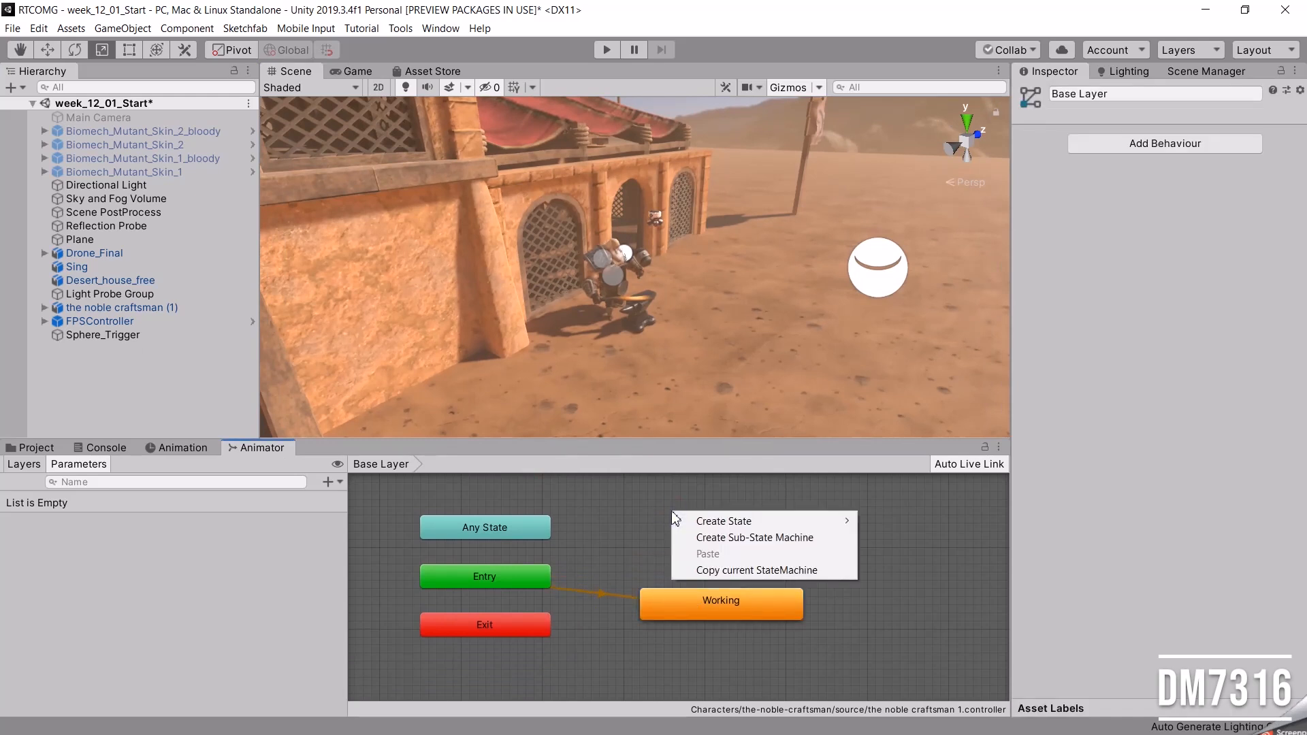
mouse_move(725, 521)
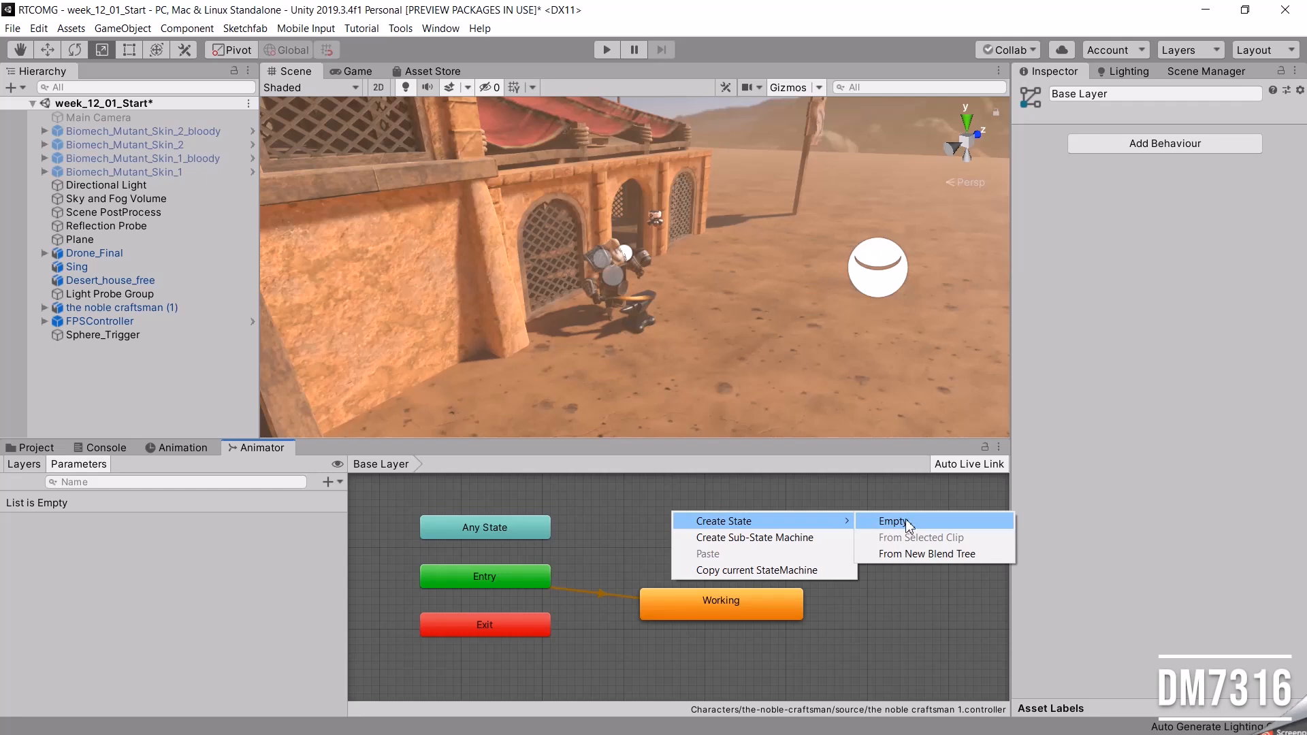
left_click(907, 523)
left_click(749, 525)
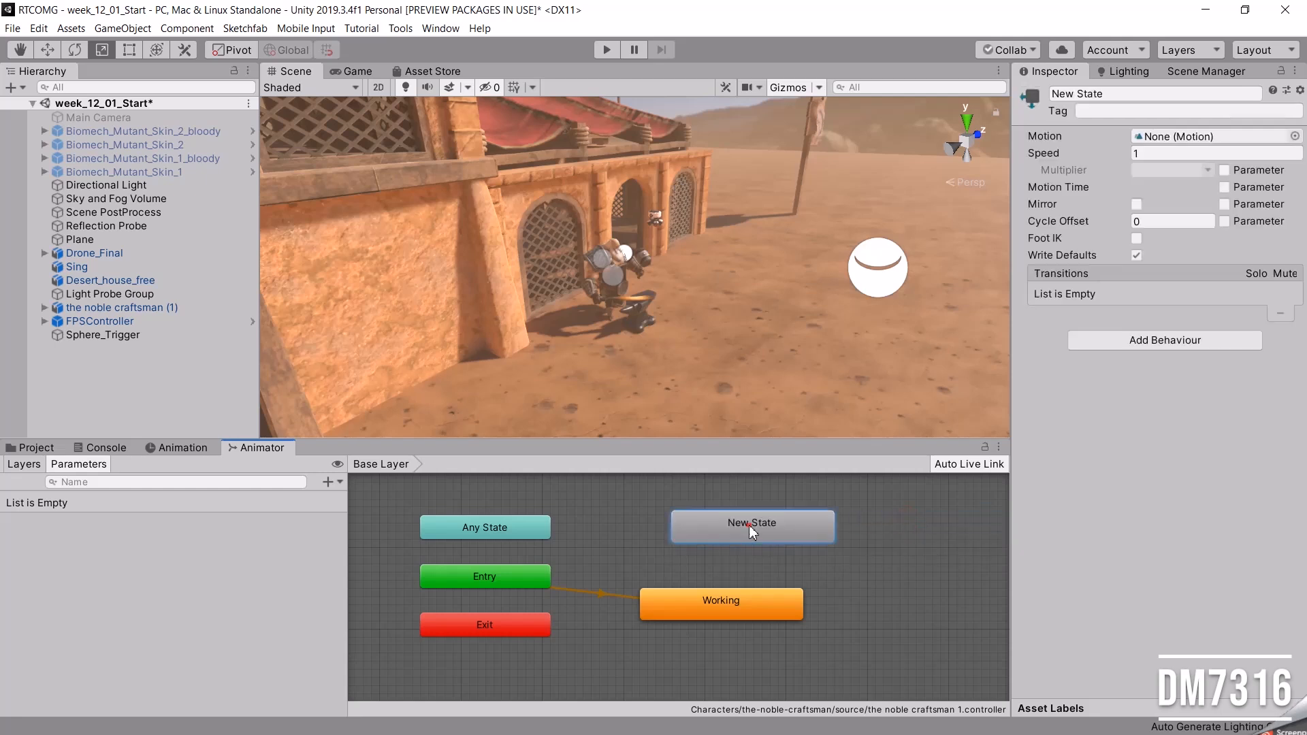
Rename the new empty state Nothing and align it directly above the Working state.
left_click(1108, 95)
left_click(1049, 94)
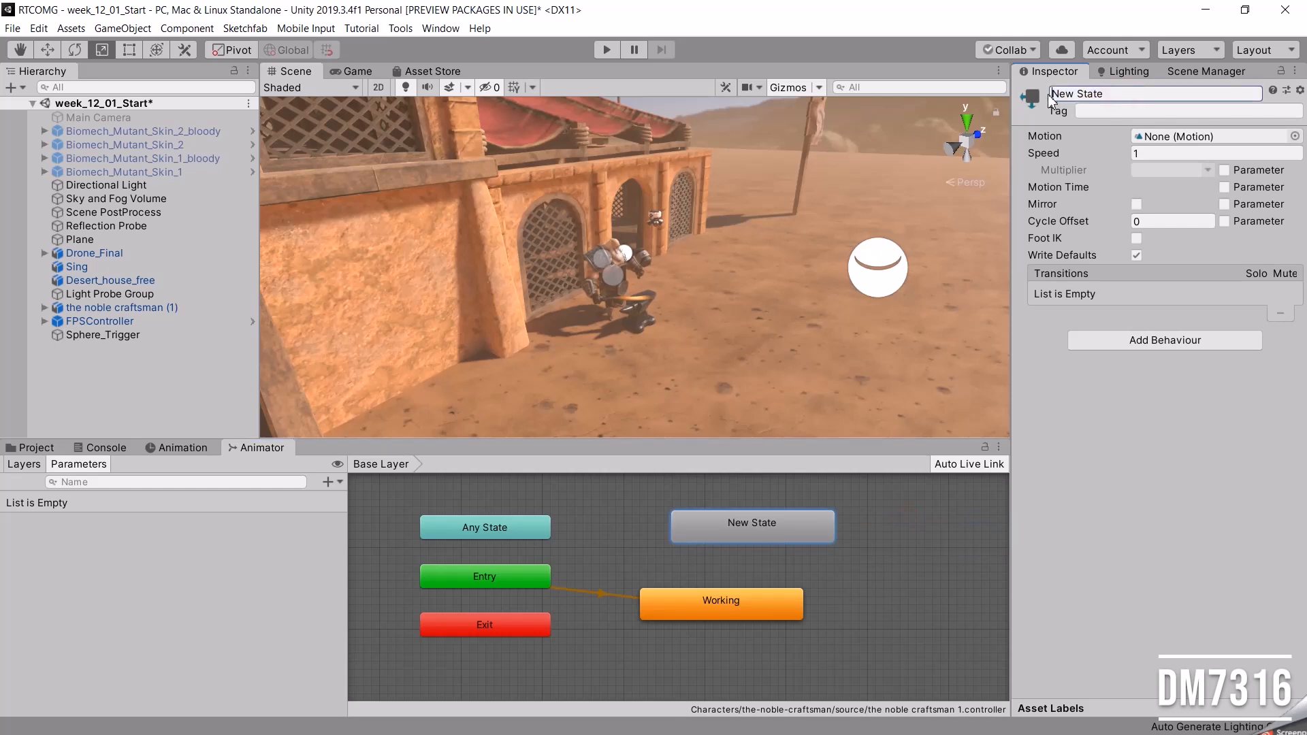
type("Nothing")
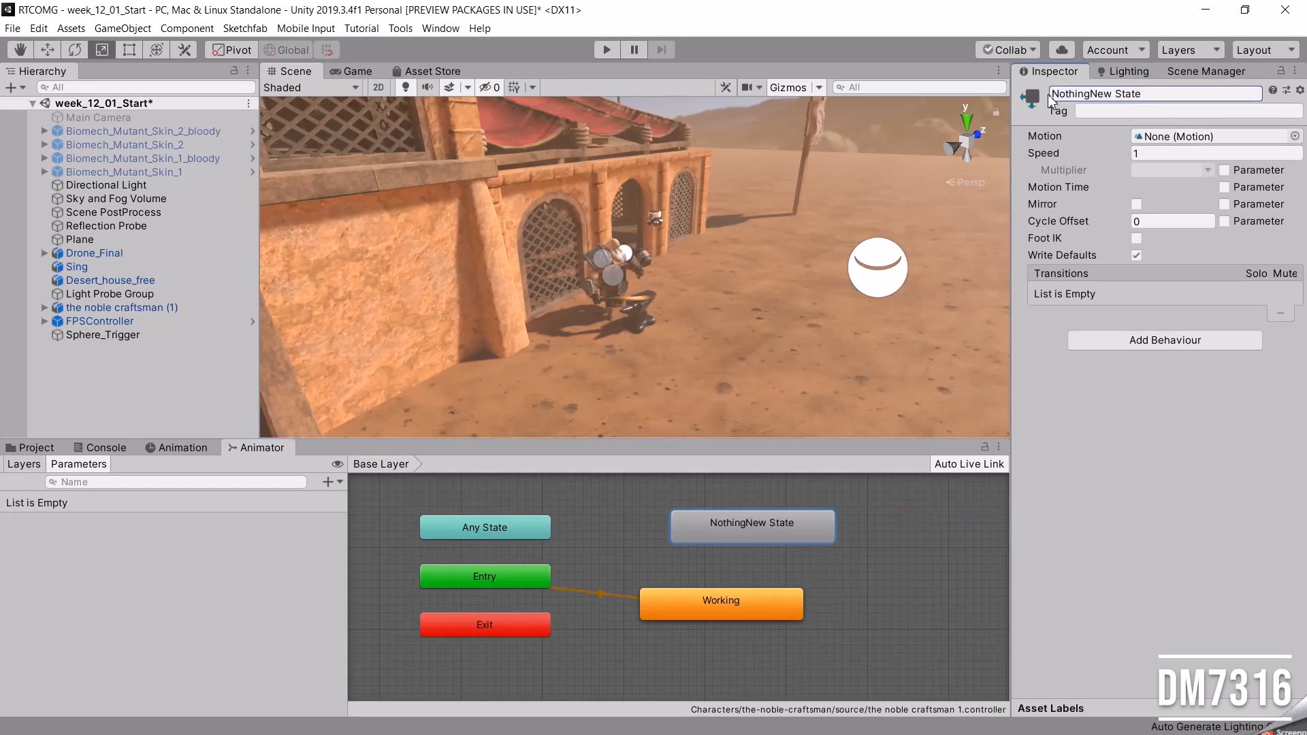
left_click_drag(1141, 94, 1091, 96)
key("BackSpace")
left_click_drag(734, 536, 708, 544)
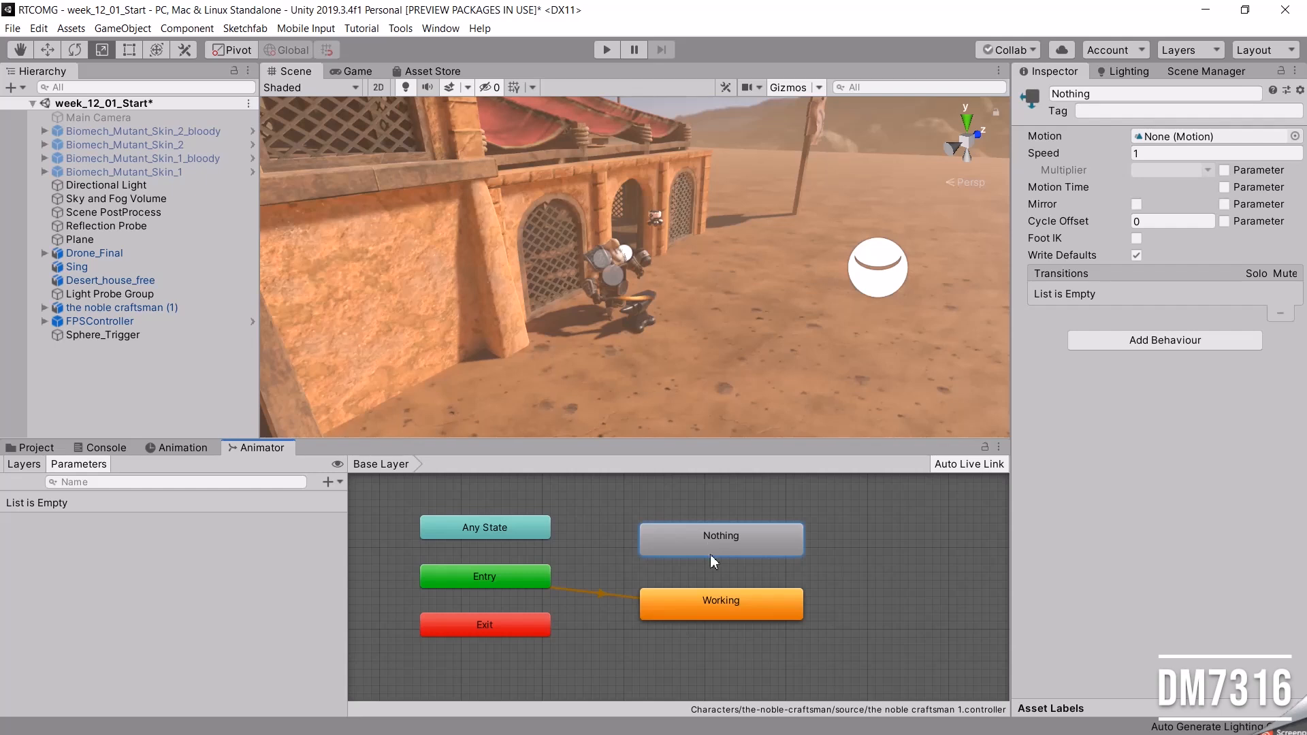
Set Nothing as the layer default state and arrange Nothing and Working in a row beside Entry.
left_click(711, 604)
left_click(691, 538)
right_click(690, 543)
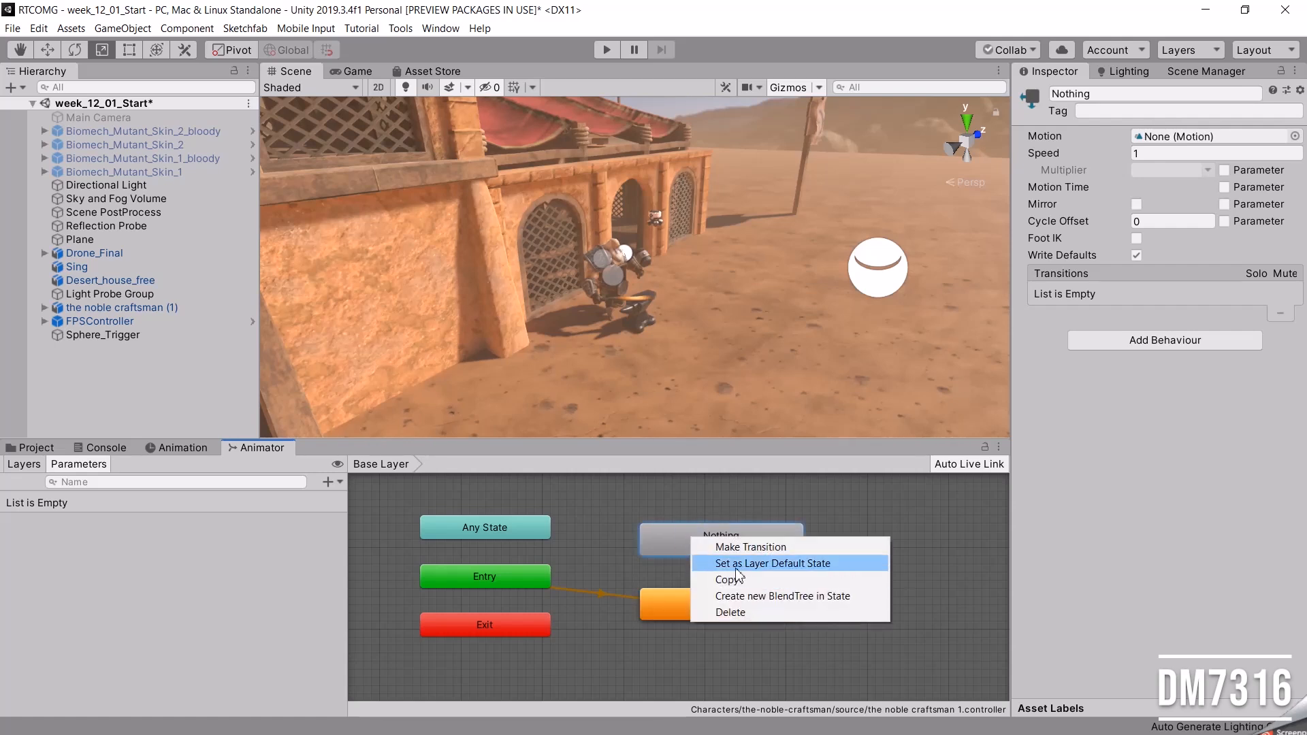
left_click(798, 568)
left_click_drag(740, 604, 883, 605)
left_click_drag(716, 540, 688, 577)
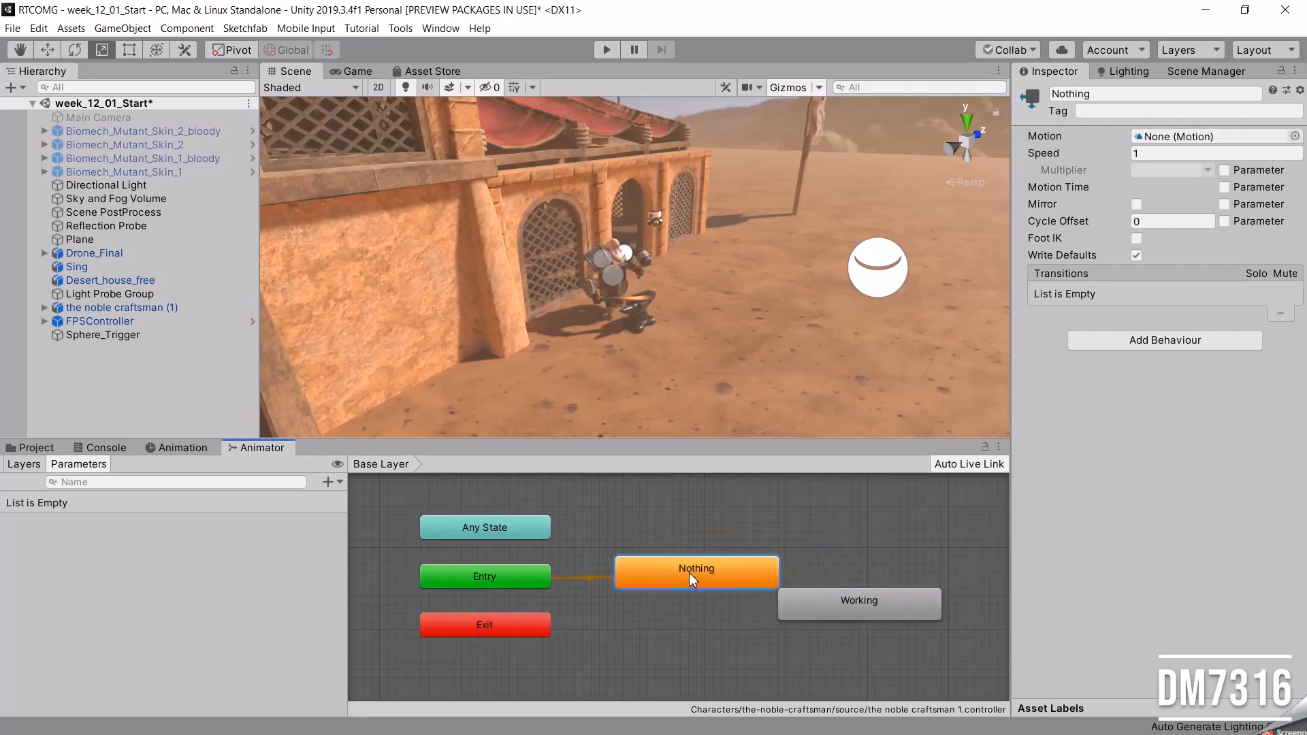
left_click_drag(824, 599, 851, 567)
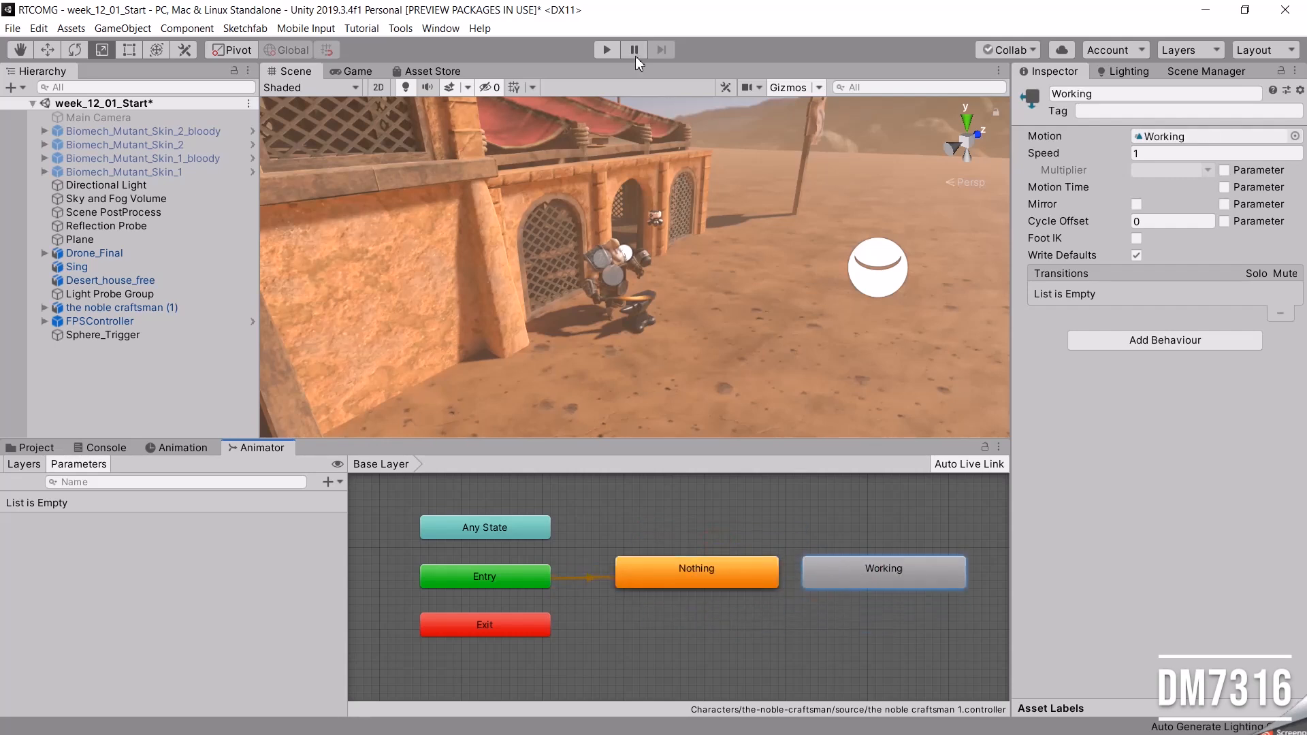
Play-test the scene by walking up to the craftsman to check his animation, and stop playback.
left_click(607, 50)
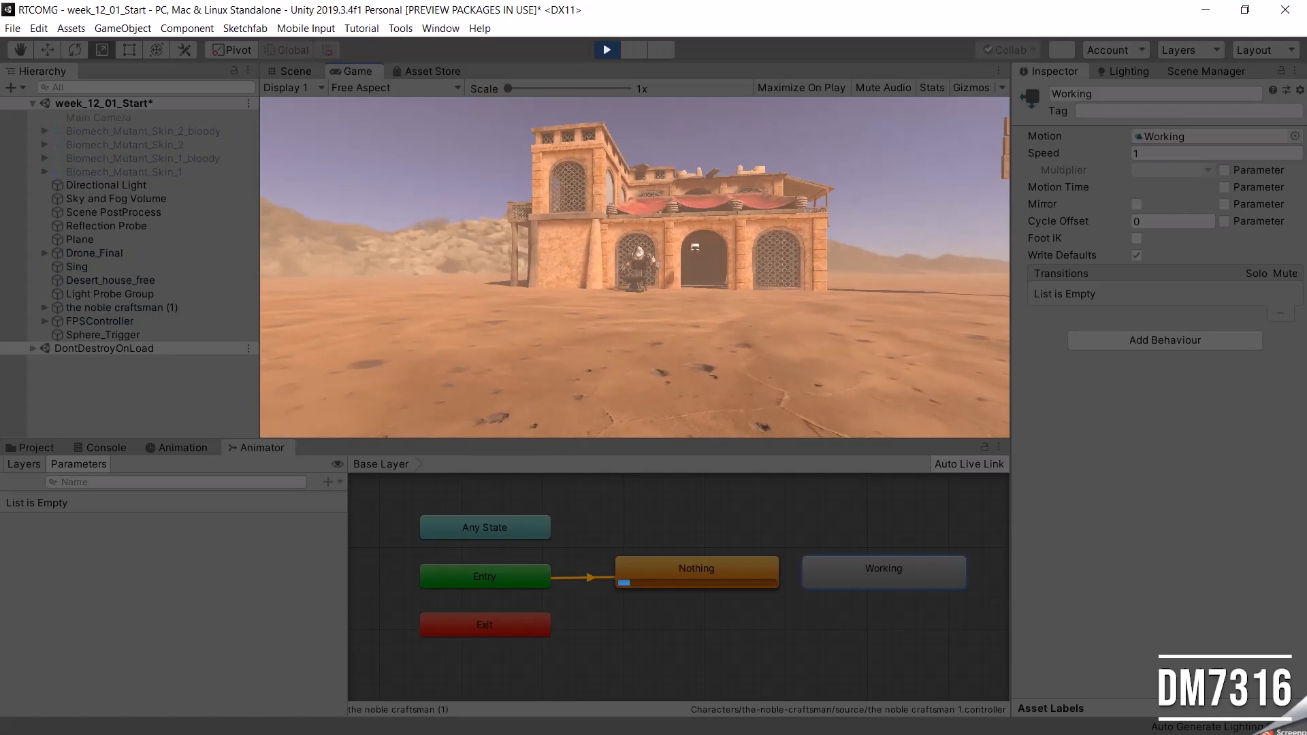
key("w")
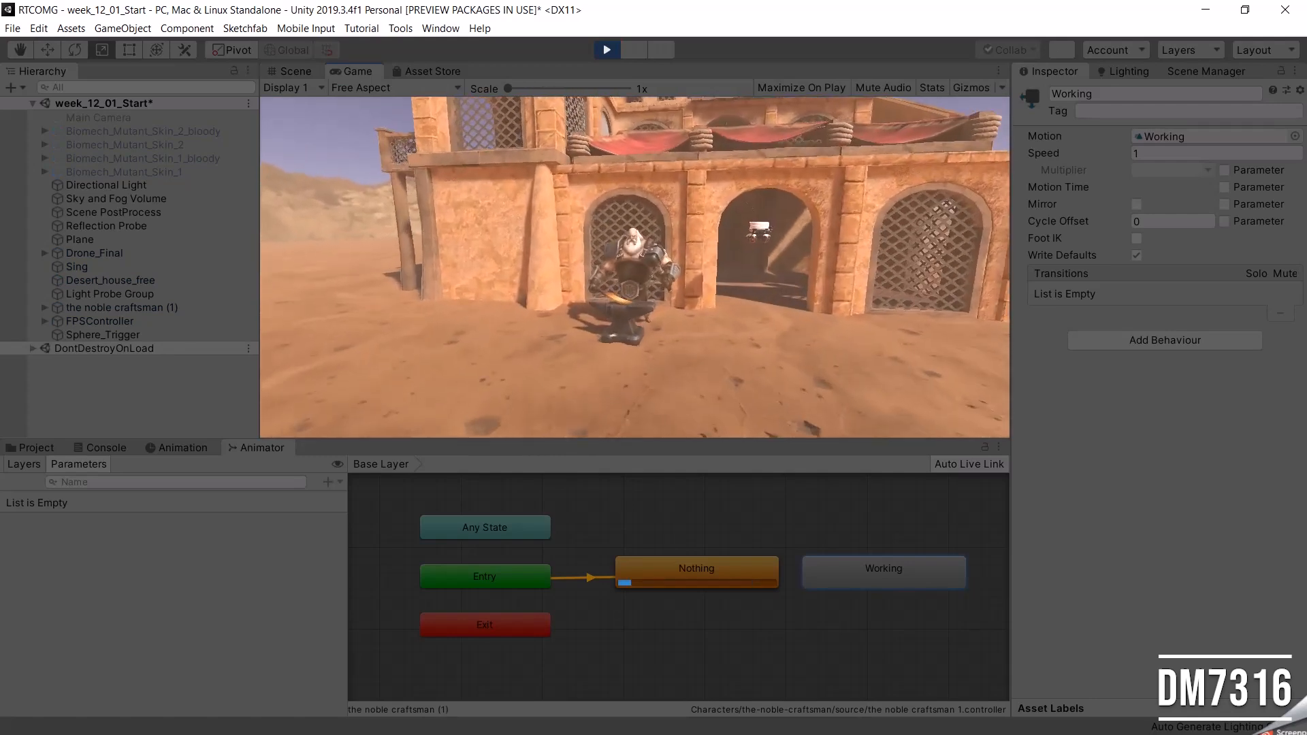
key("w")
key("s")
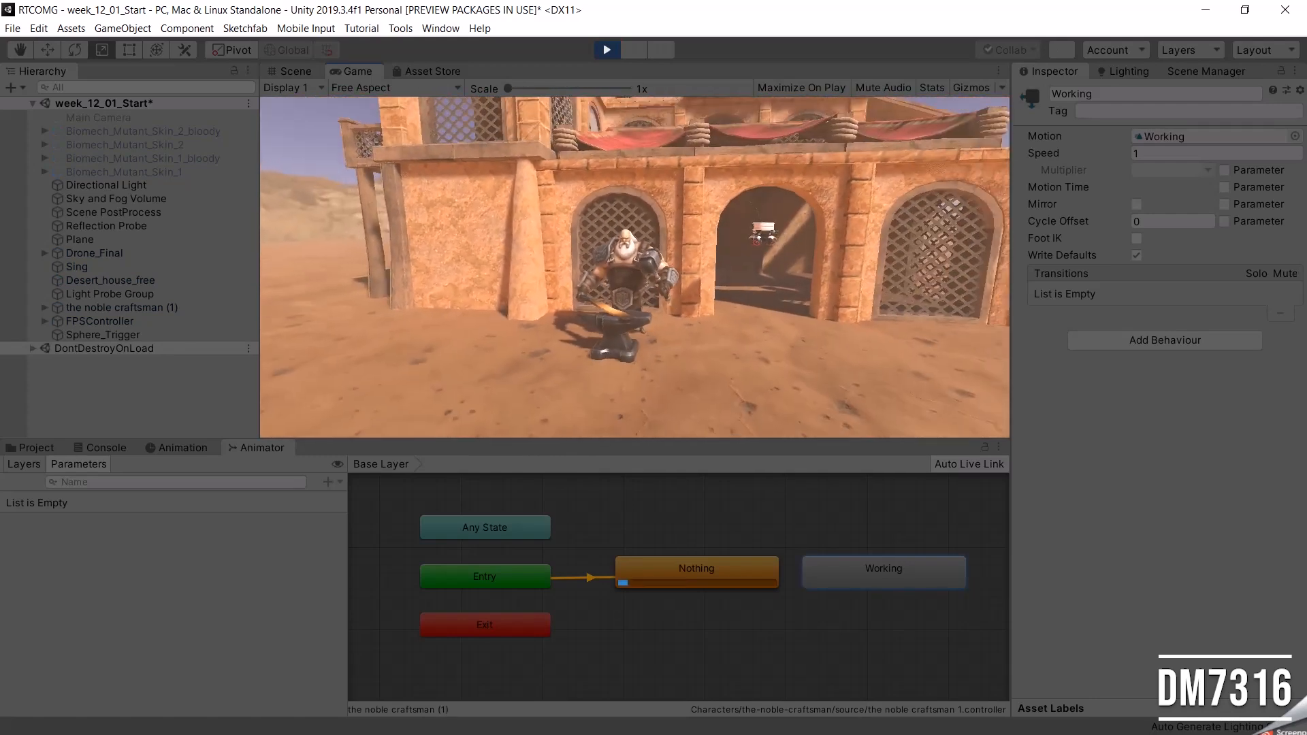
key("w")
key("Escape")
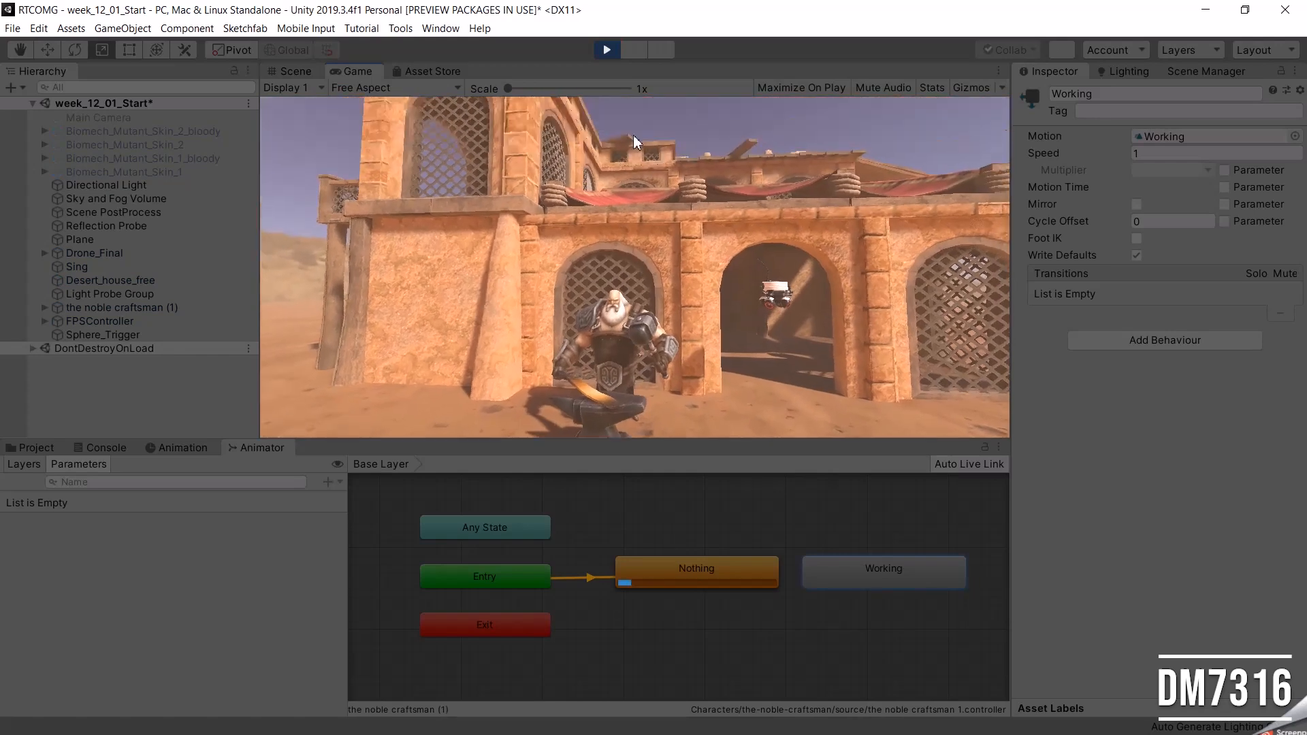
left_click(607, 50)
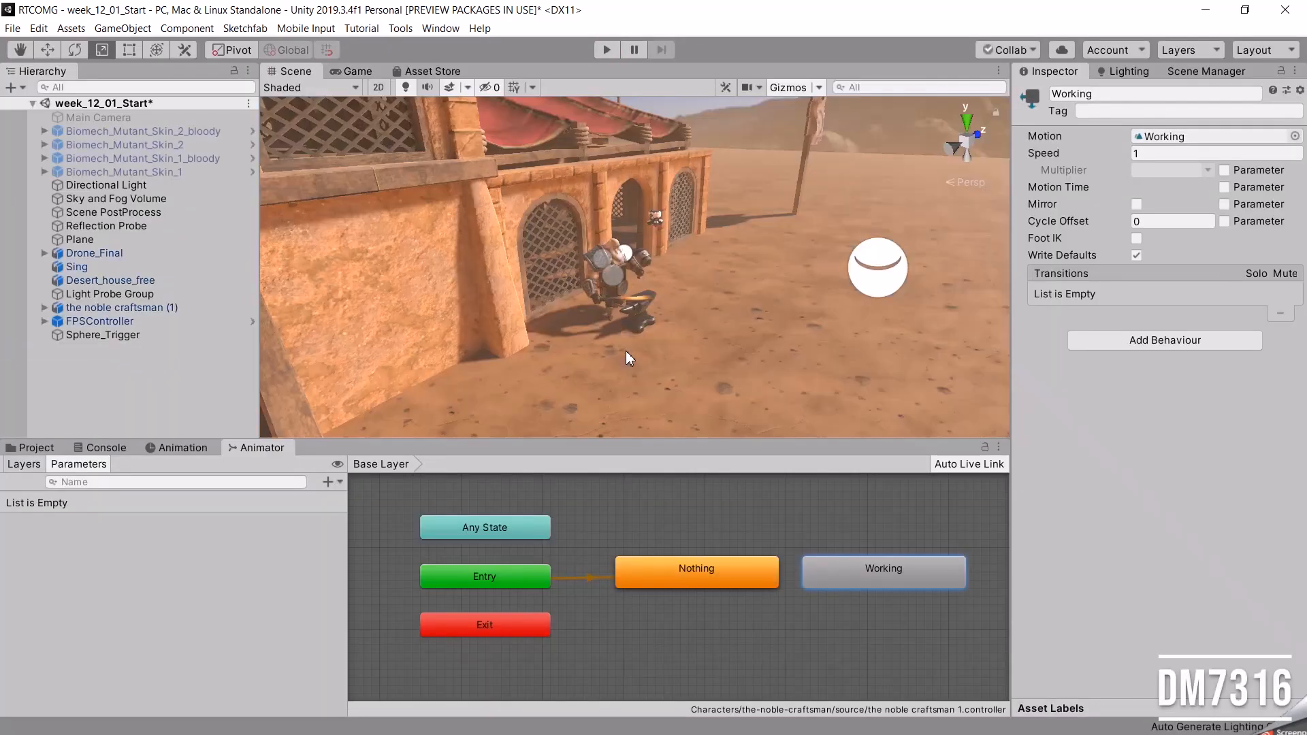
Move the Working state further from Nothing and add a Bool parameter to the animator controller.
left_click_drag(877, 569, 901, 571)
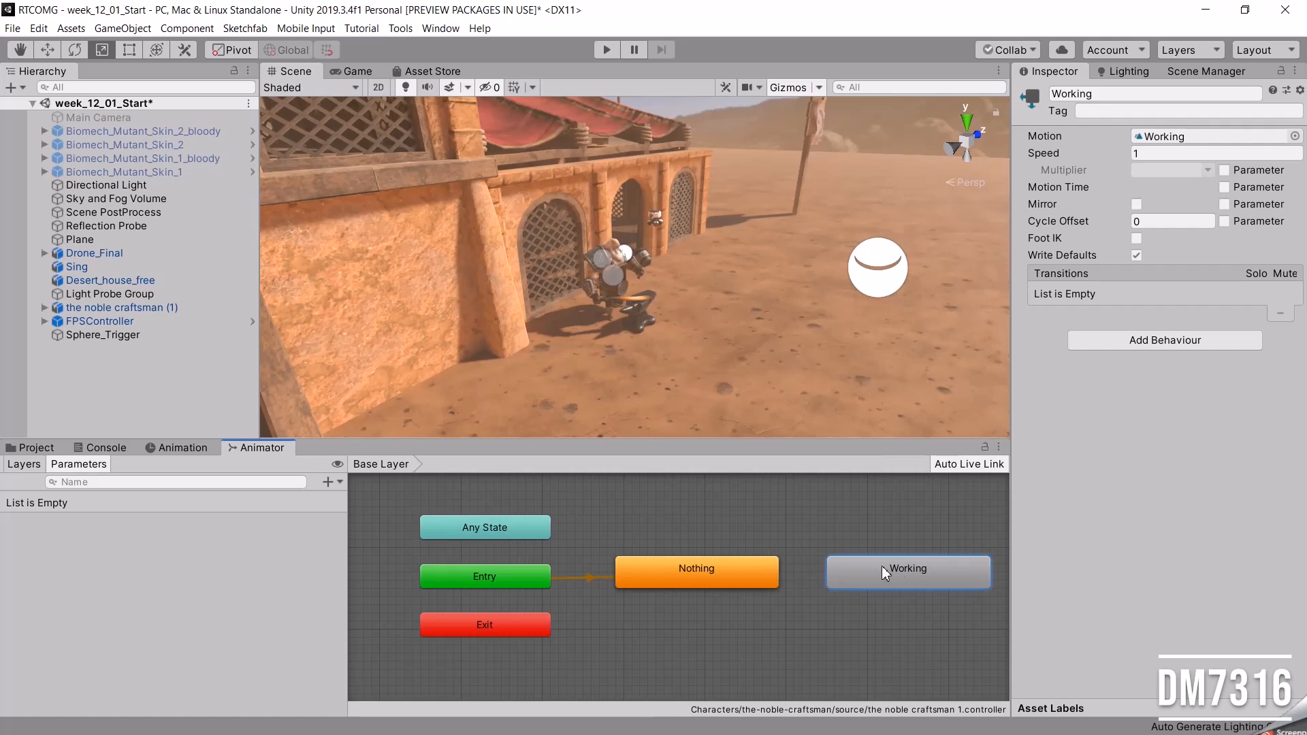
left_click(17, 464)
left_click(87, 467)
left_click(329, 482)
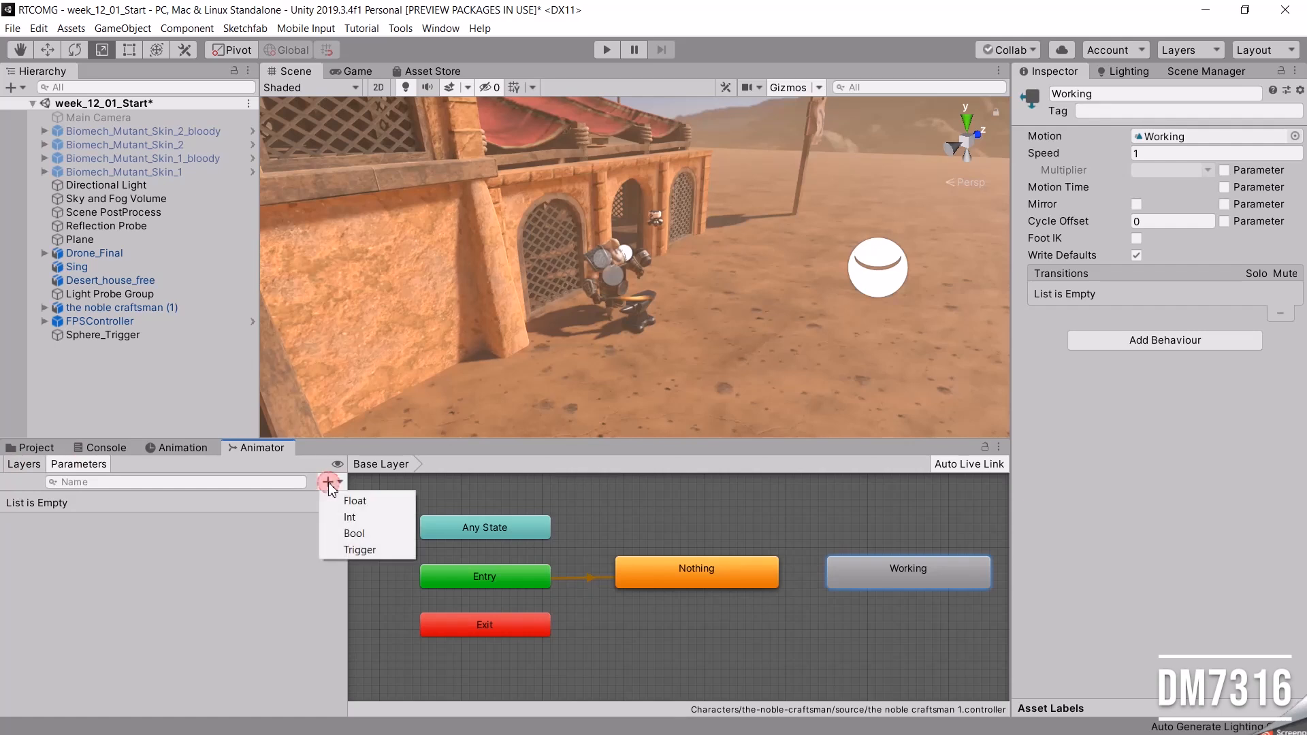
left_click(356, 535)
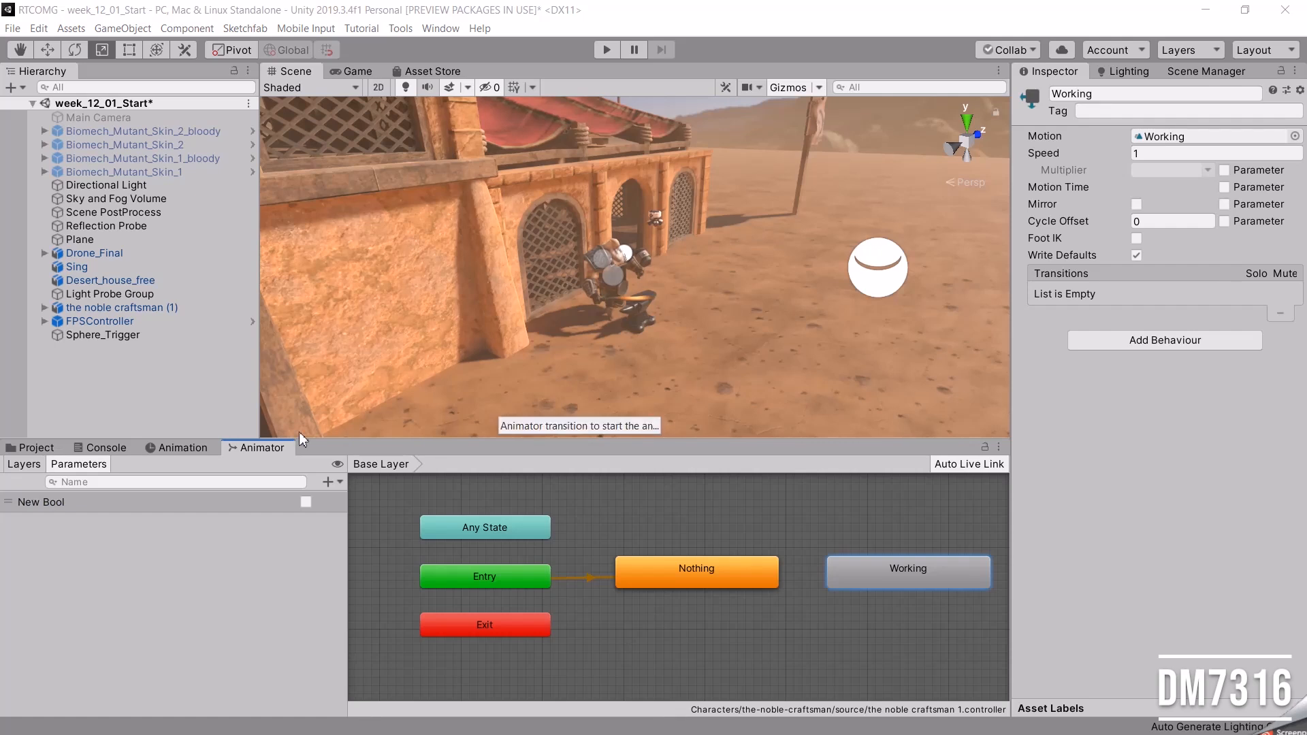
Rename the new Bool parameter PlayAnime.
left_click(42, 505)
right_click(43, 505)
left_click(32, 506)
double_click(32, 507)
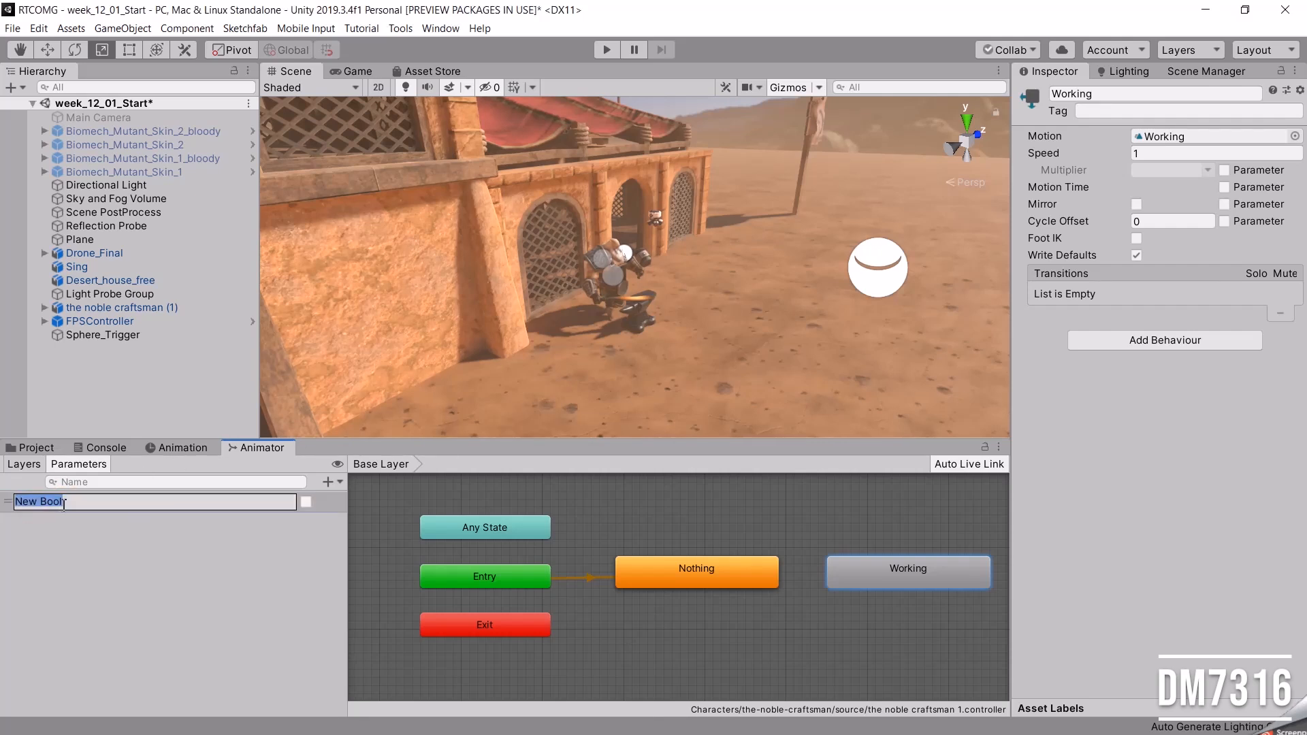
type("PlayAnime")
key("Return")
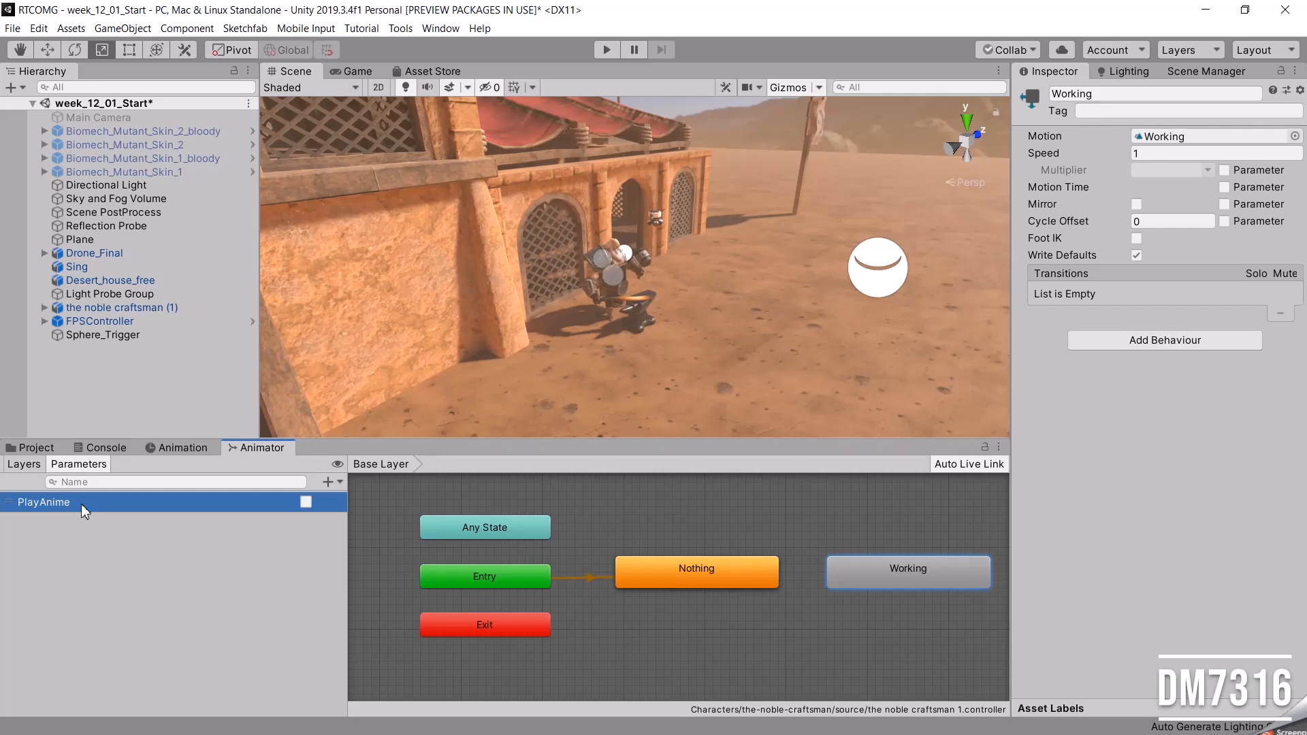
Stack the Working state below Nothing and make a transition from Nothing to Working.
left_click_drag(855, 572, 681, 622)
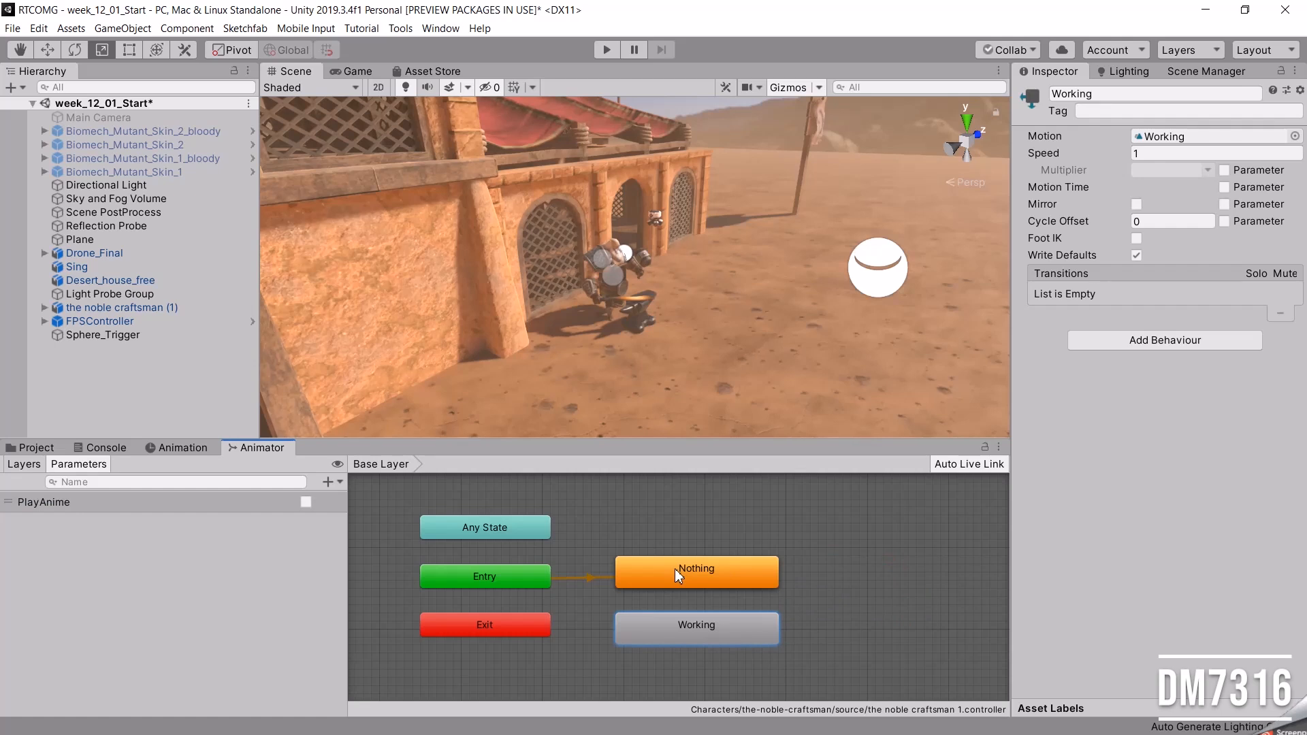
left_click_drag(675, 569, 683, 538)
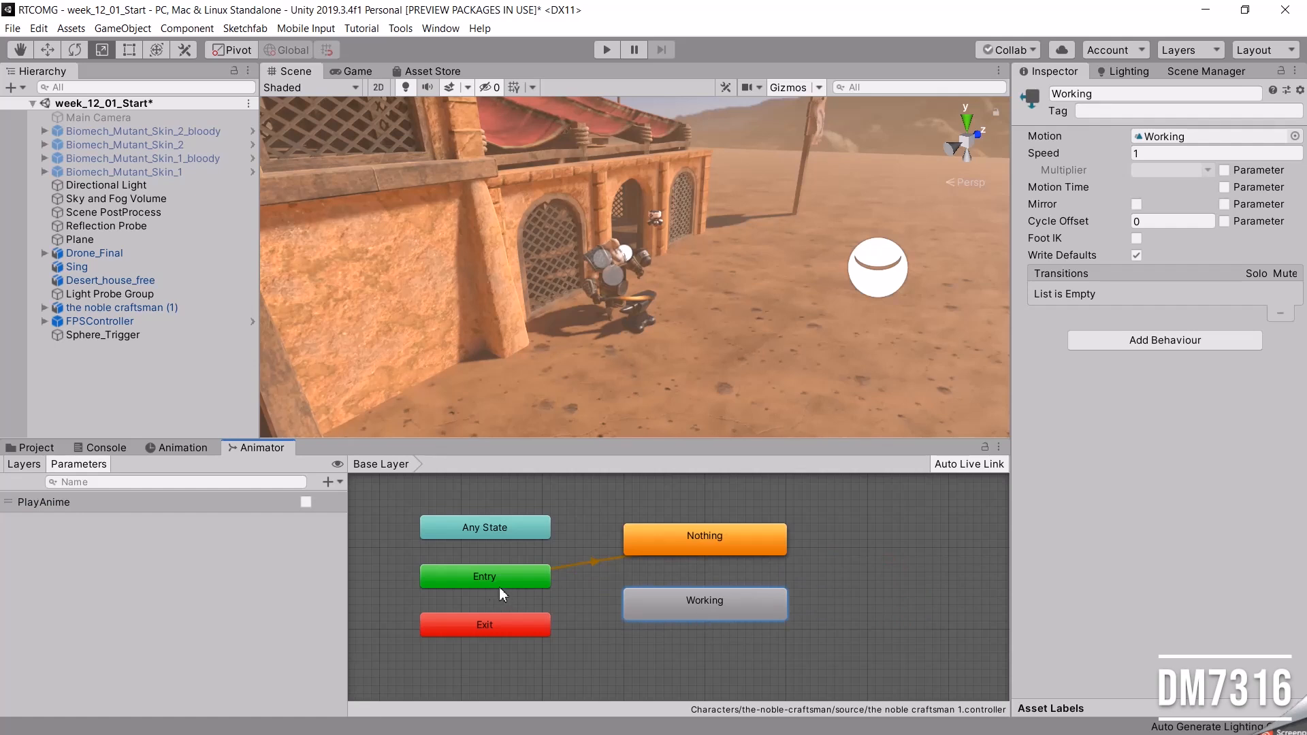
right_click(712, 536)
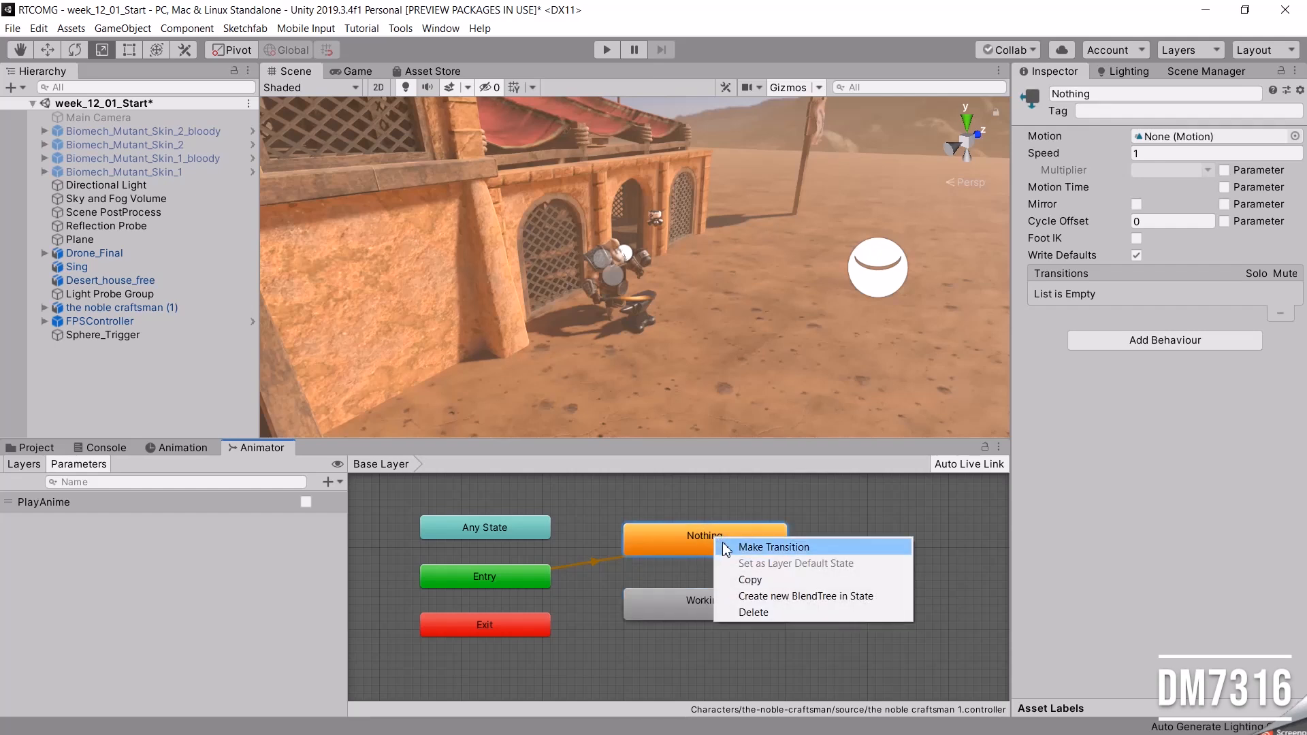
left_click(789, 549)
left_click(708, 599)
Space the two states apart and add the condition PlayAnime true to the Nothing to Working transition.
left_click(713, 602)
left_click_drag(709, 535, 710, 642)
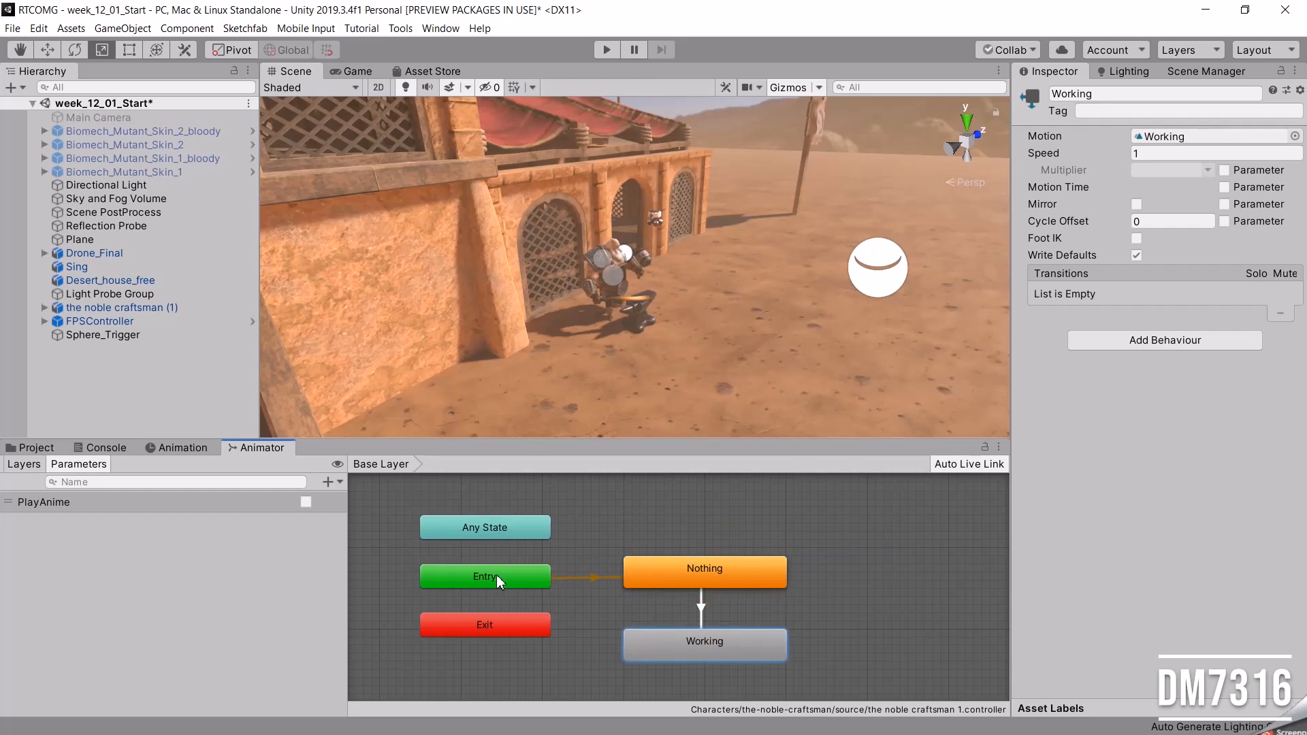
left_click(701, 609)
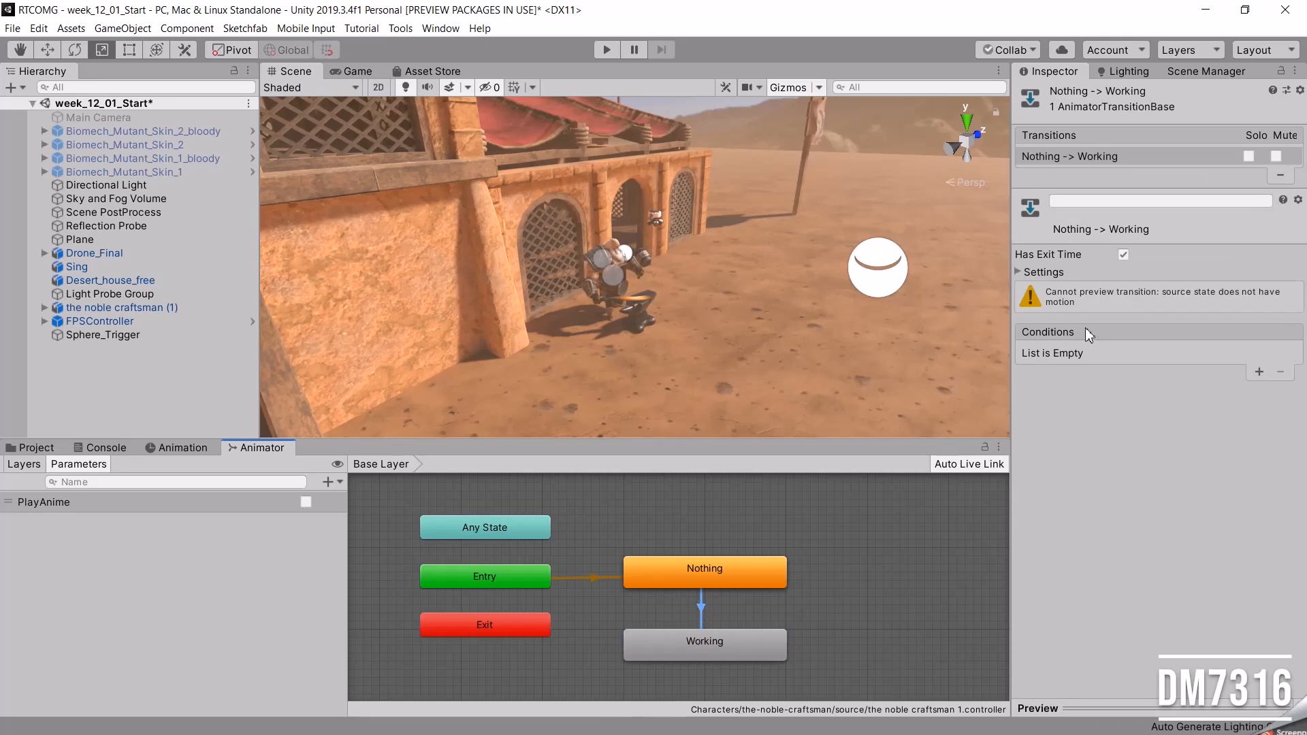
left_click(1259, 371)
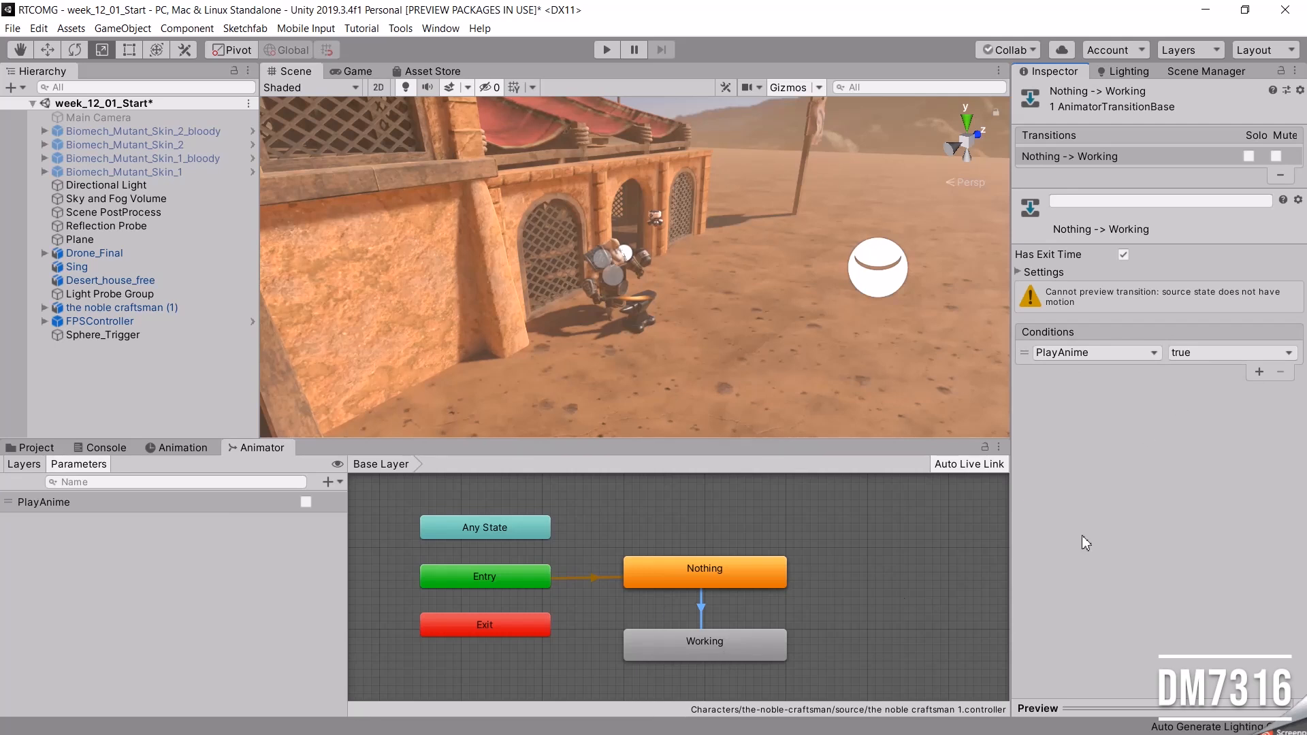
Play-test the scene, walk up to the craftsman and enable PlayAnime to check the Working transition, then stop the test.
left_click(605, 49)
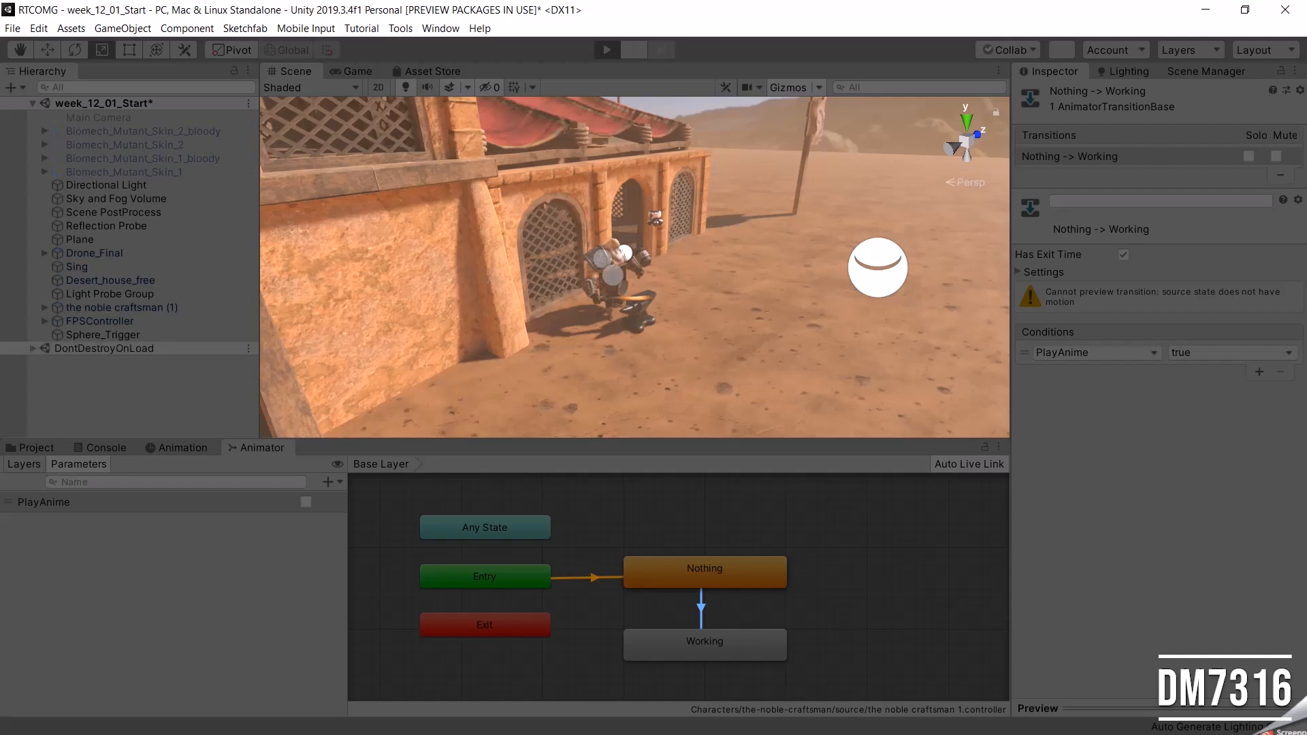
key("w")
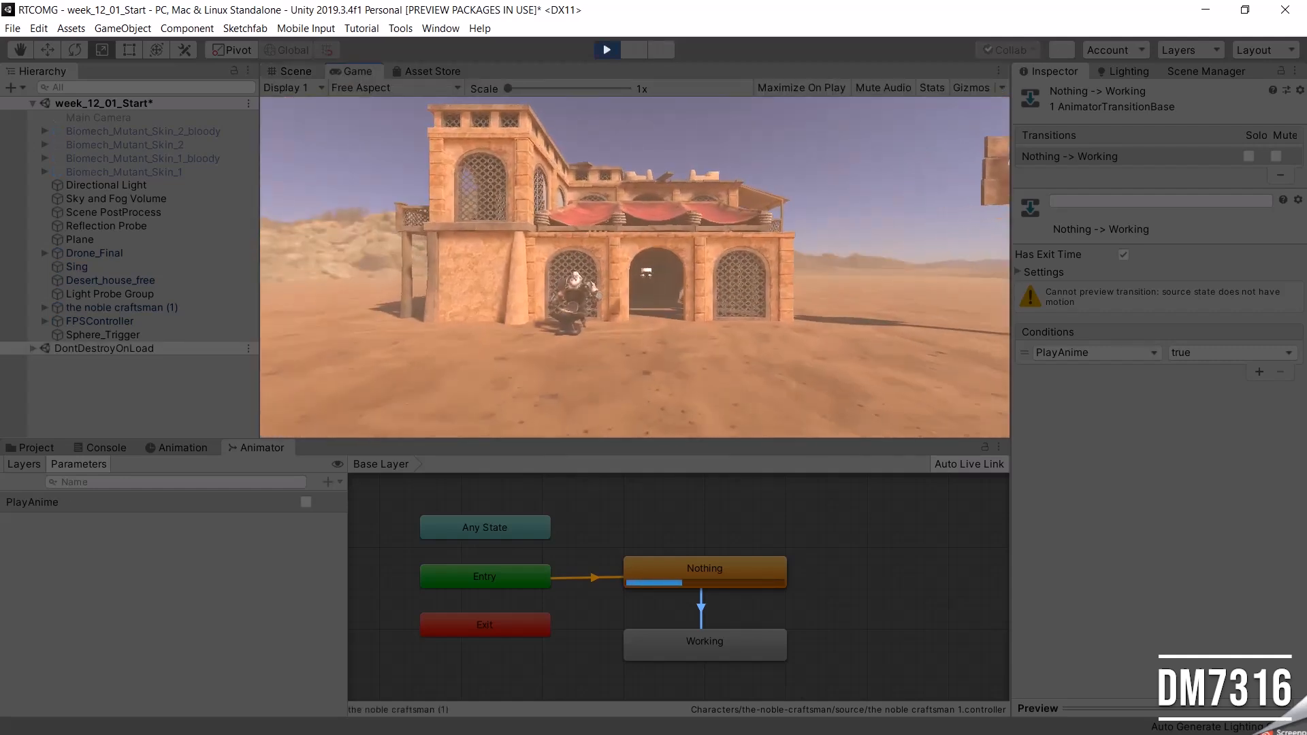
key("s")
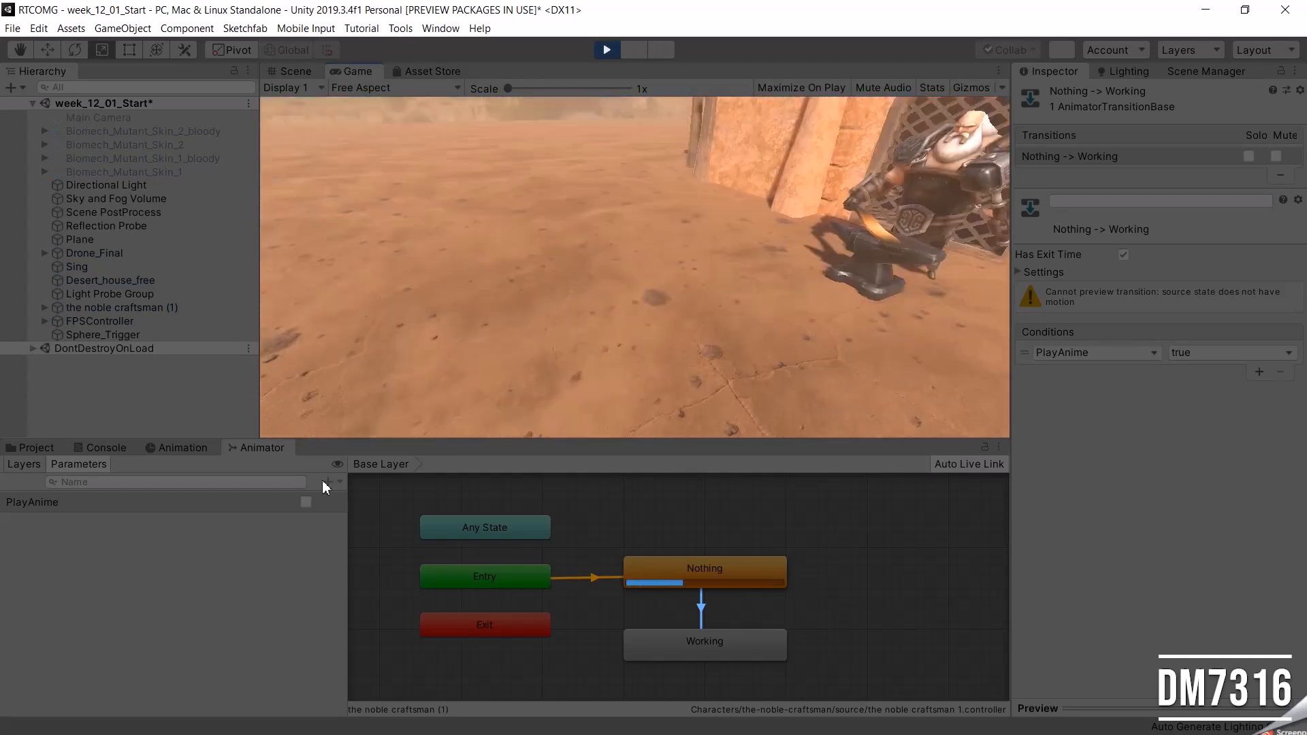
left_click(305, 502)
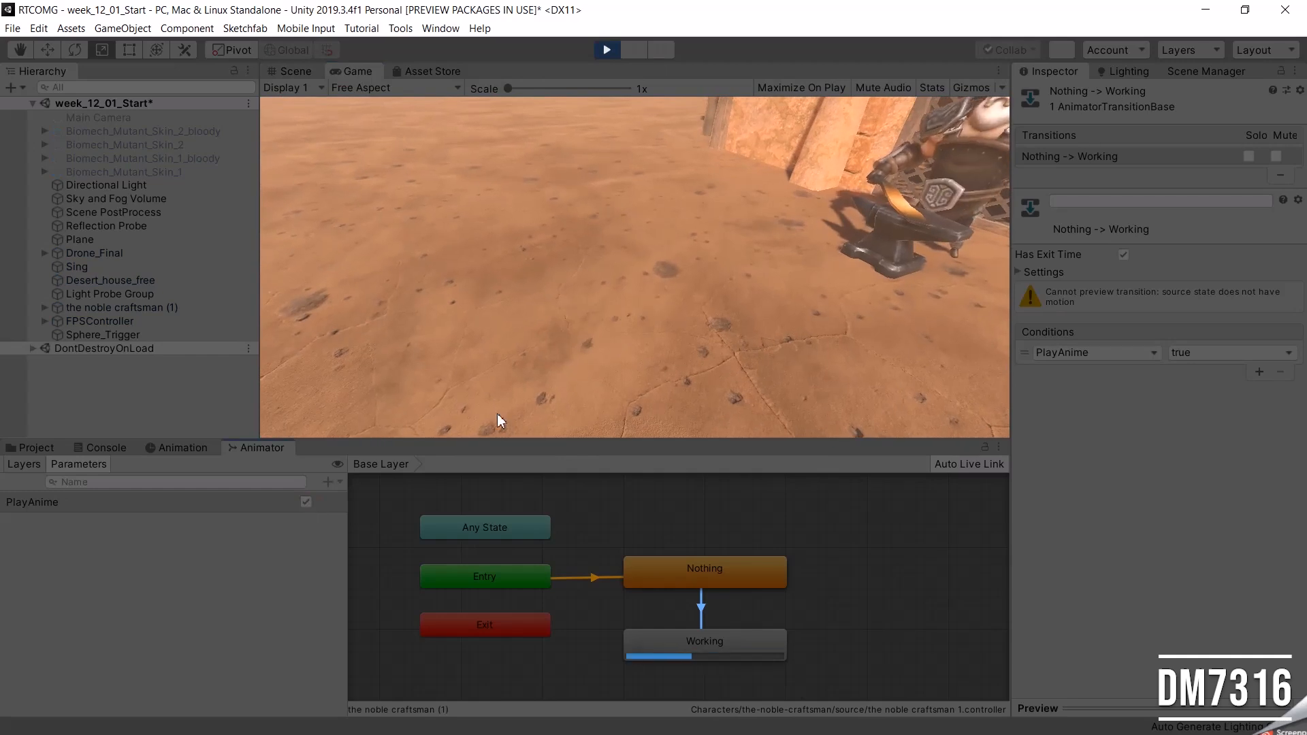
left_click(607, 49)
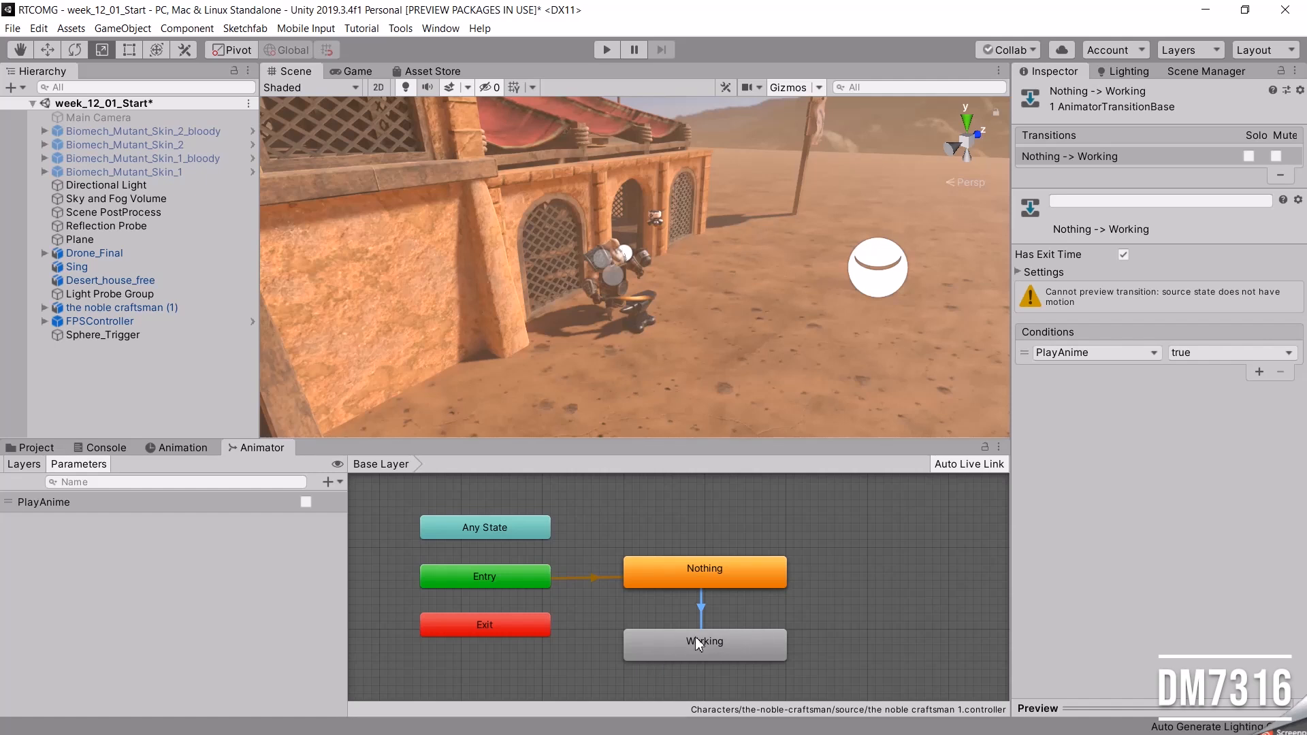
Create a C# script named Trigger_Animation in the project's Scripts folder.
right_click_drag(756, 329, 635, 307)
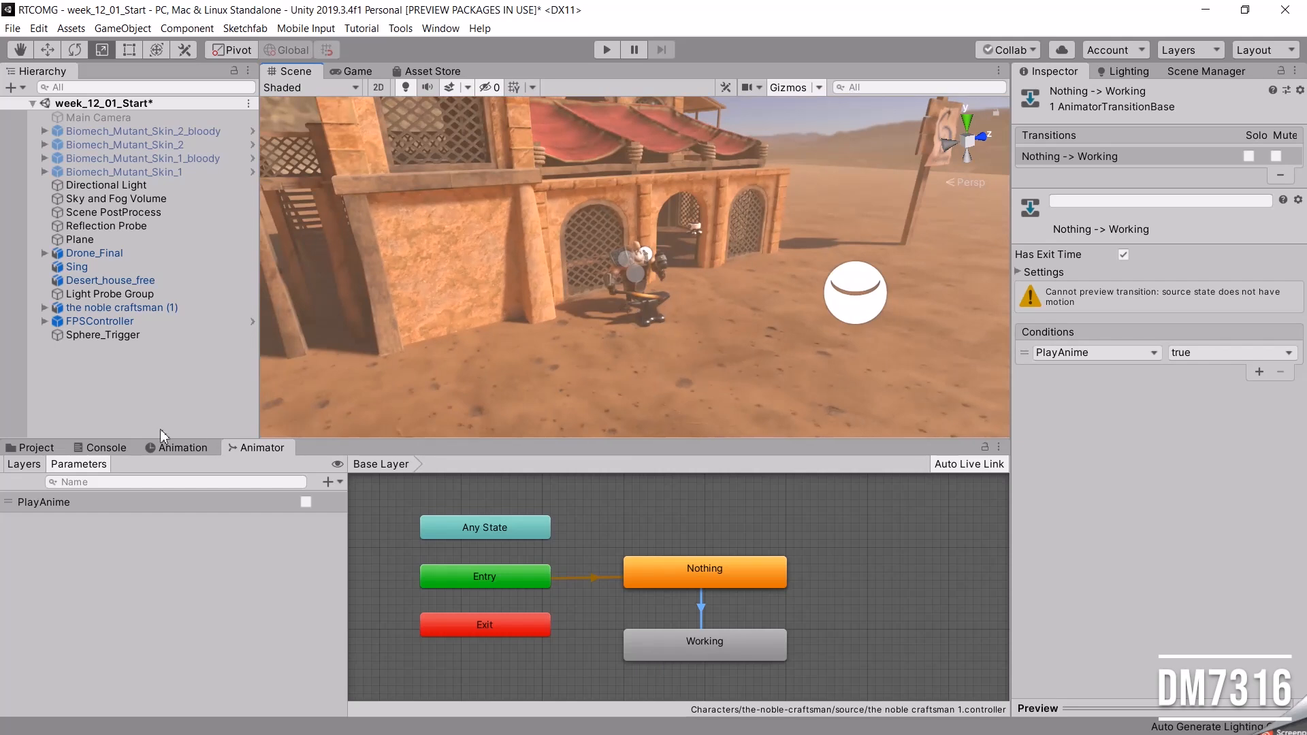
left_click(32, 448)
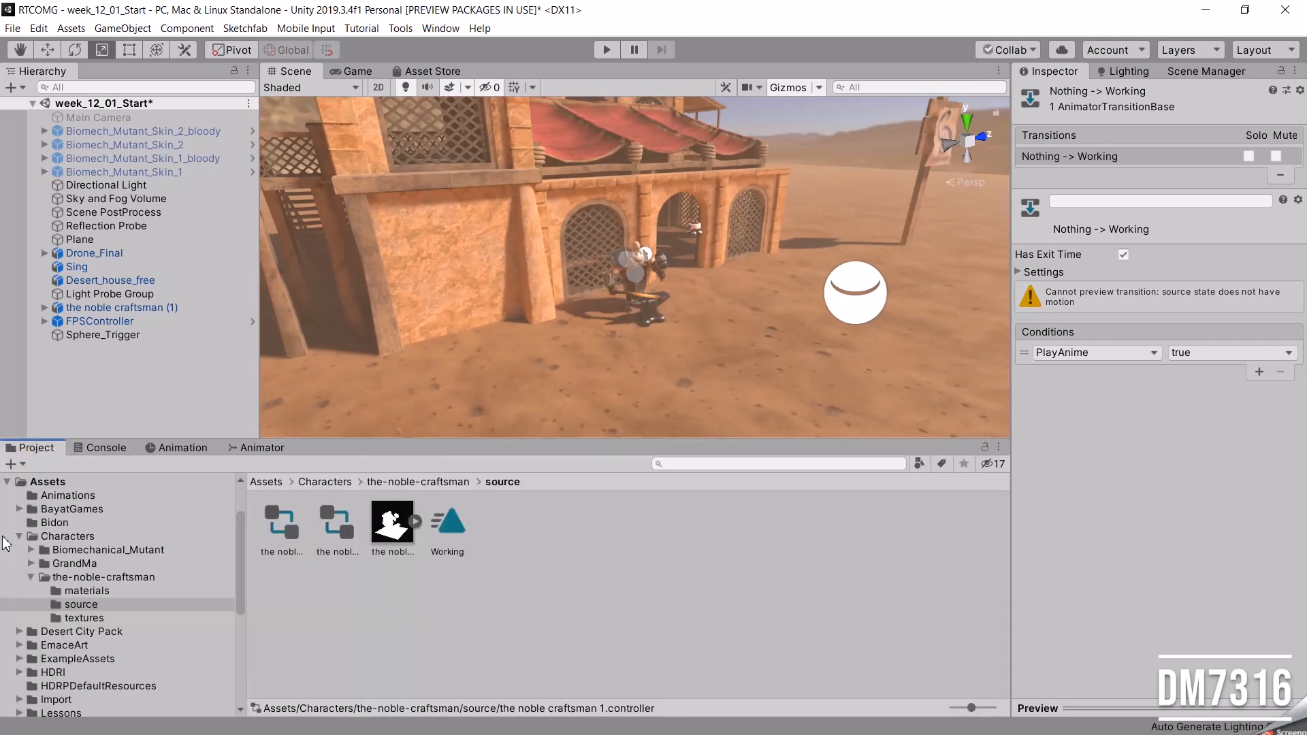
left_click(19, 537)
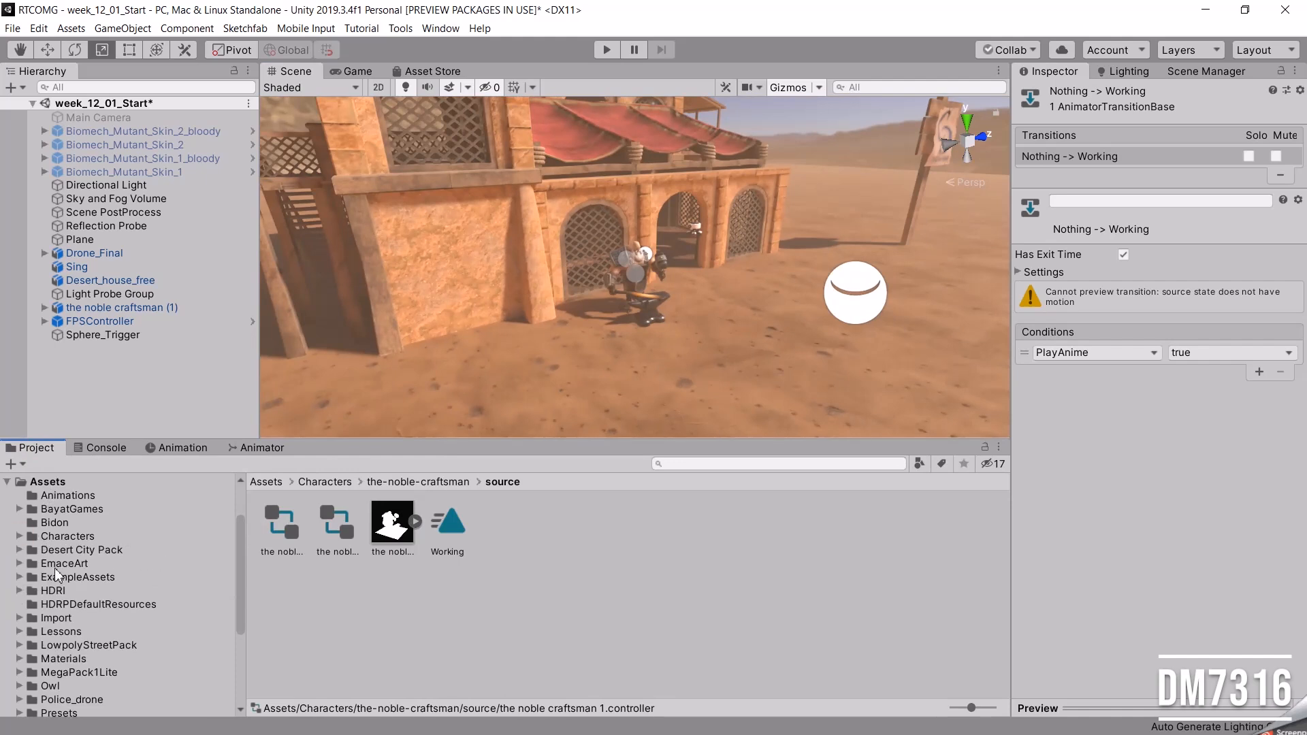
scroll(109, 640, "down", 5)
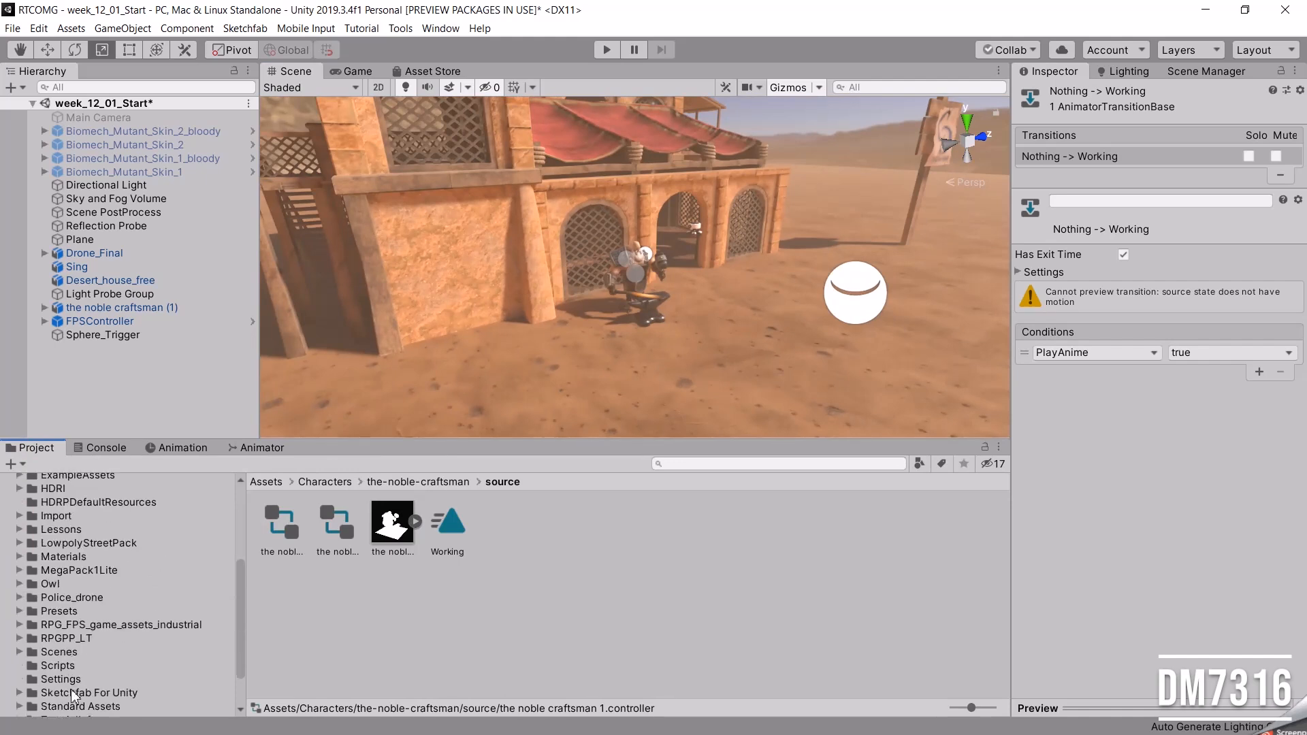
left_click(54, 666)
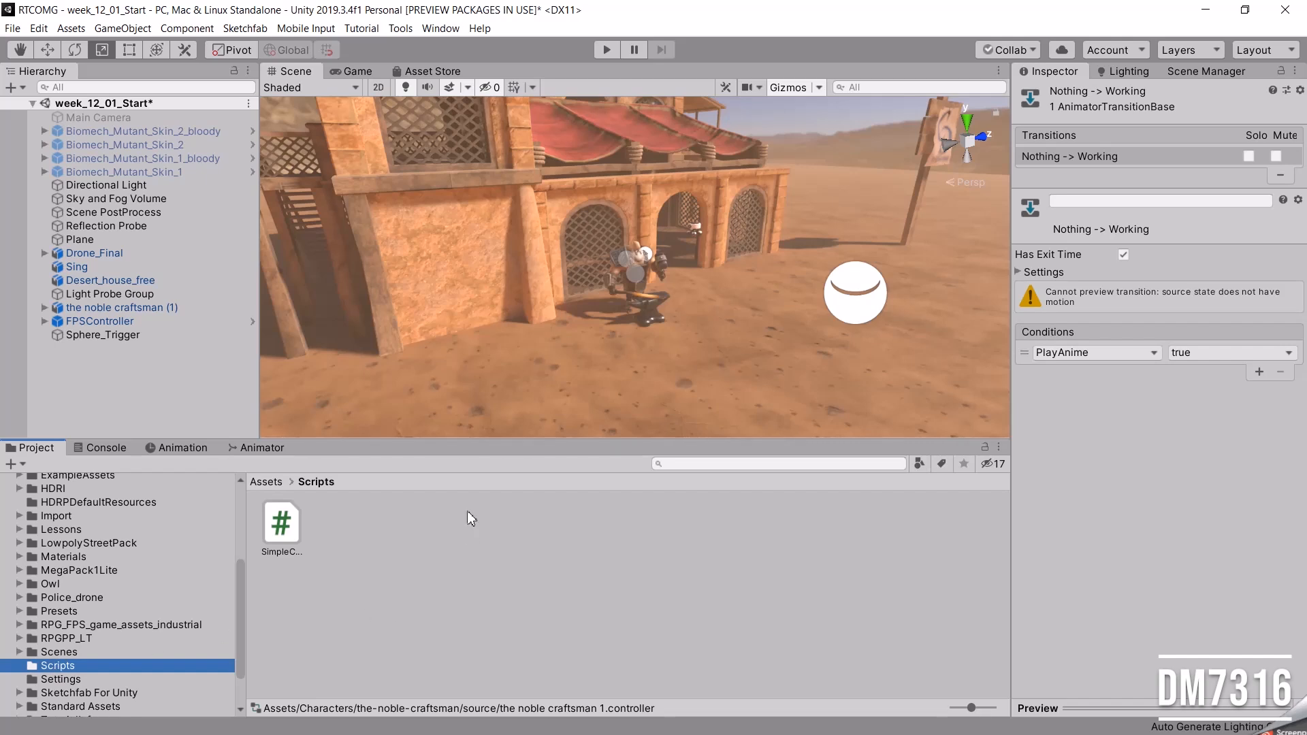
right_click(481, 538)
mouse_move(550, 163)
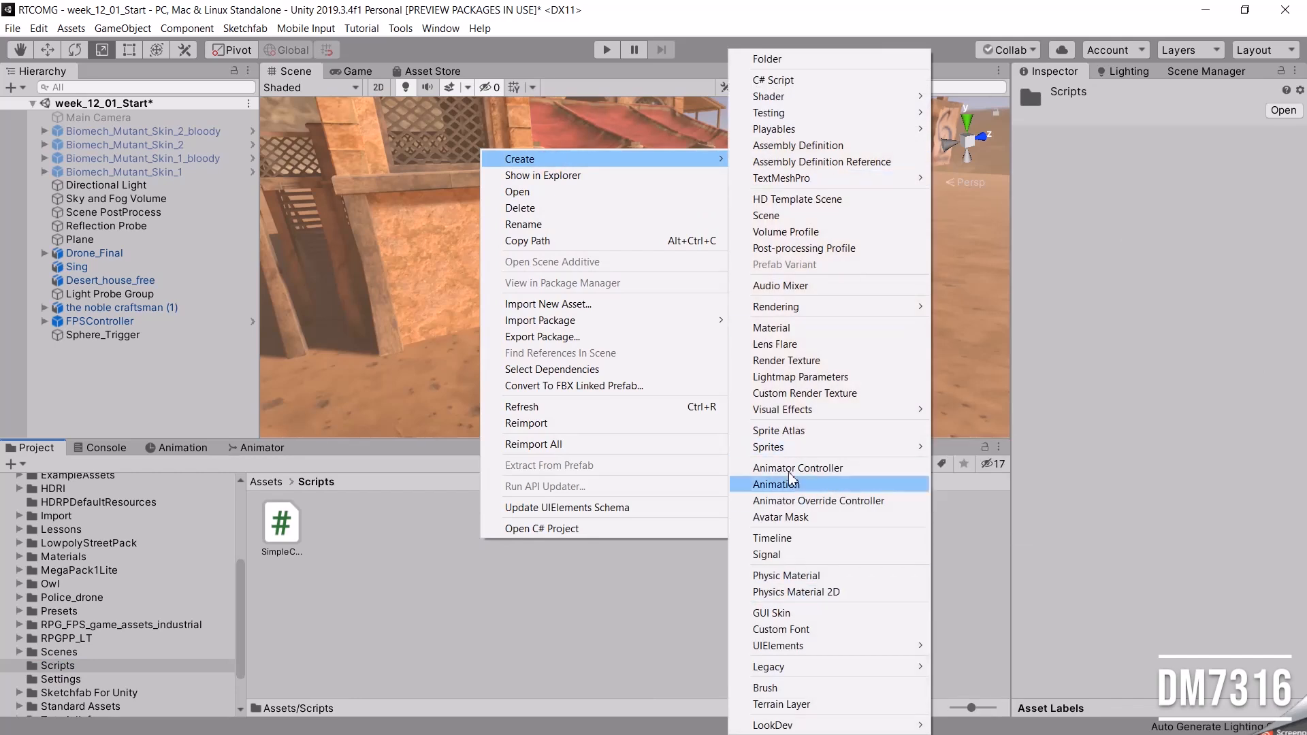
left_click(794, 80)
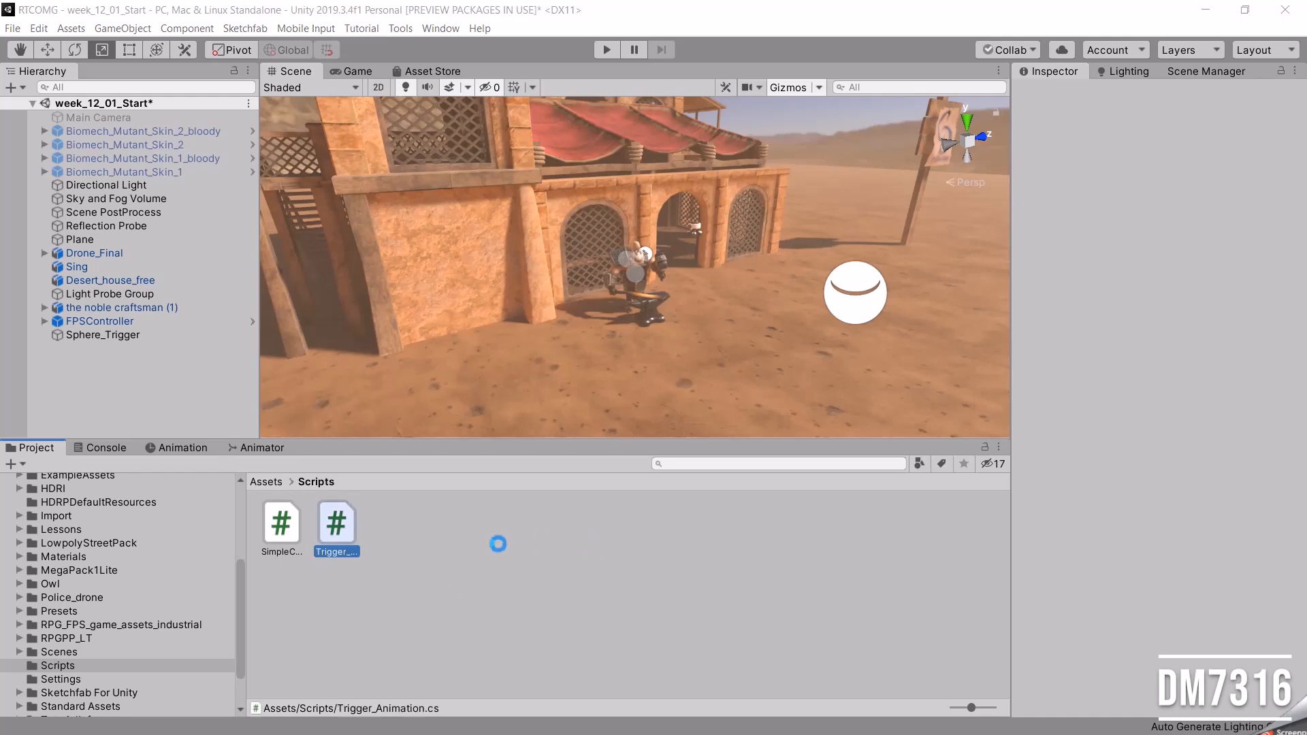
Rename the new Trigger_Animation script file as Trigger_PlayAnime.
double_click(335, 532)
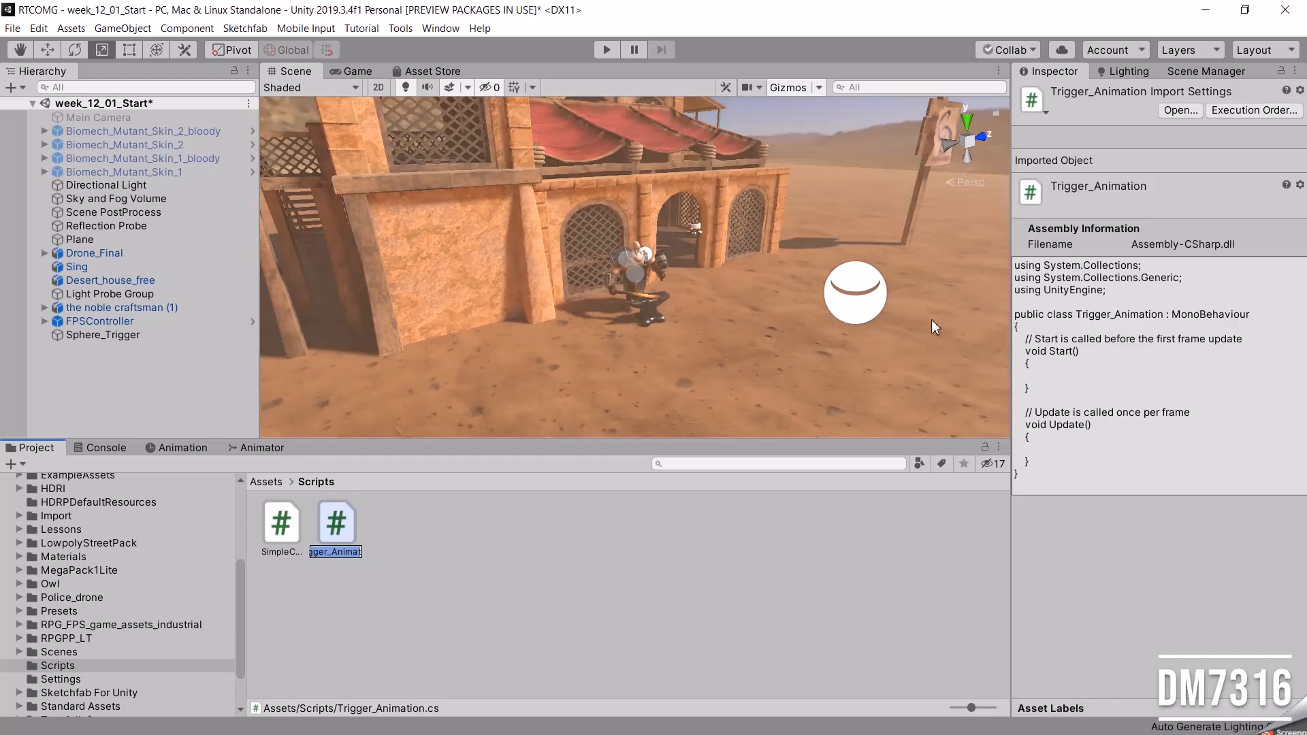
left_click(332, 551)
type("layAni")
key("BackSpace")
key("BackSpace")
key("BackSpace")
type("t")
key("Return")
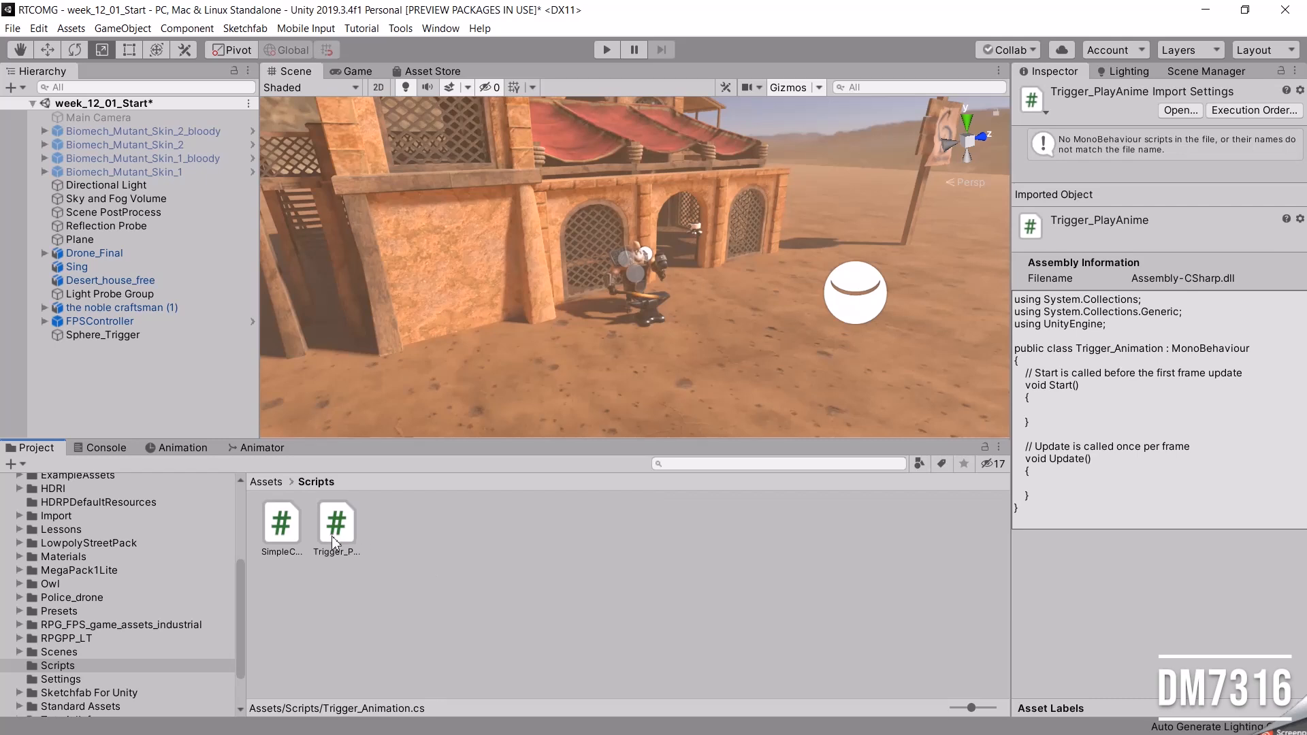
In Visual Studio, replace the script's code with class Trigger_PlayAnime, containing a serialized Animator myAnimationController and an OnTriggerEnter method logging "Enter the trigger".
left_click(334, 538)
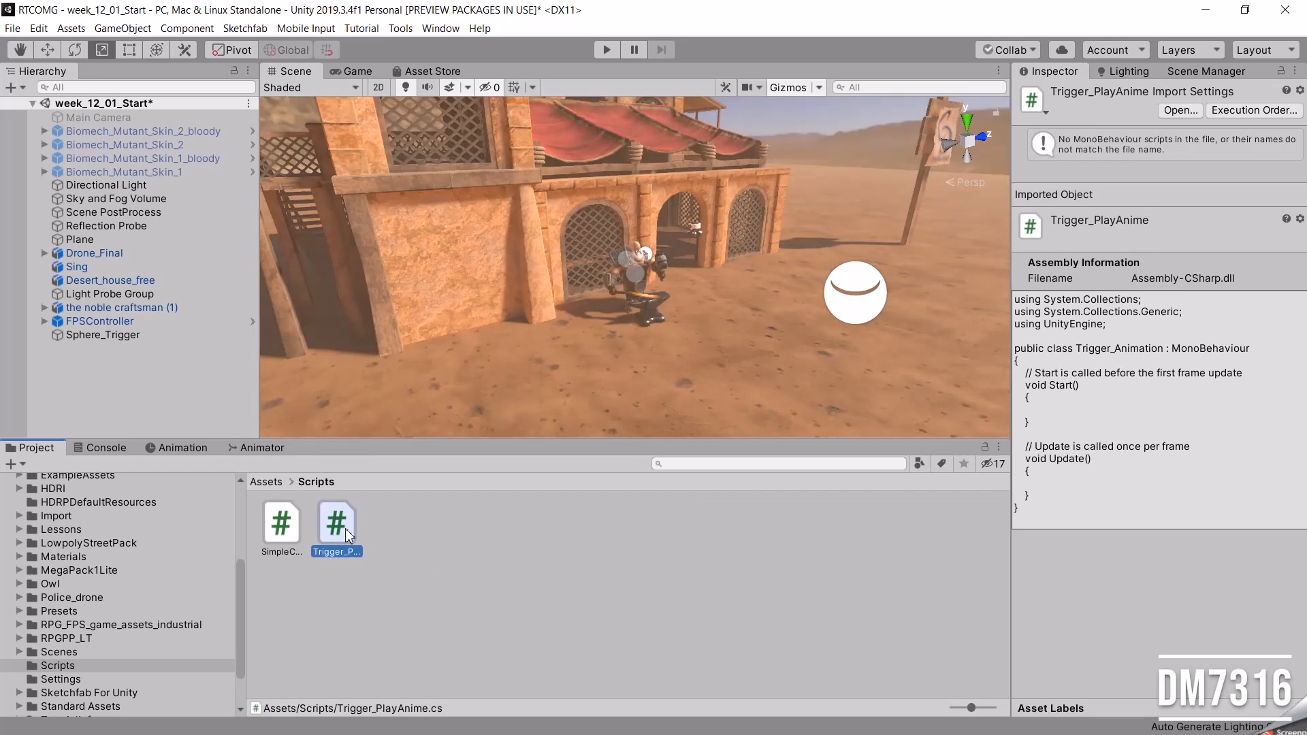
double_click(336, 531)
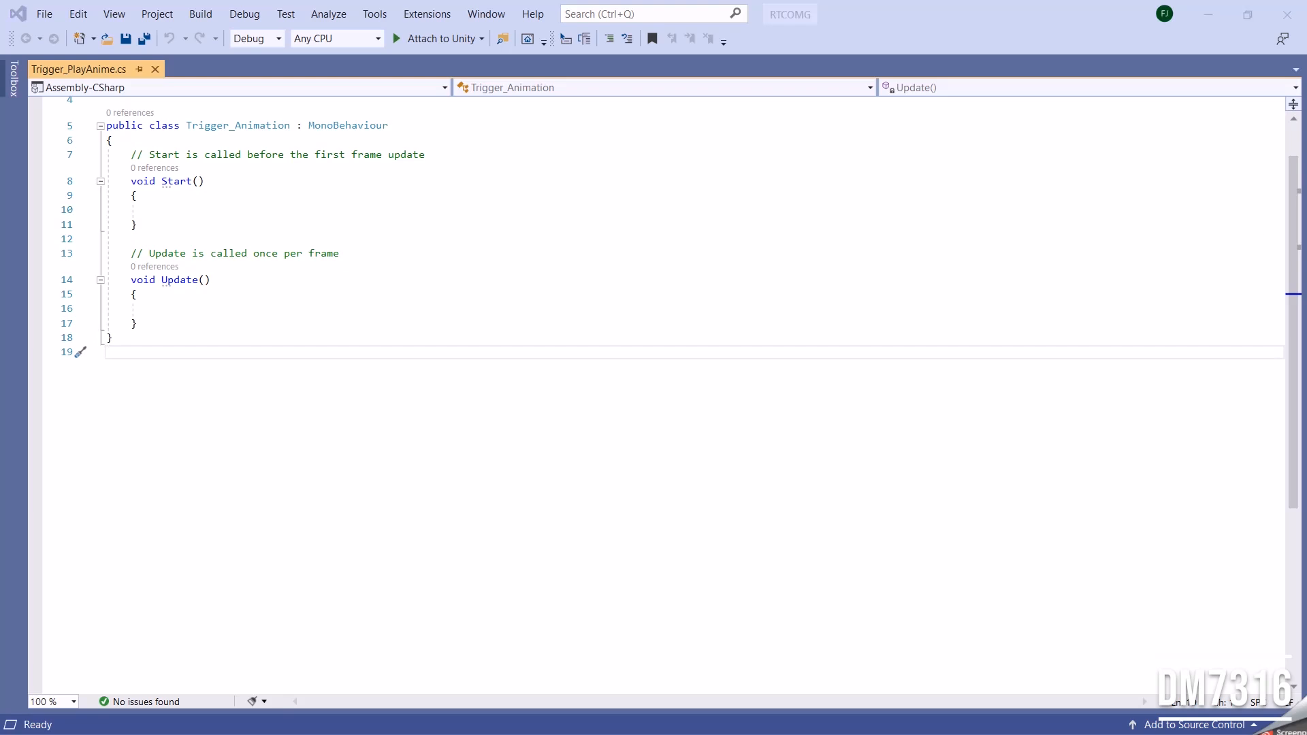
left_click_drag(123, 384, 104, 104)
key("Delete")
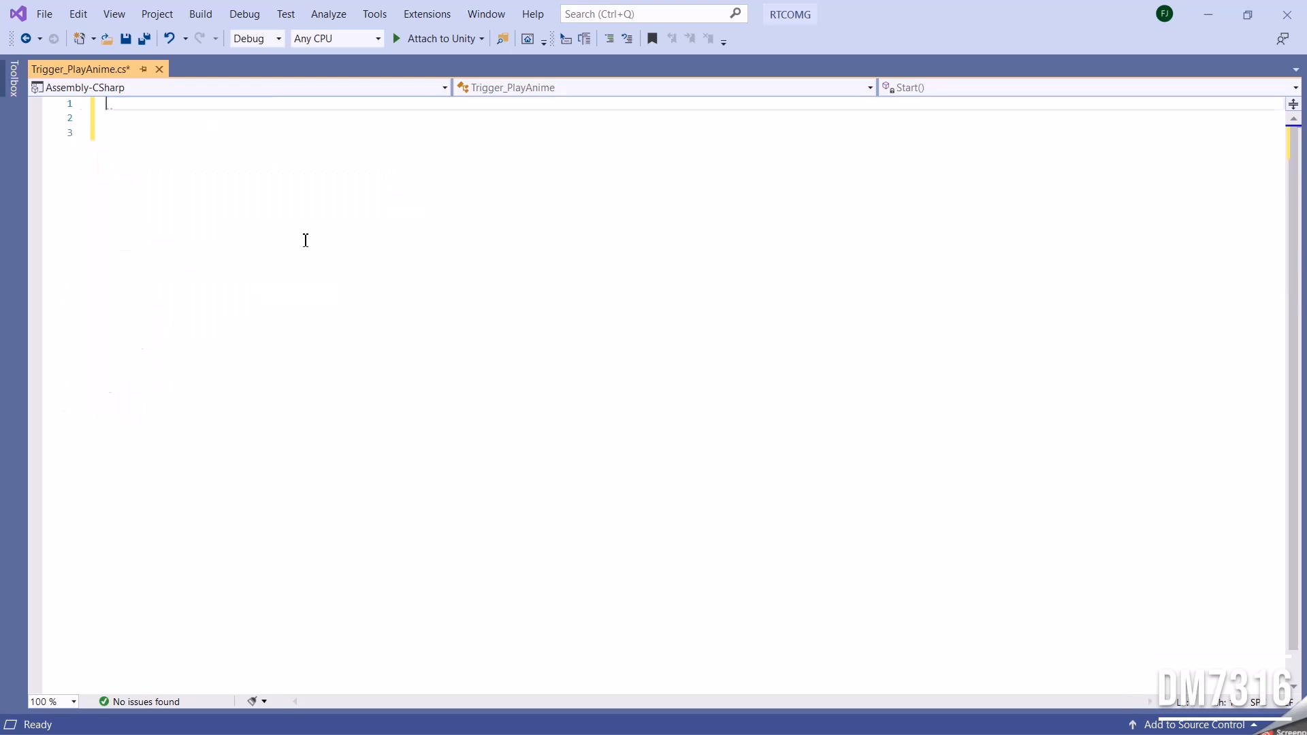
key("ctrl+v")
key("Return")
left_click(282, 611)
scroll(390, 477, "up", 1)
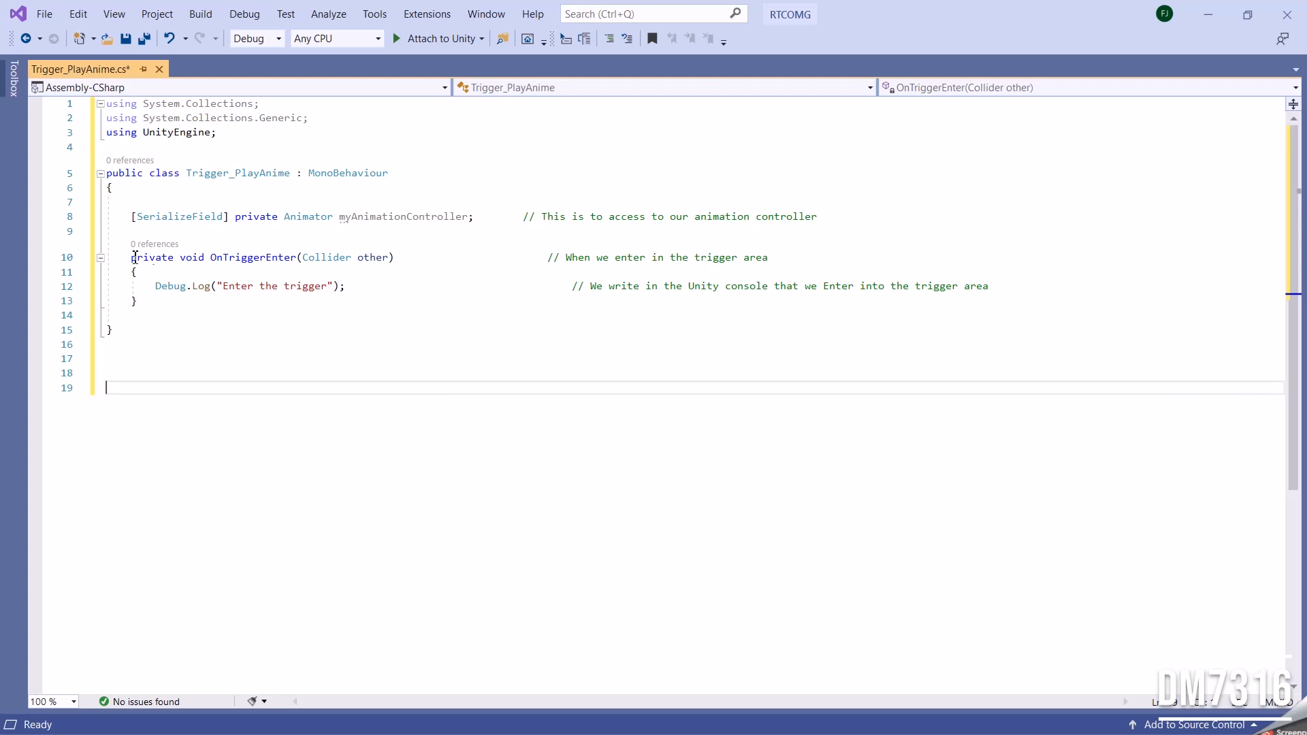
Check the pasted class declaration, save the Trigger_PlayAnime script and switch back to Unity.
mouse_move(304, 257)
mouse_move(342, 172)
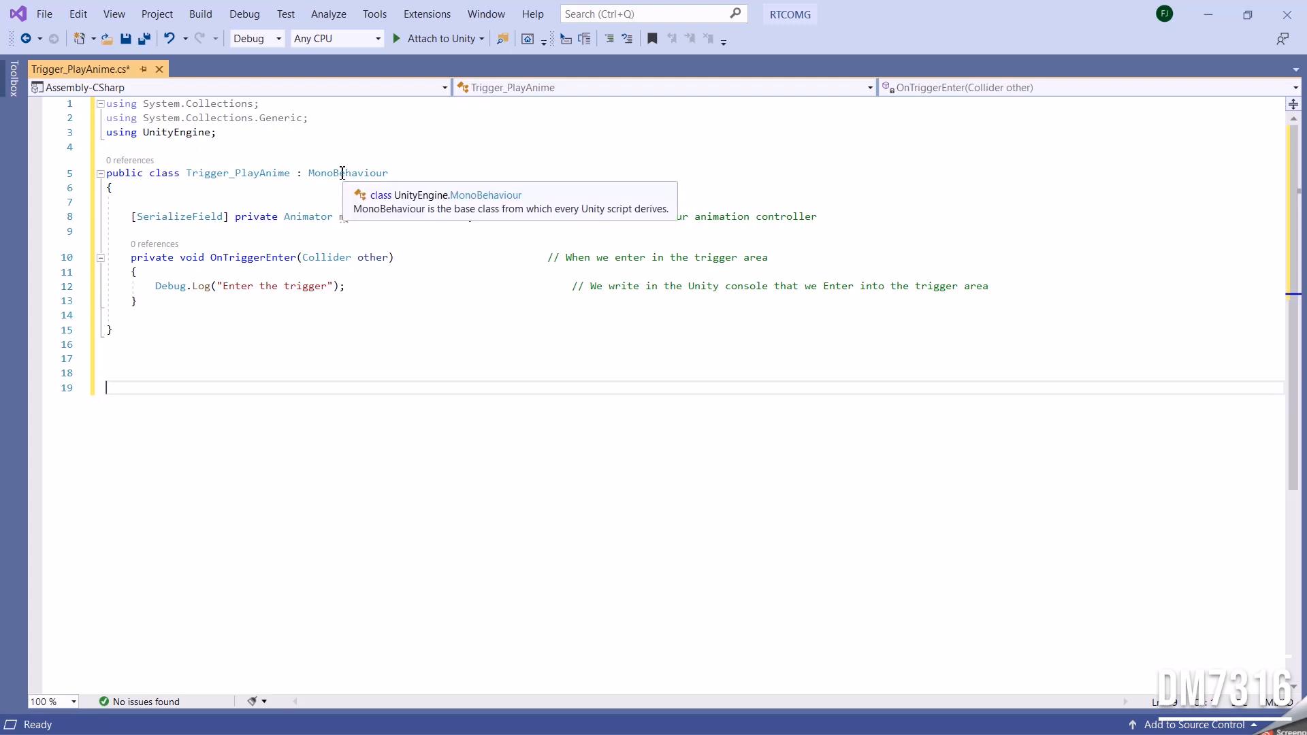
left_click(290, 173)
mouse_move(290, 173)
left_mouse_down()
mouse_move(185, 173)
mouse_move(294, 173)
left_mouse_up()
left_click(204, 186)
left_click(325, 192)
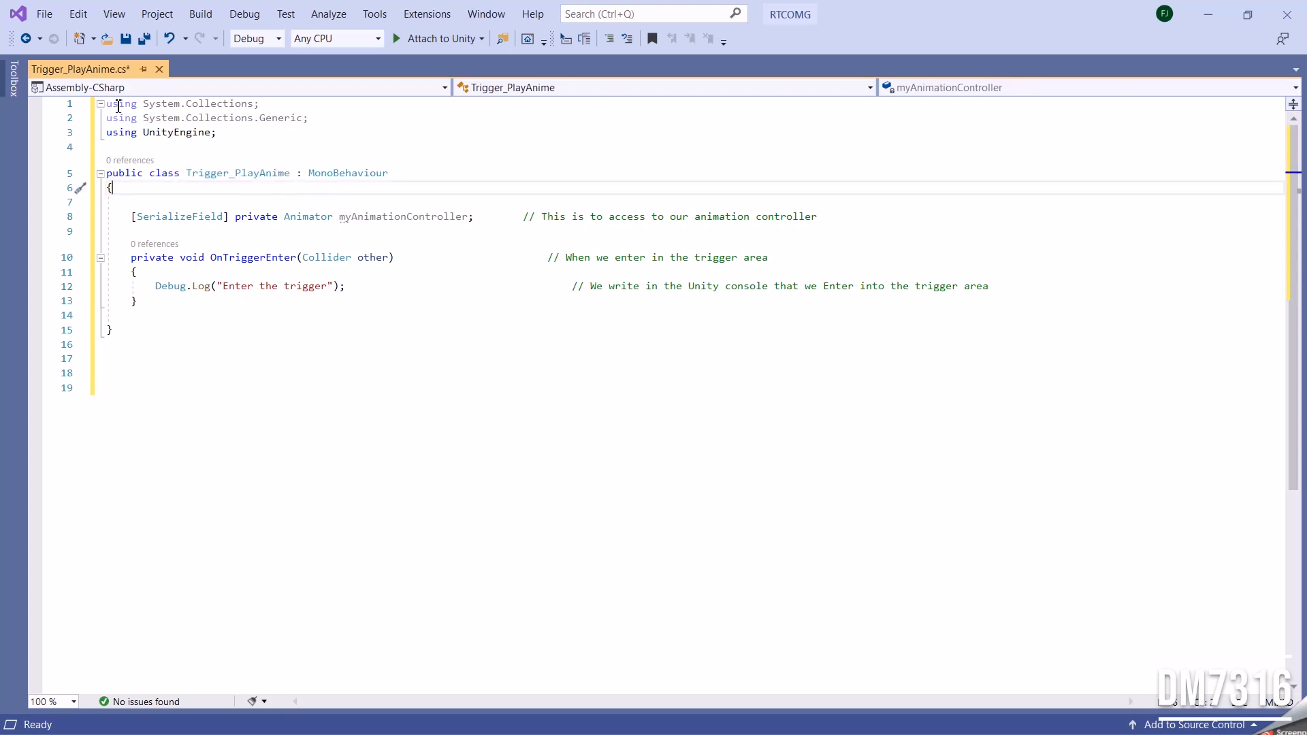
left_click(518, 396)
key("ctrl+s")
key("alt+Tab")
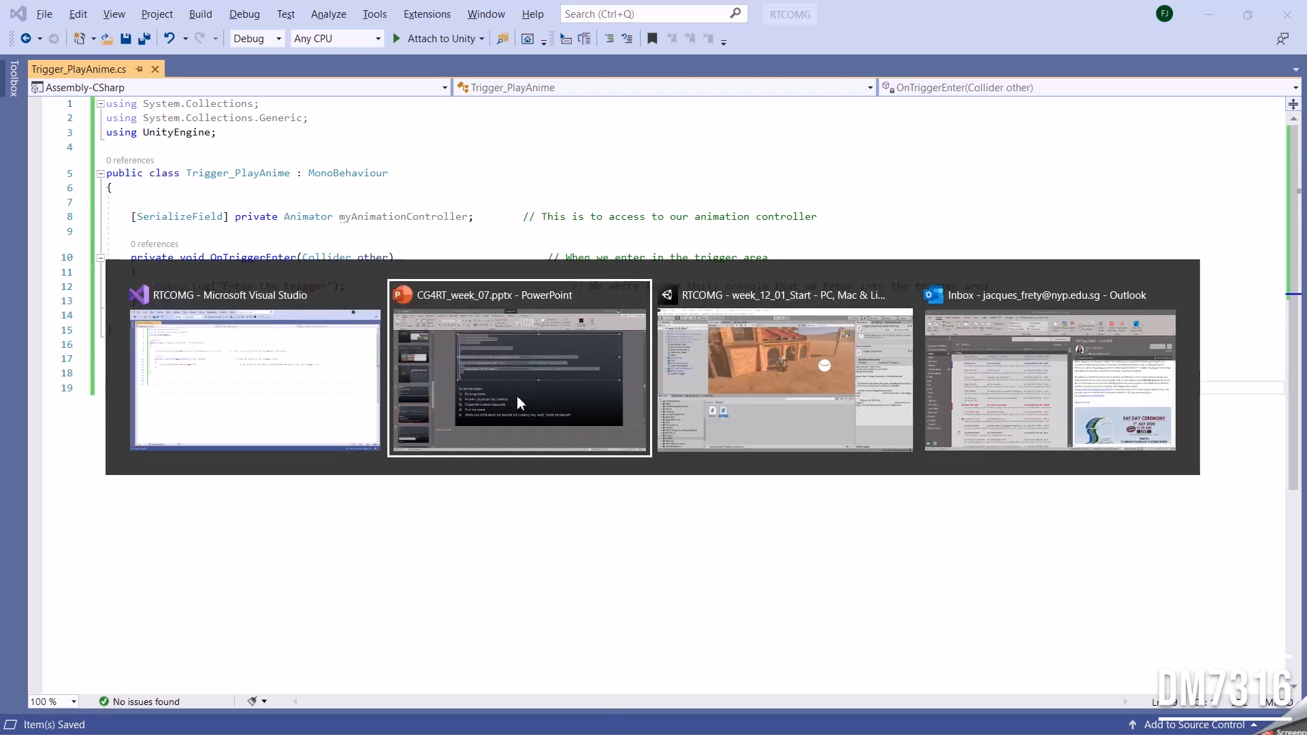
key("alt+Tab")
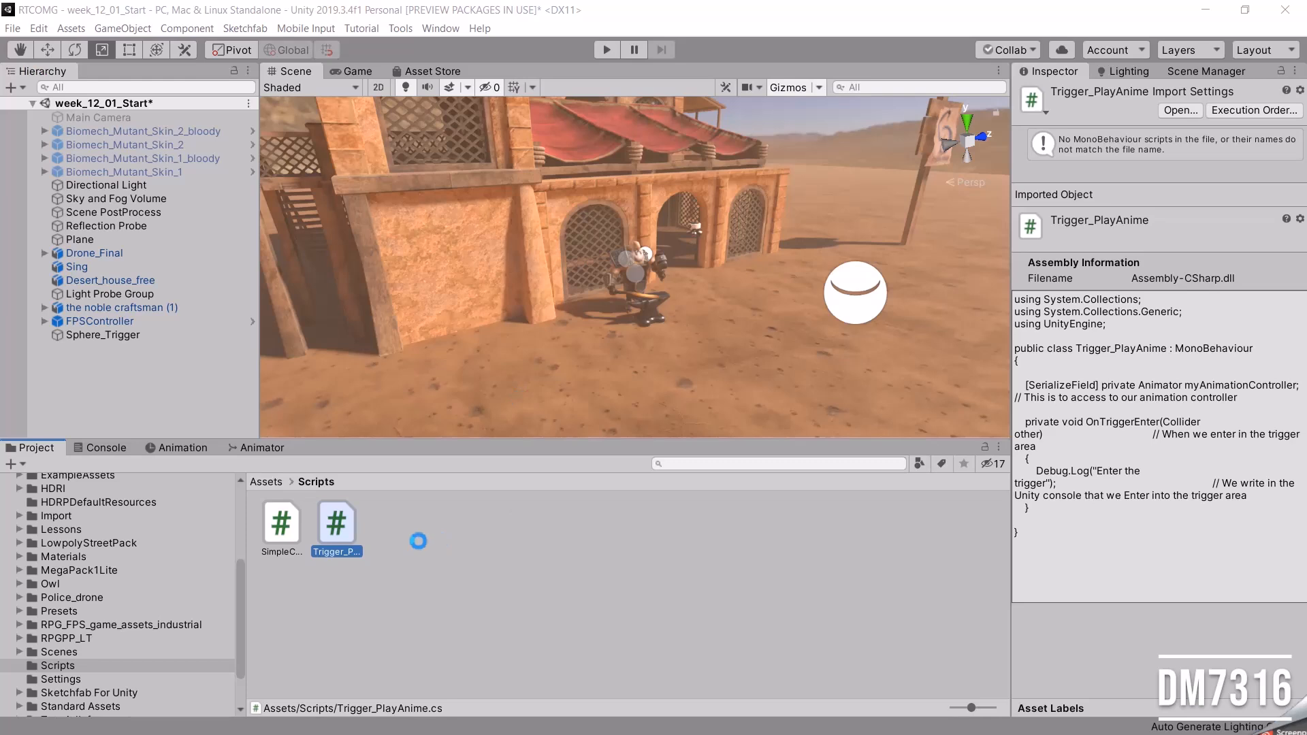
Attach the Trigger_PlayAnime script to the Sphere_Trigger object as a component.
left_click(105, 447)
left_click(102, 334)
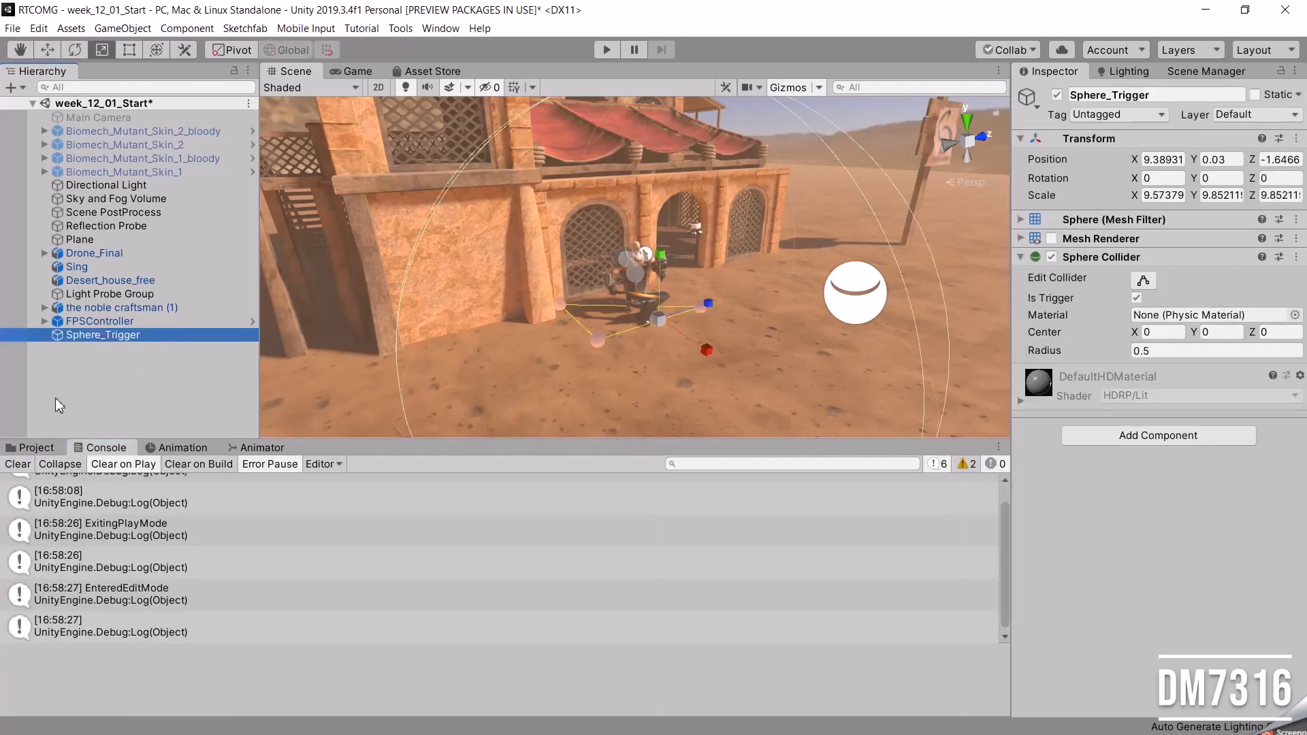
left_click(38, 448)
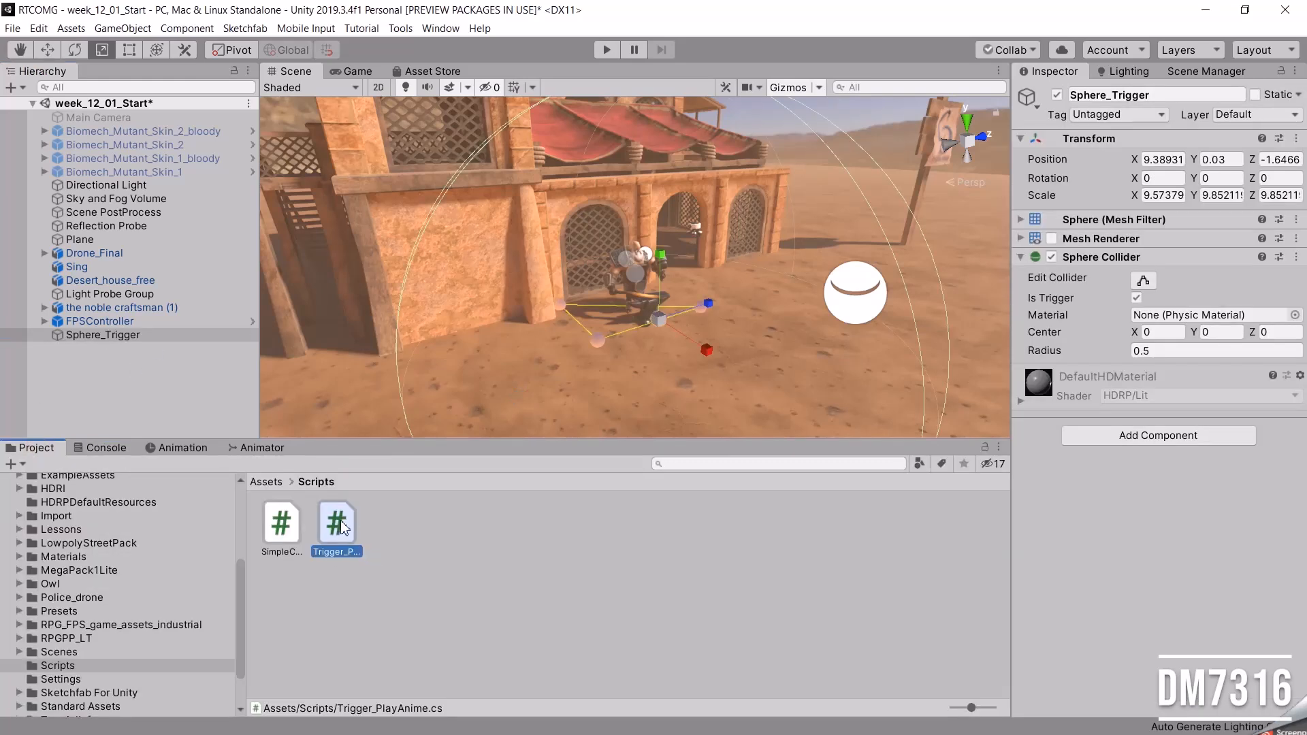
left_click(103, 323)
left_click(105, 336)
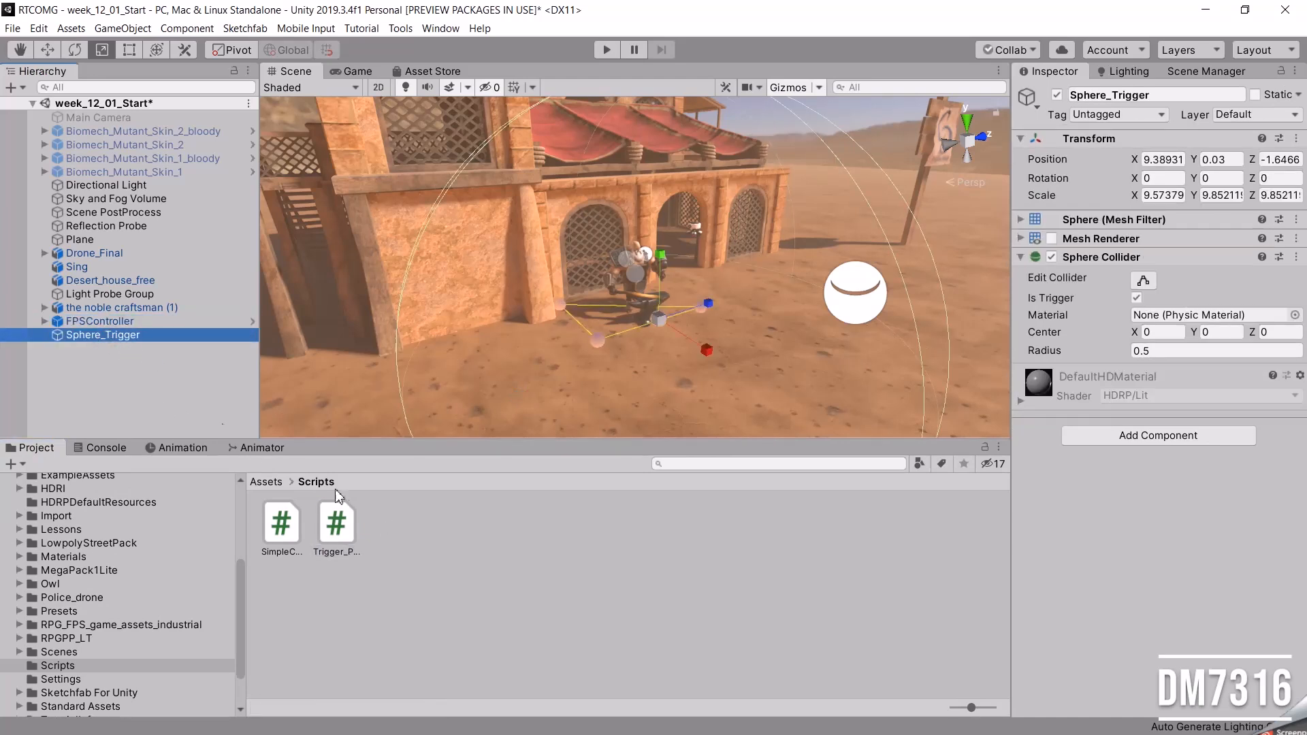
left_click_drag(338, 525, 1057, 554)
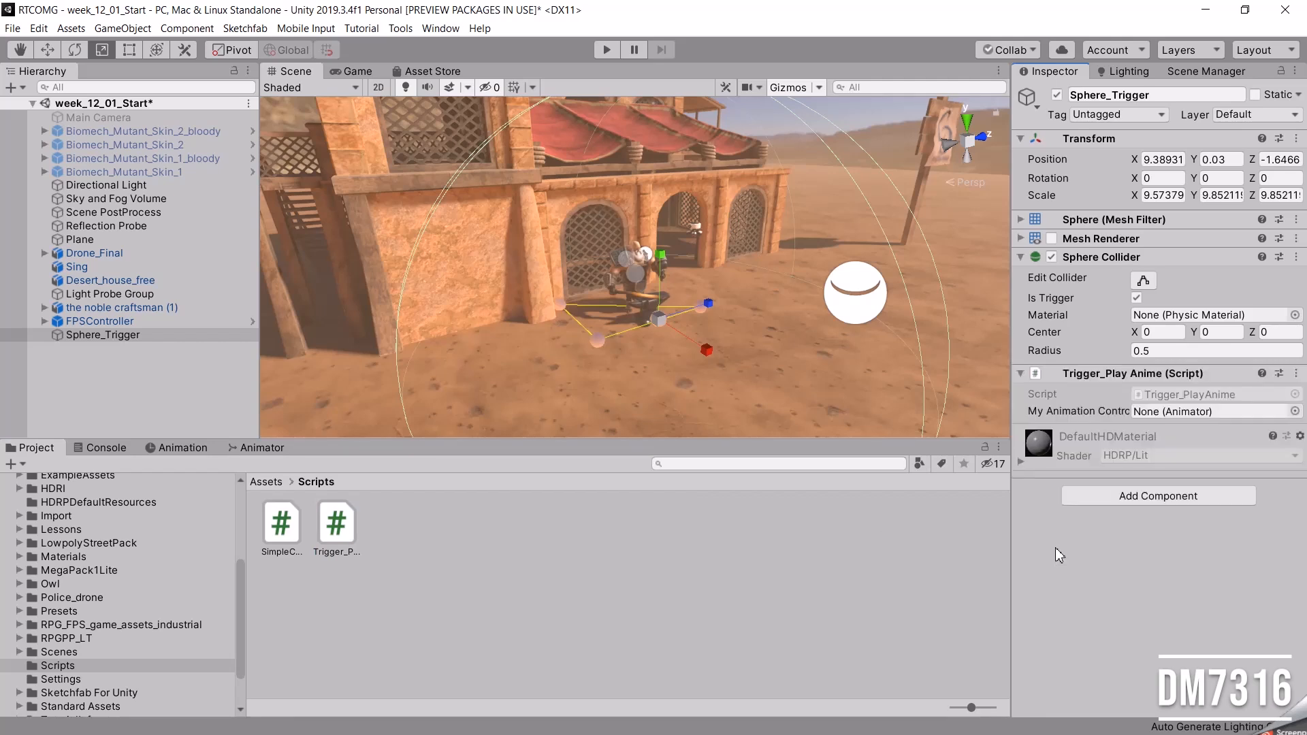
Play-test the scene with the Console shown, walking in and out of the sphere trigger to check its log messages.
left_click(607, 49)
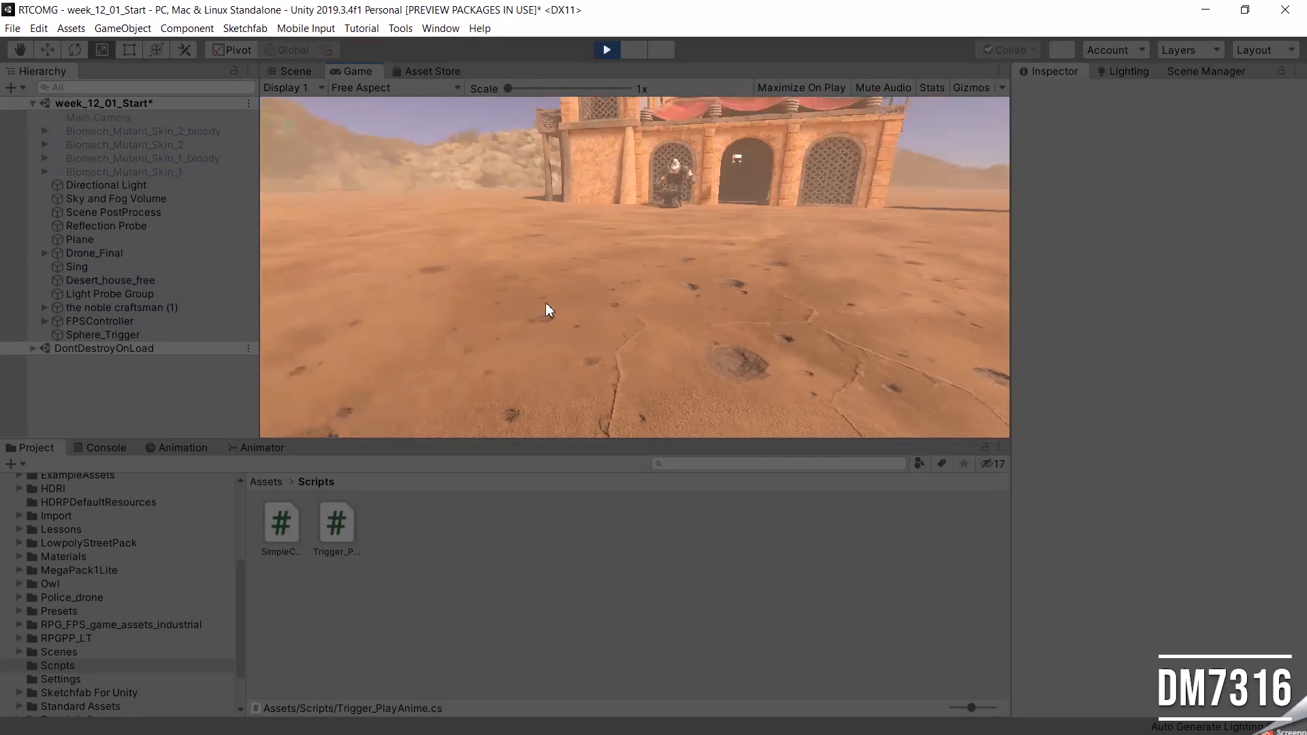
left_click(107, 448)
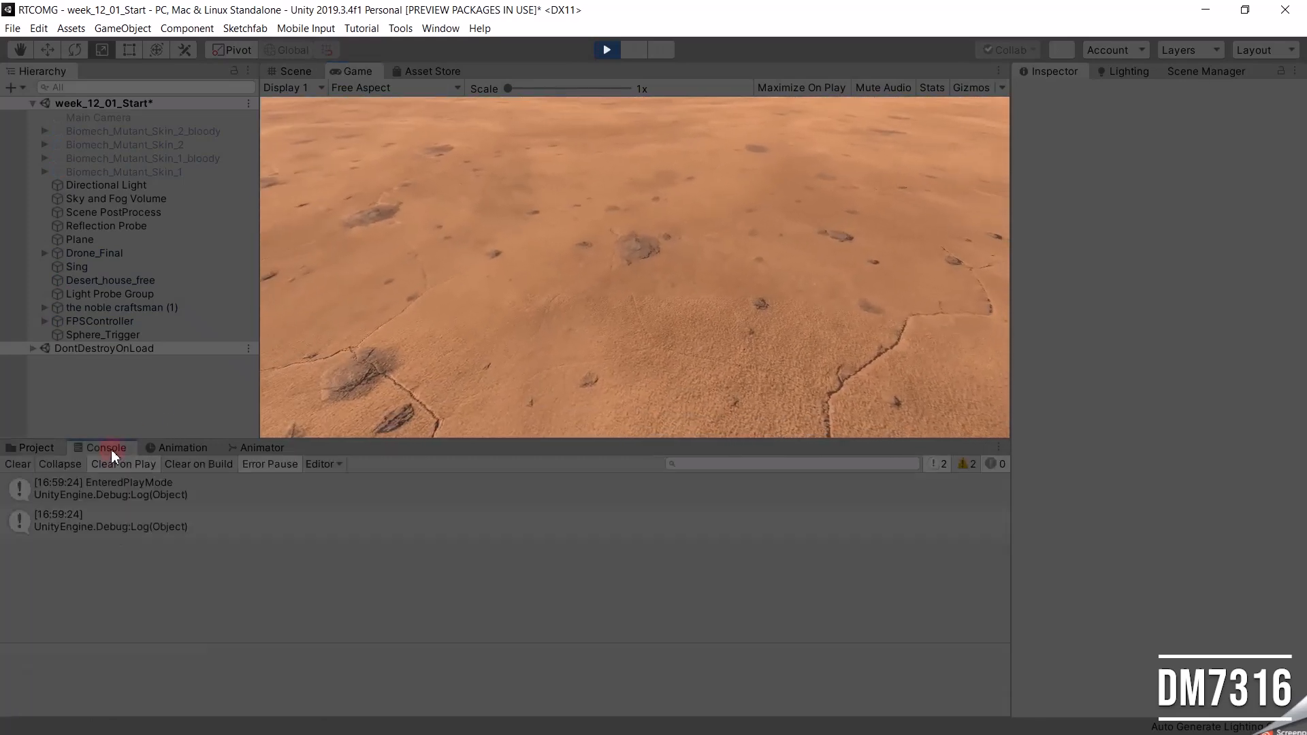
left_click(552, 307)
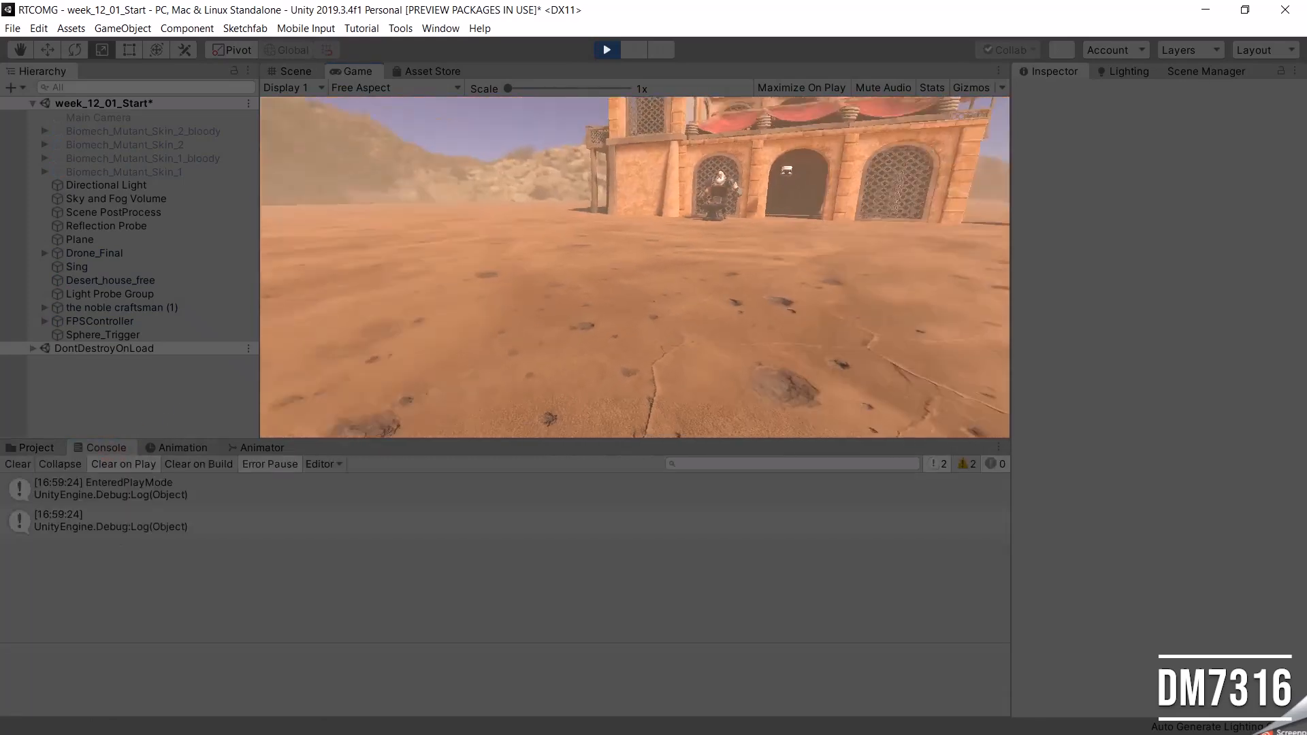
key("w")
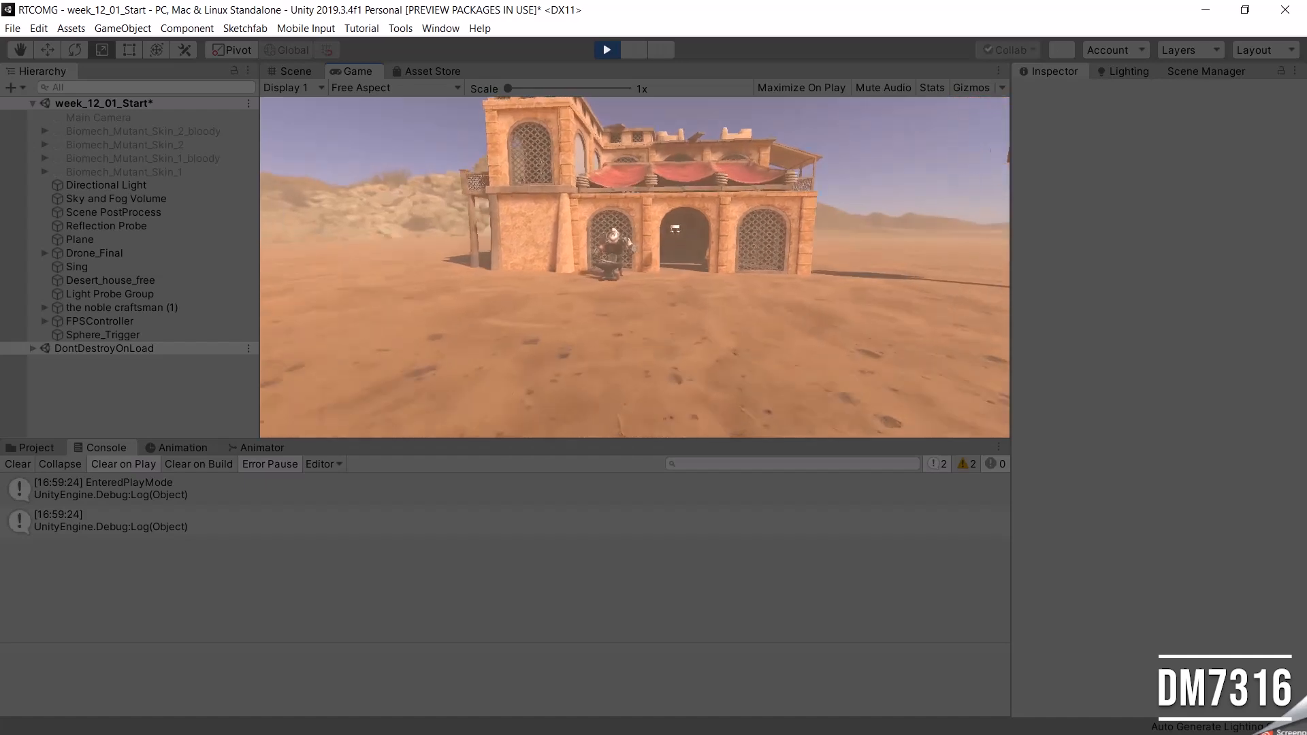
key("w")
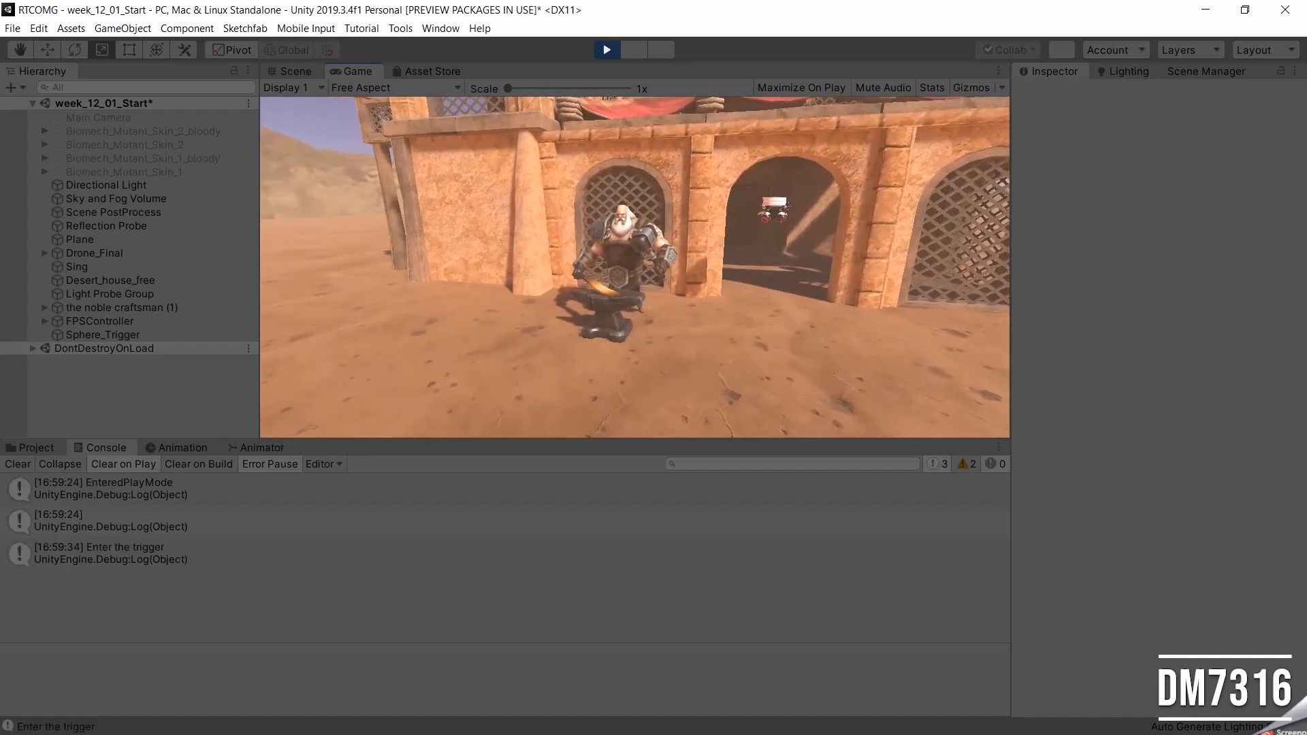
key("Escape")
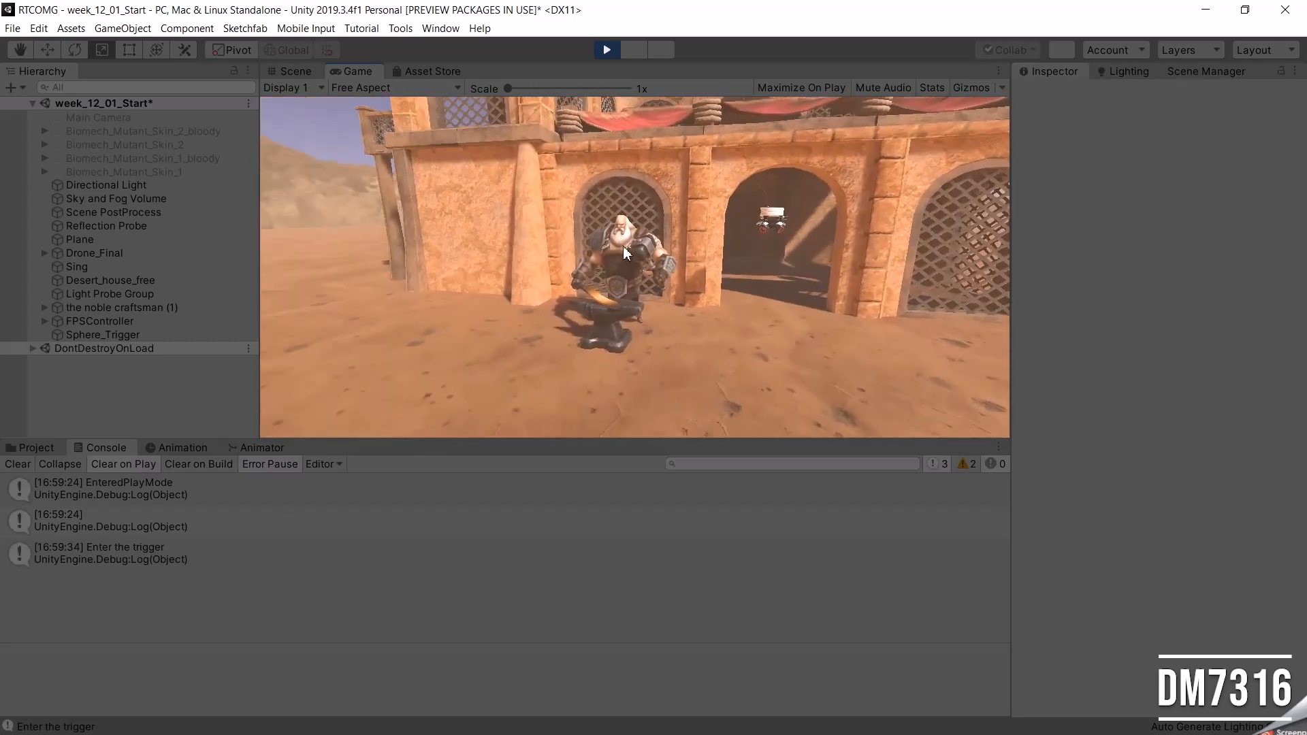
key("s")
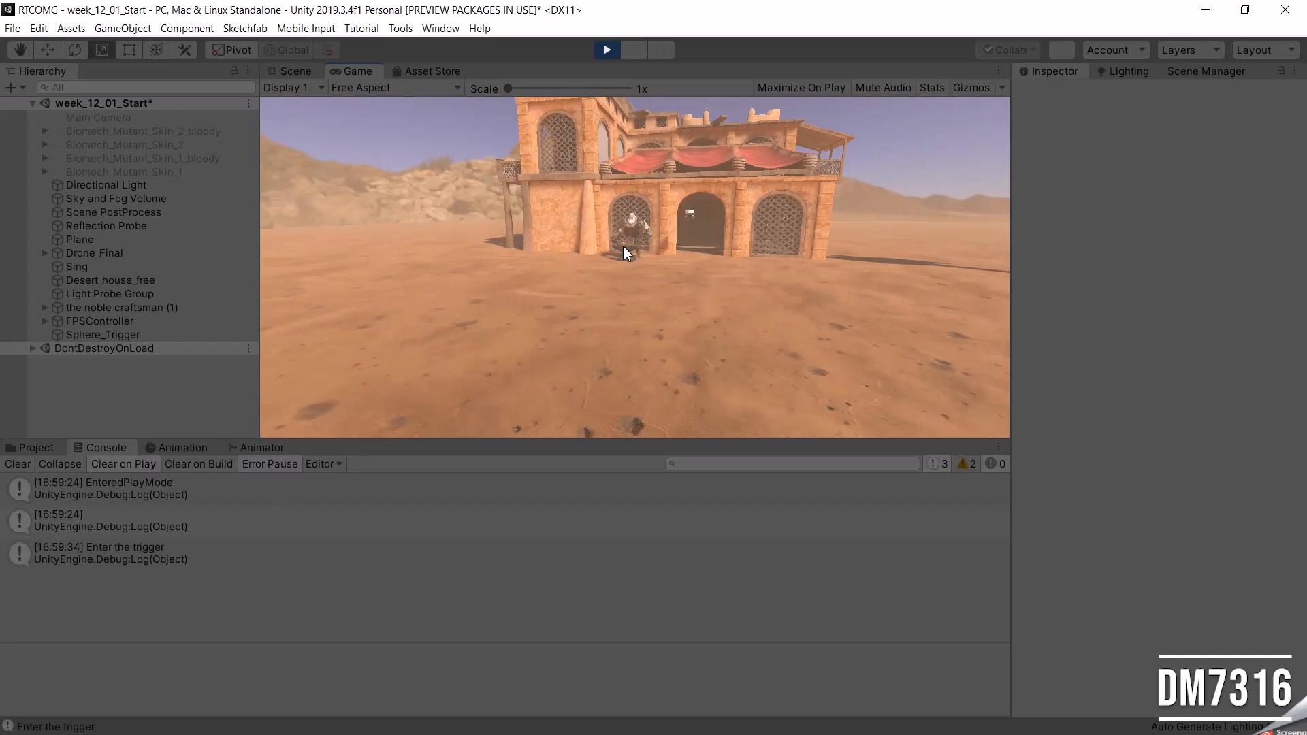
key("w")
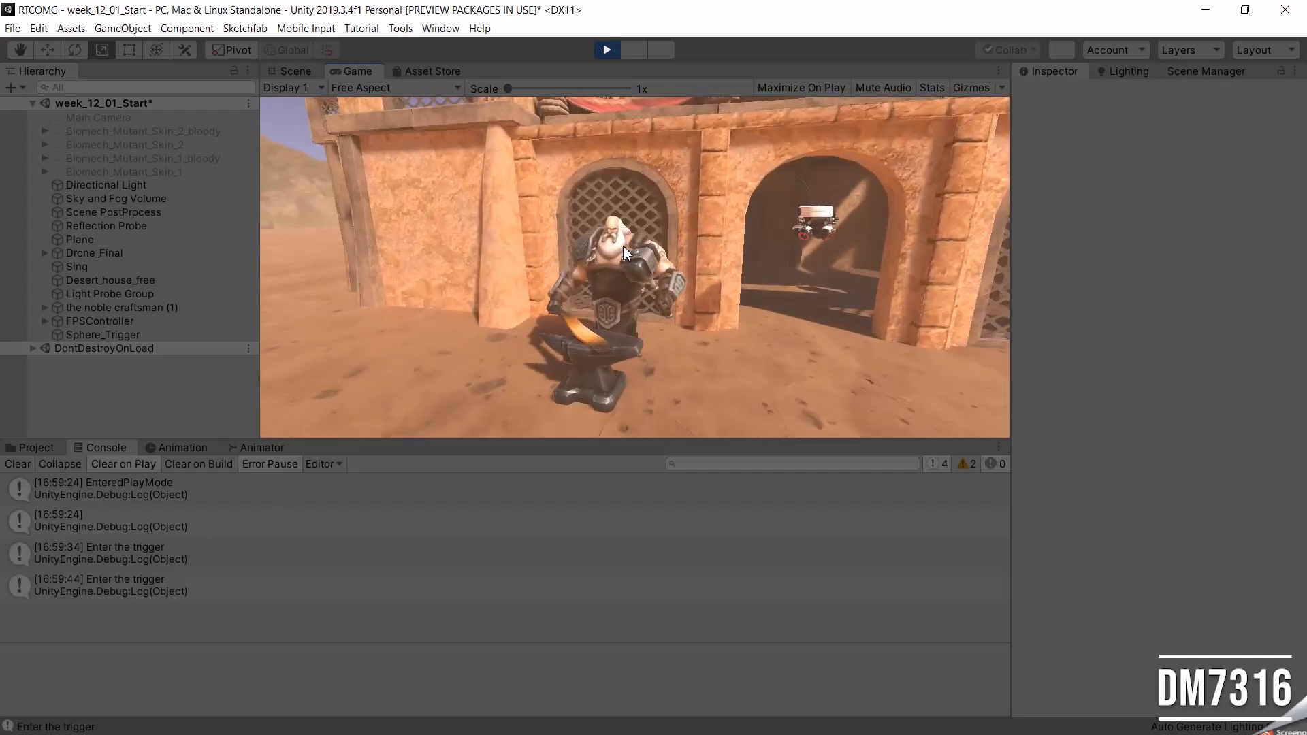
key("s")
key("w")
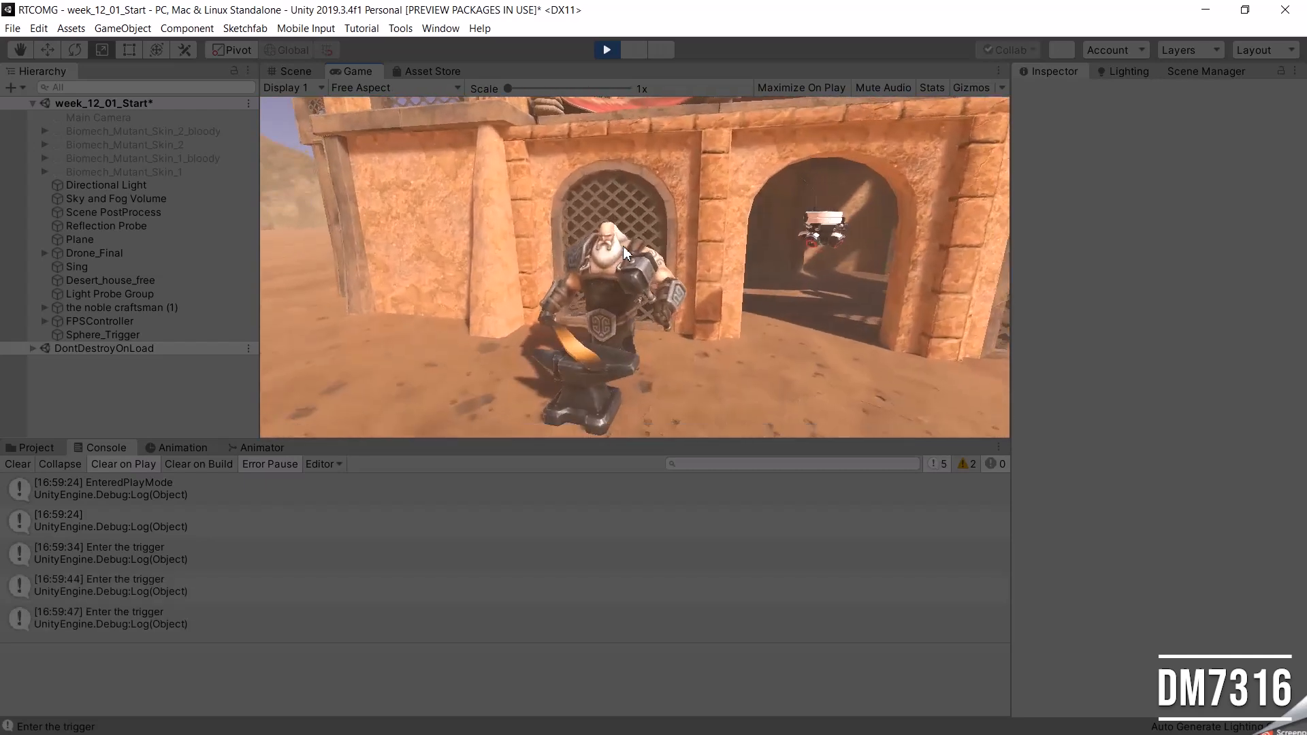
Walk out of and back into the sphere trigger once more, back away and stop the play test.
key("s")
key("w")
key("s")
left_click(606, 49)
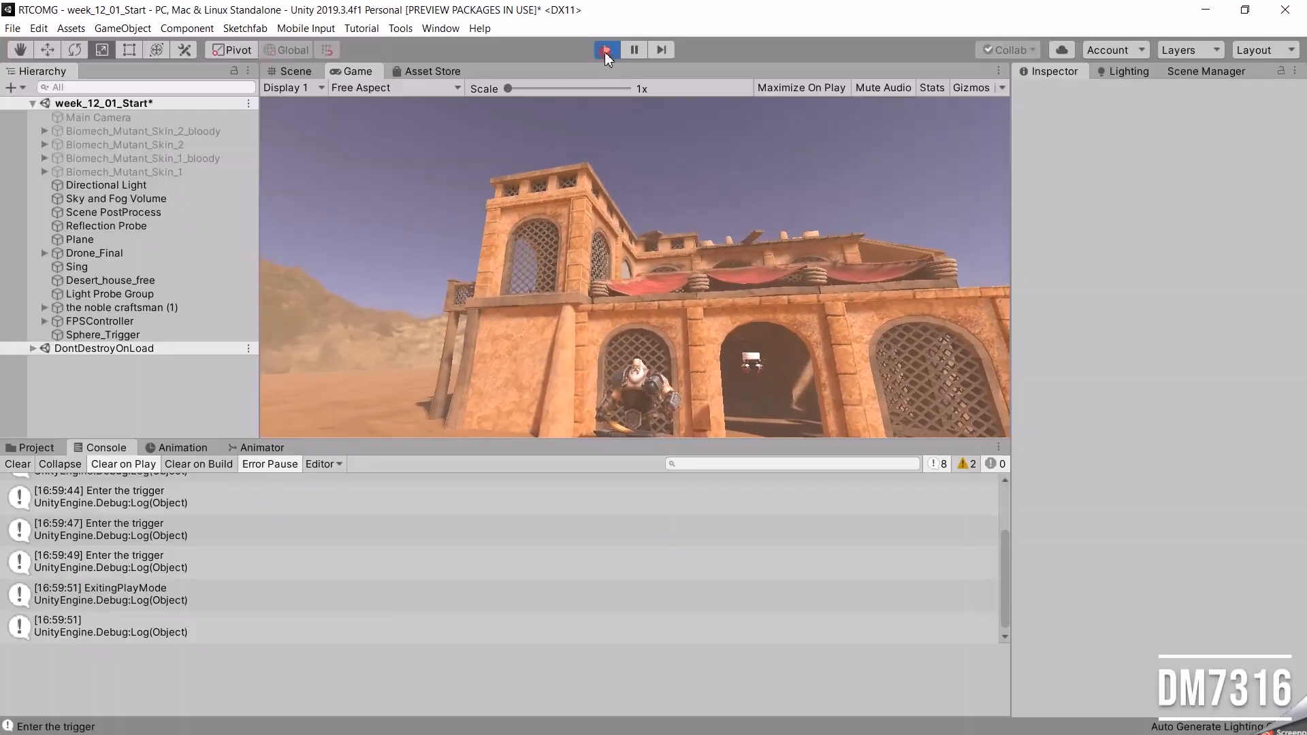
In Visual Studio, add myAnimationController.SetBool("PlayAnime", true); below the Debug.Log line in OnTriggerEnter, save the script and return to Unity.
key("alt+Tab")
key("Tab")
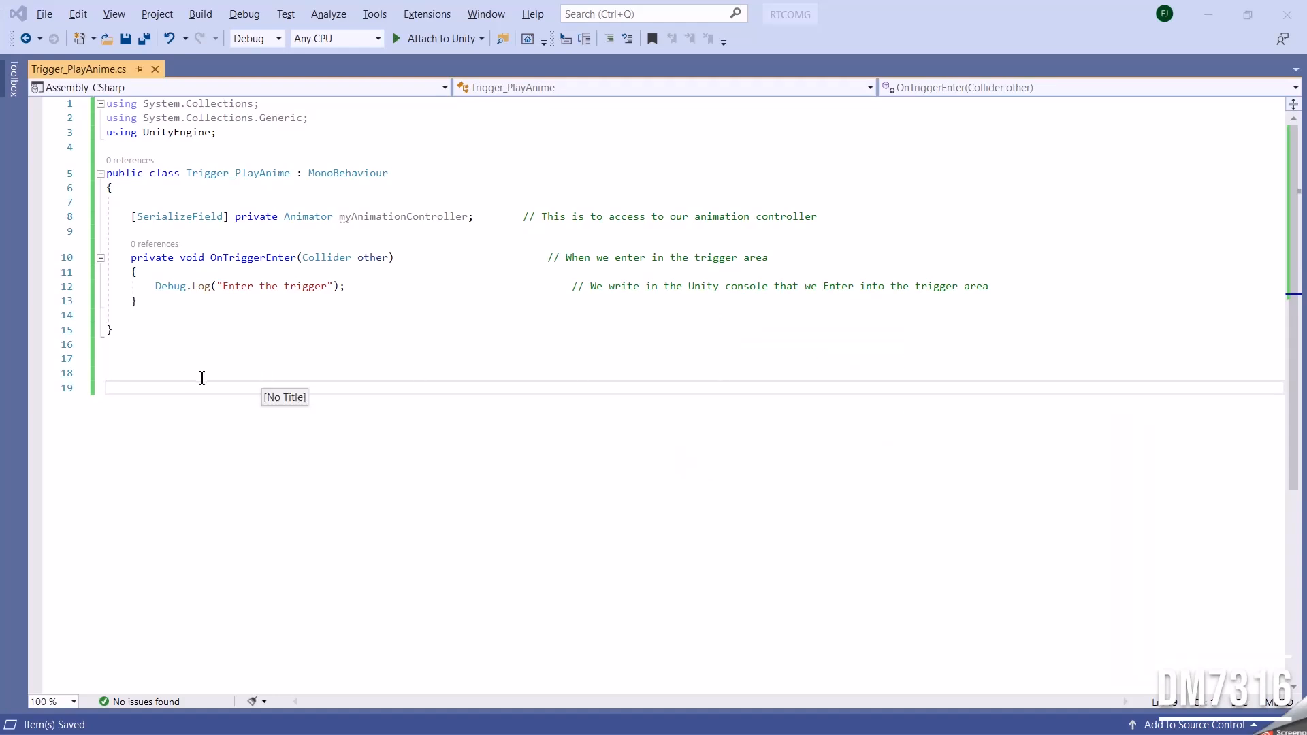
left_click(1015, 284)
key("Return")
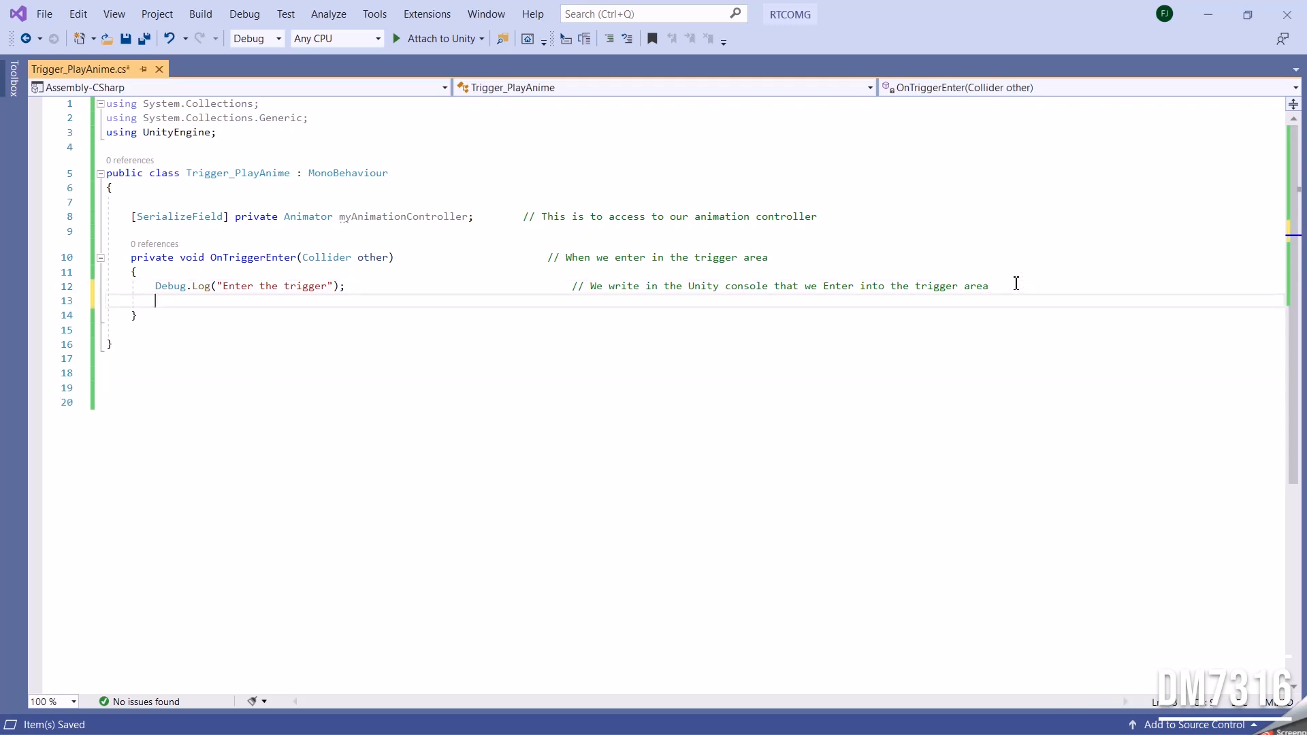
type("myAnimationController.SetBool(\"PlayAnime\", true);           // We set the Boolean to true = ON")
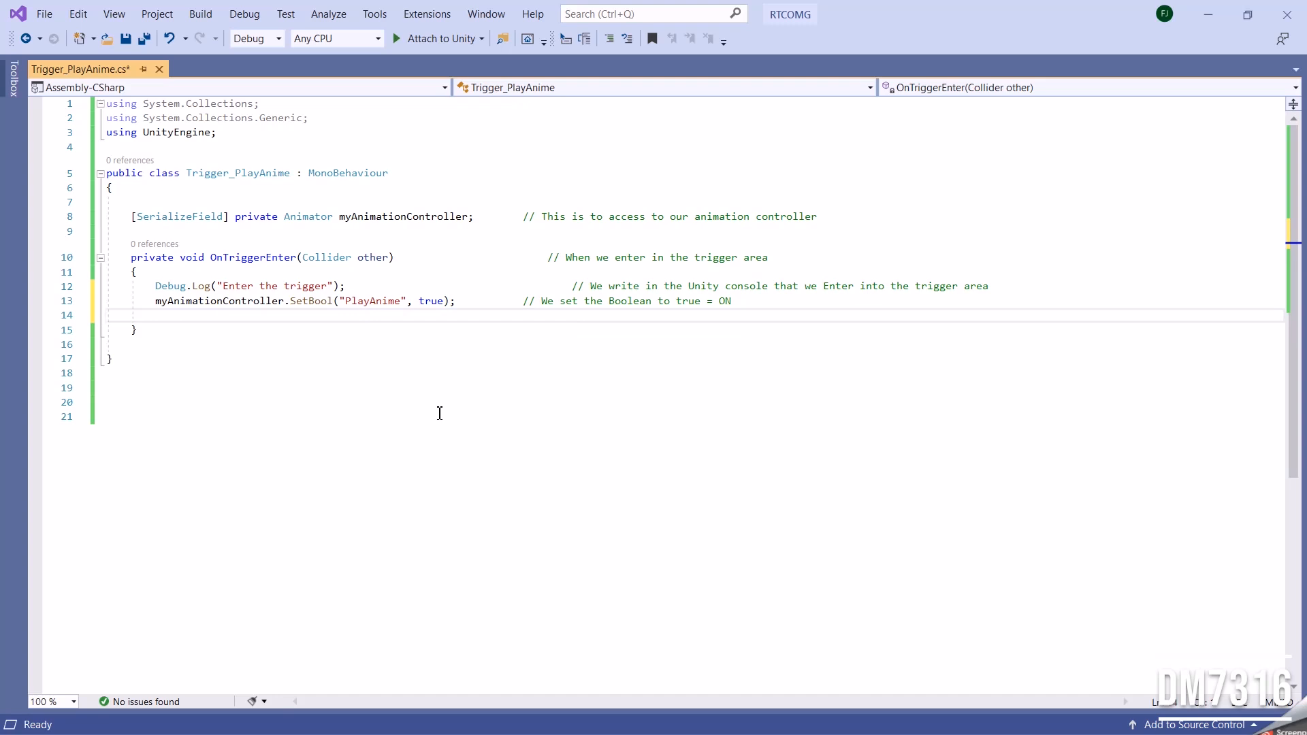
key("ctrl+s")
key("alt+Tab")
key("alt+Tab")
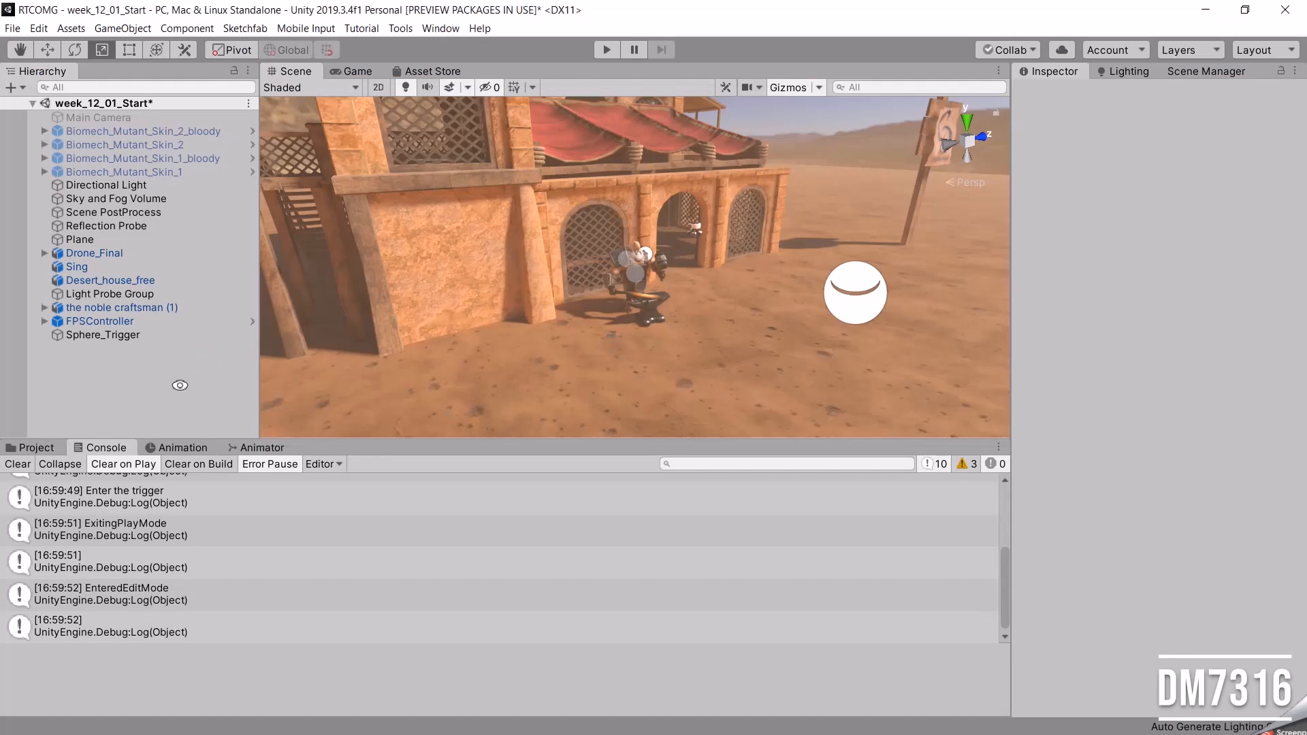
Assign the noble craftsman (1) from the scene as My Animation Controller in Sphere_Trigger's Trigger_PlayAnime script component.
left_click(109, 335)
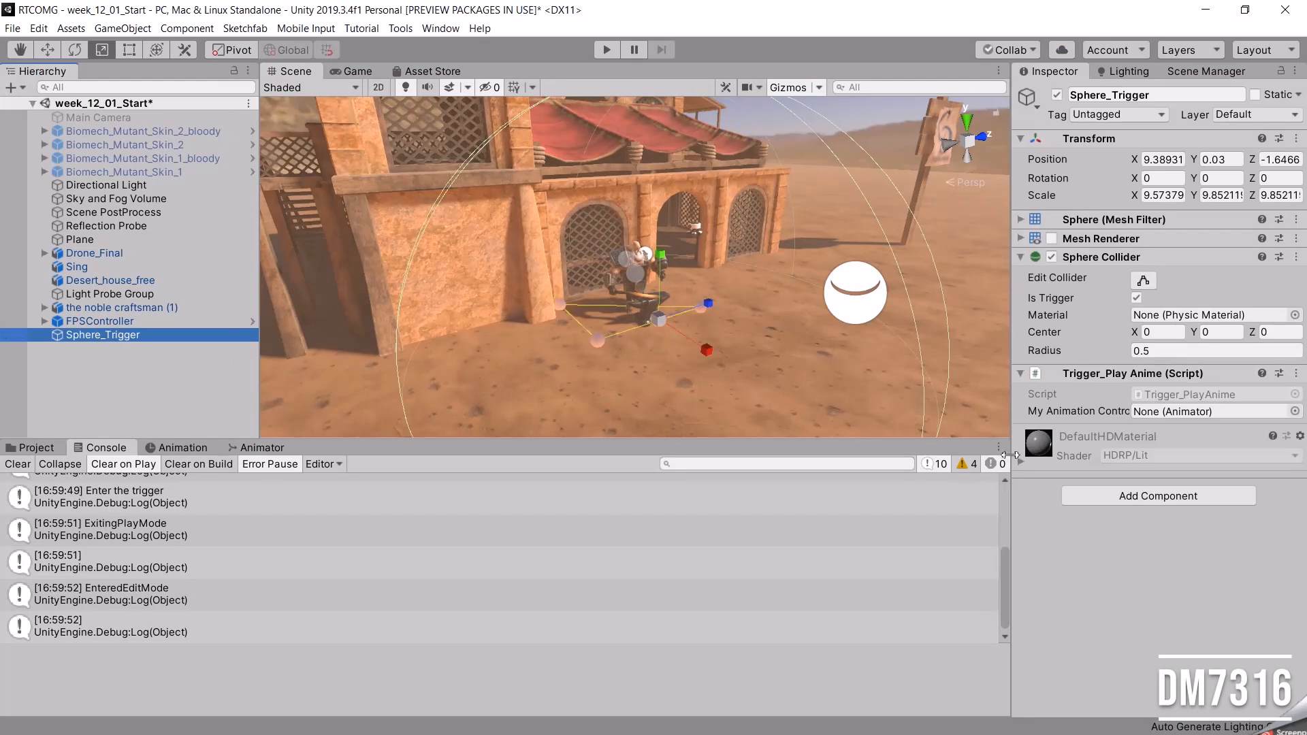
left_click(99, 322)
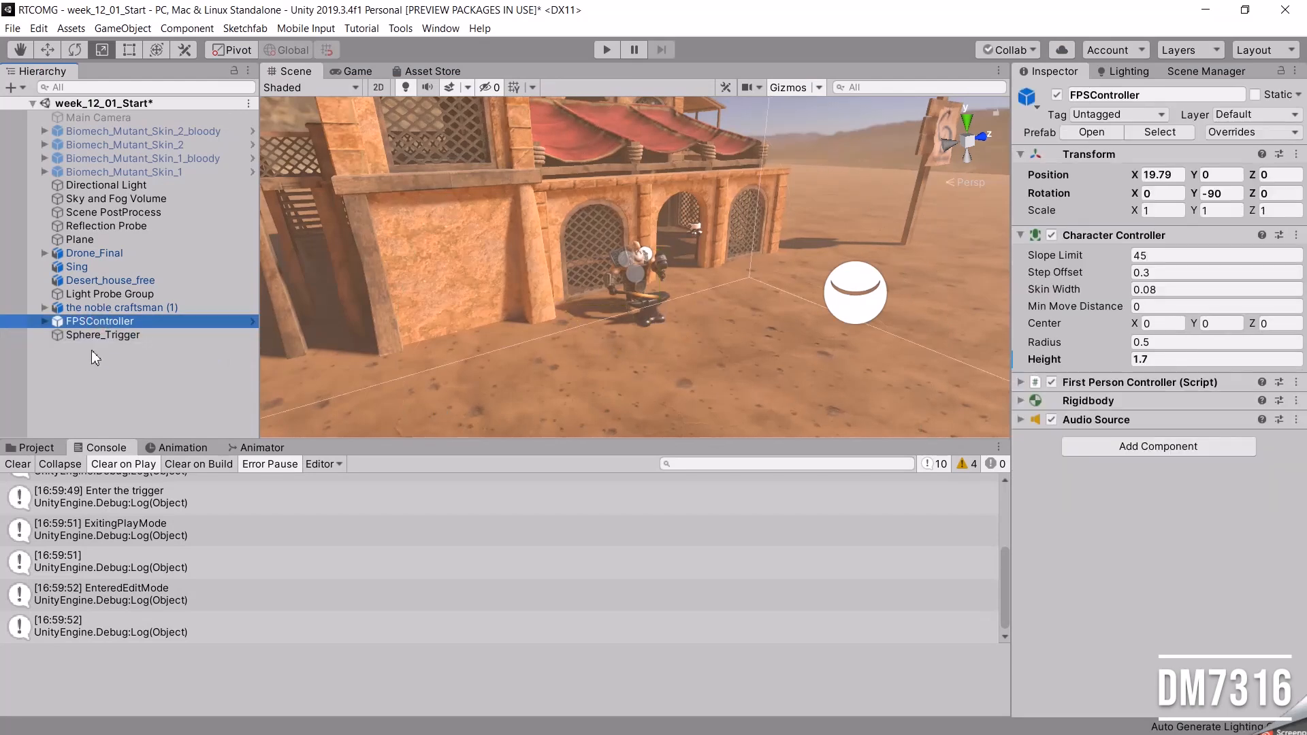
left_click(37, 449)
left_click(335, 524)
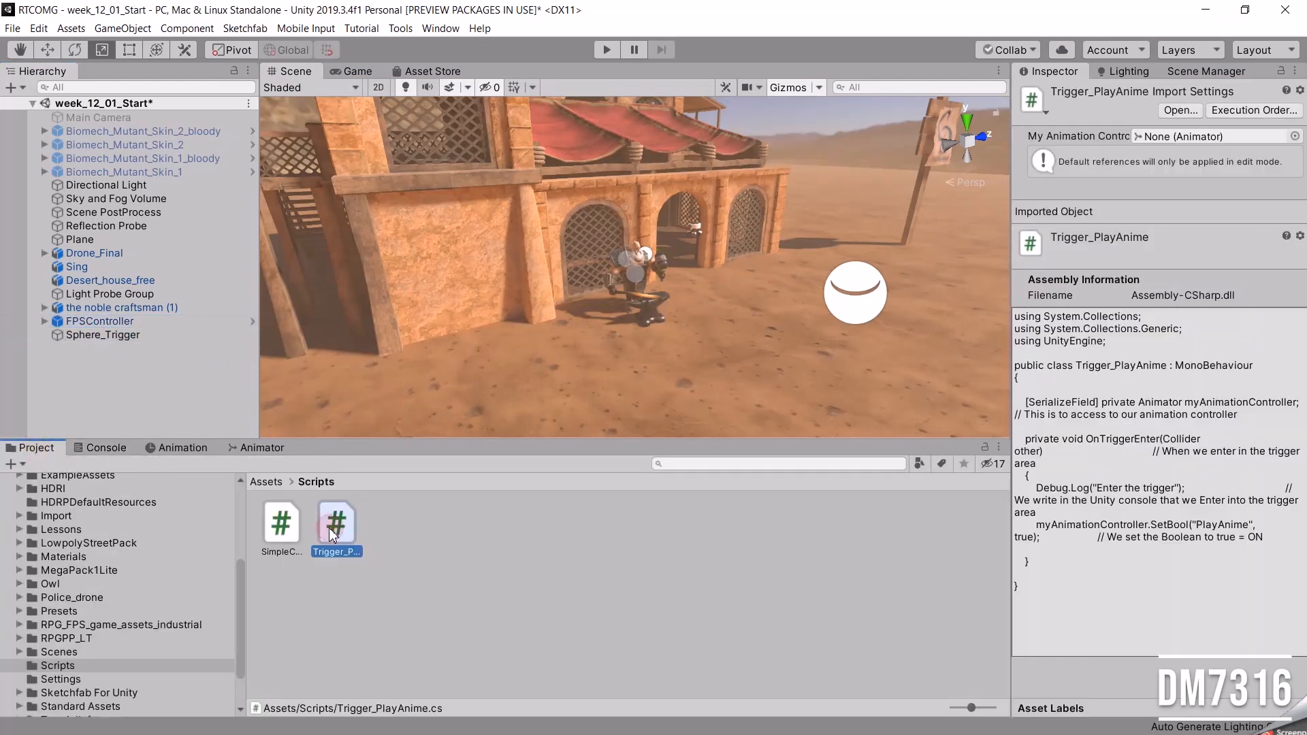
left_click(281, 524)
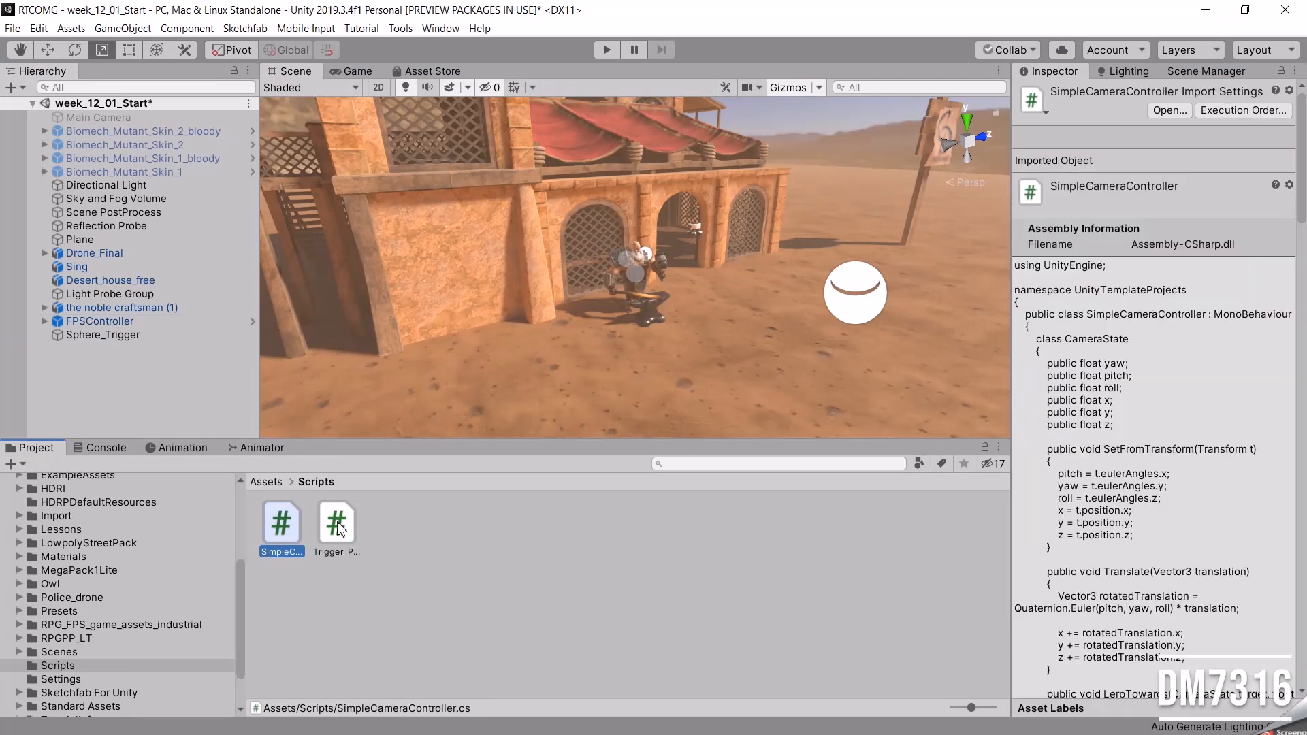
left_click(339, 527)
left_click(109, 336)
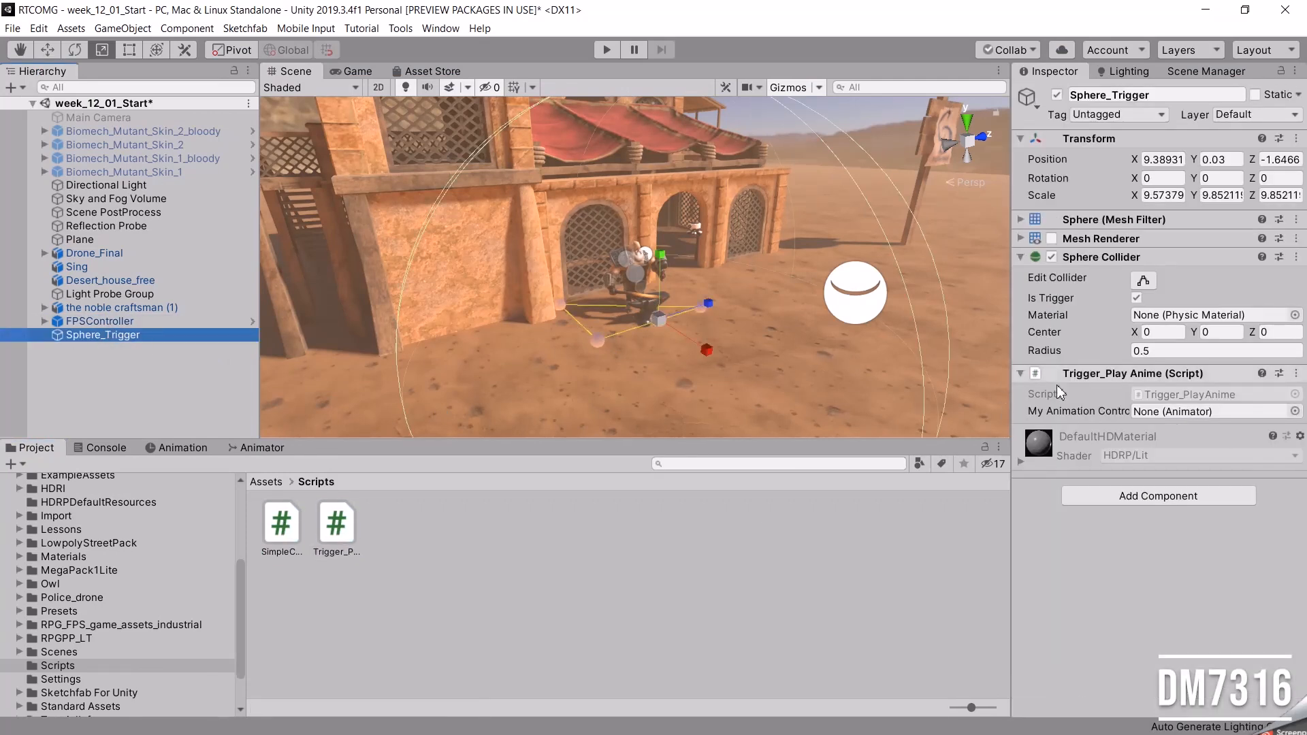
left_click_drag(1011, 419, 967, 408)
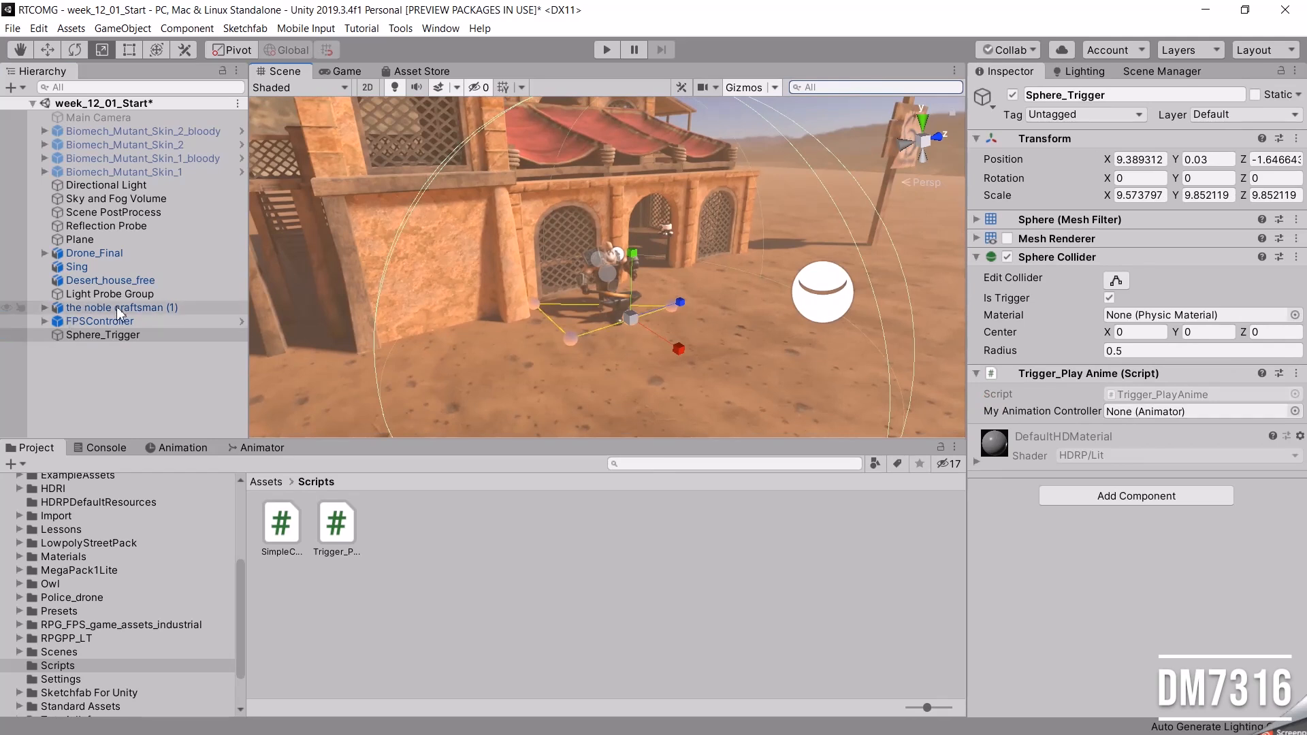
left_click_drag(95, 309, 1116, 411)
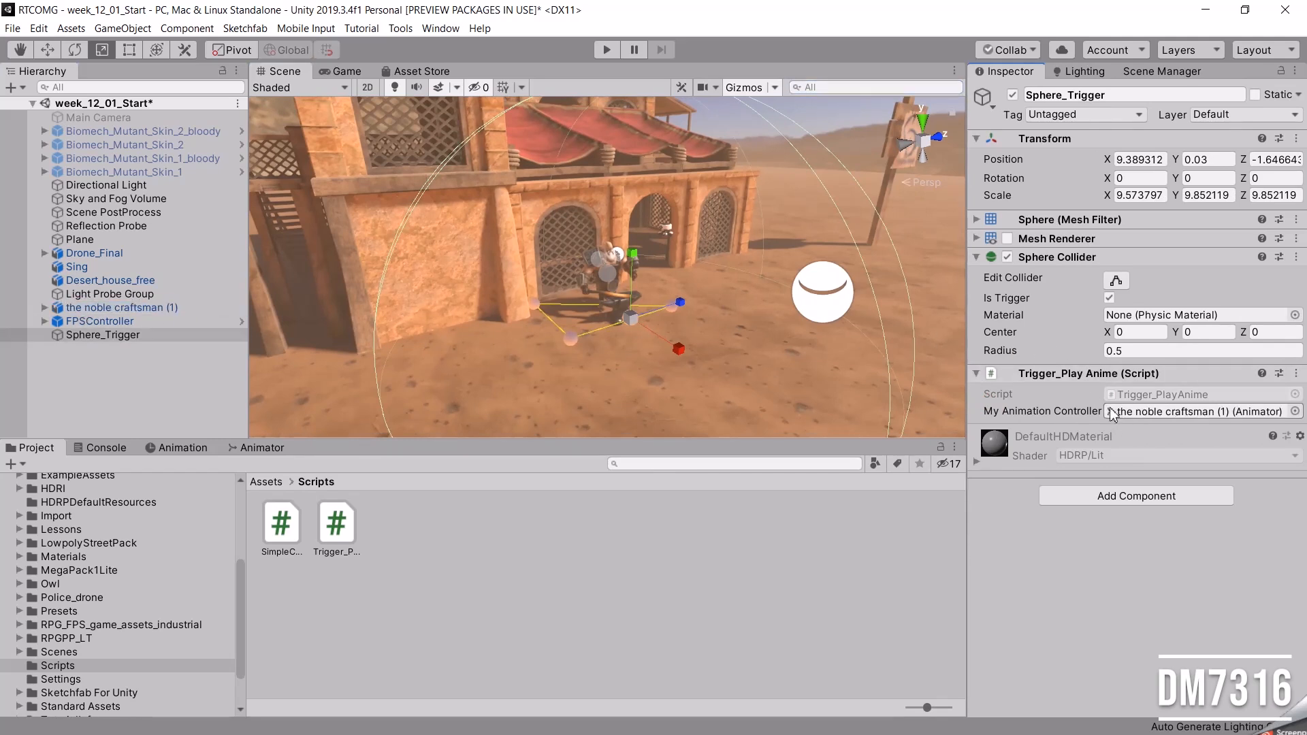
Play-test the scene with the Console shown, approaching the craftsman to check the animation trigger, and stop playing.
left_click(603, 49)
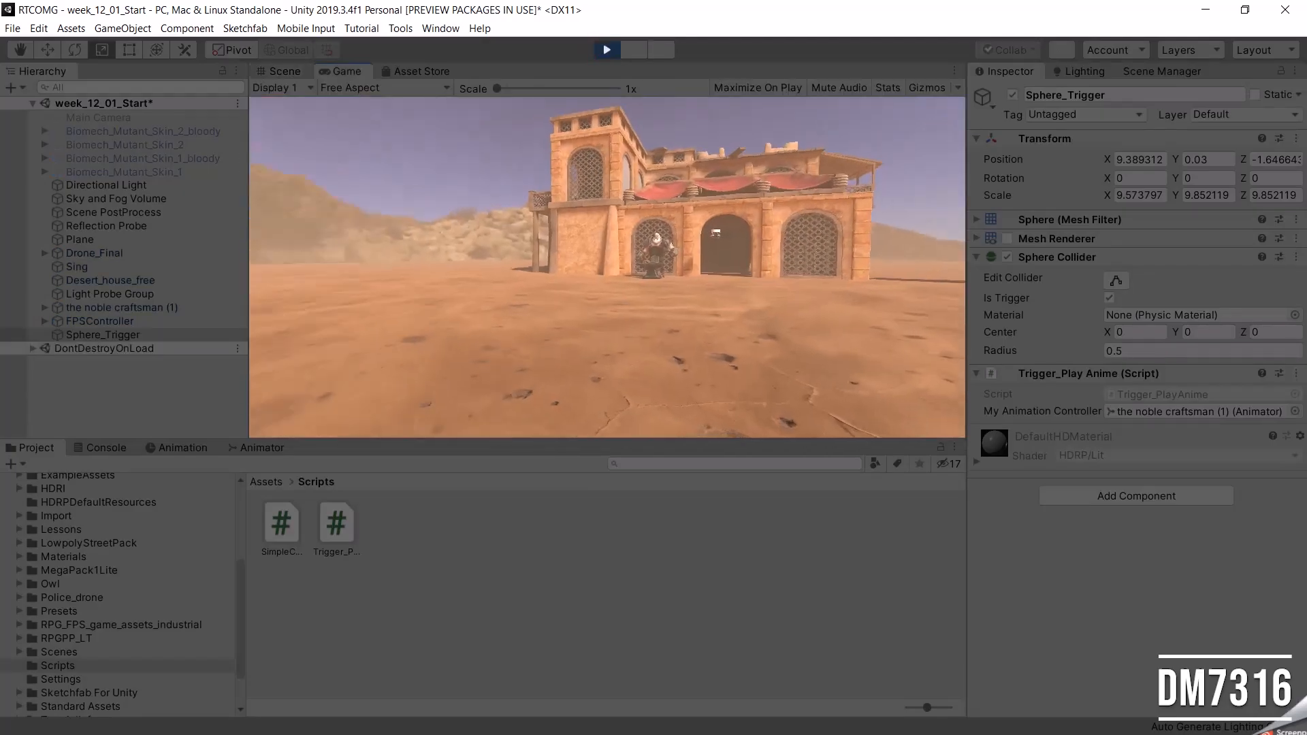
key("Escape")
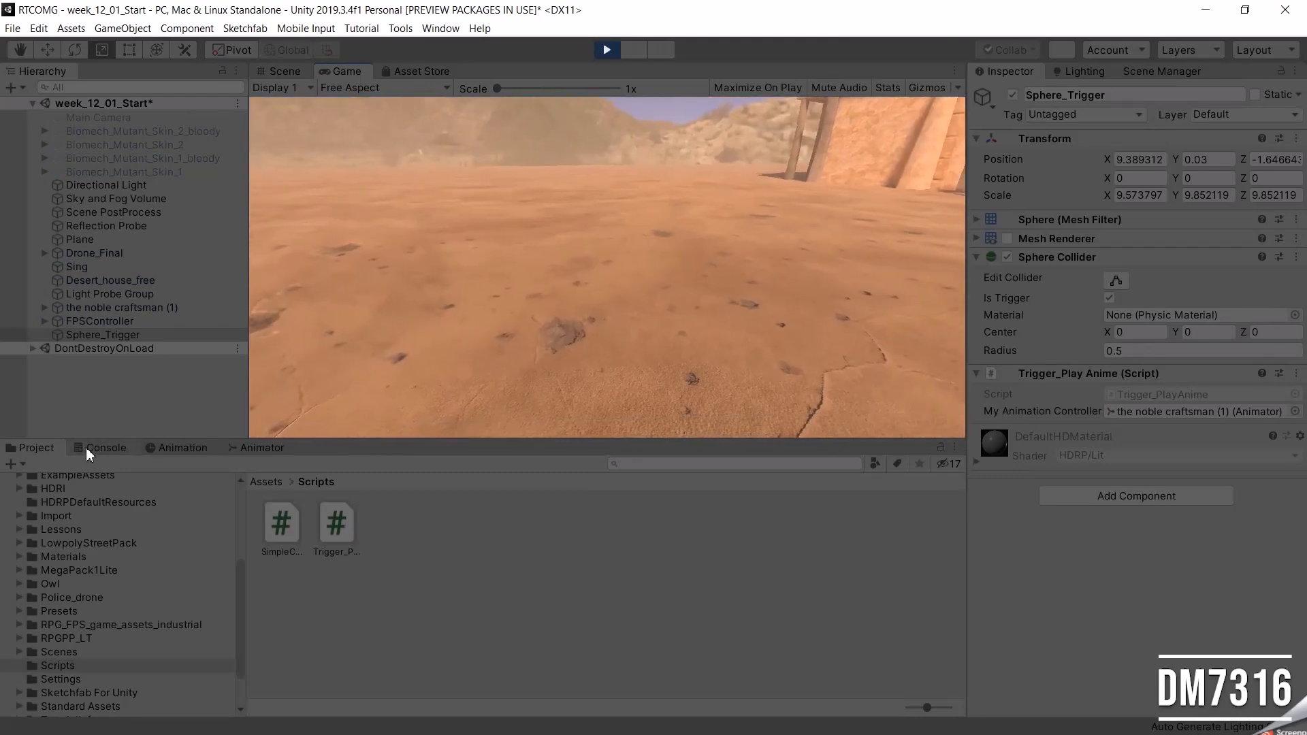
left_click(101, 448)
left_click(658, 228)
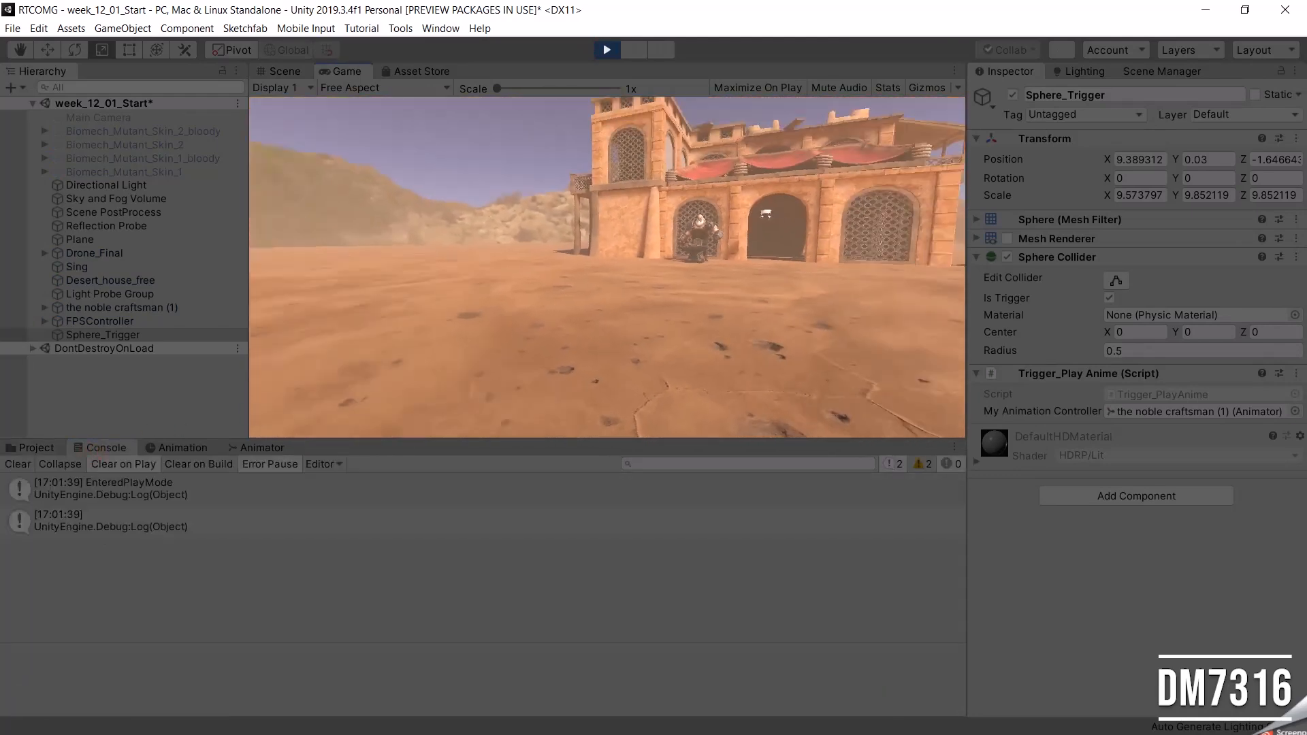
key("w")
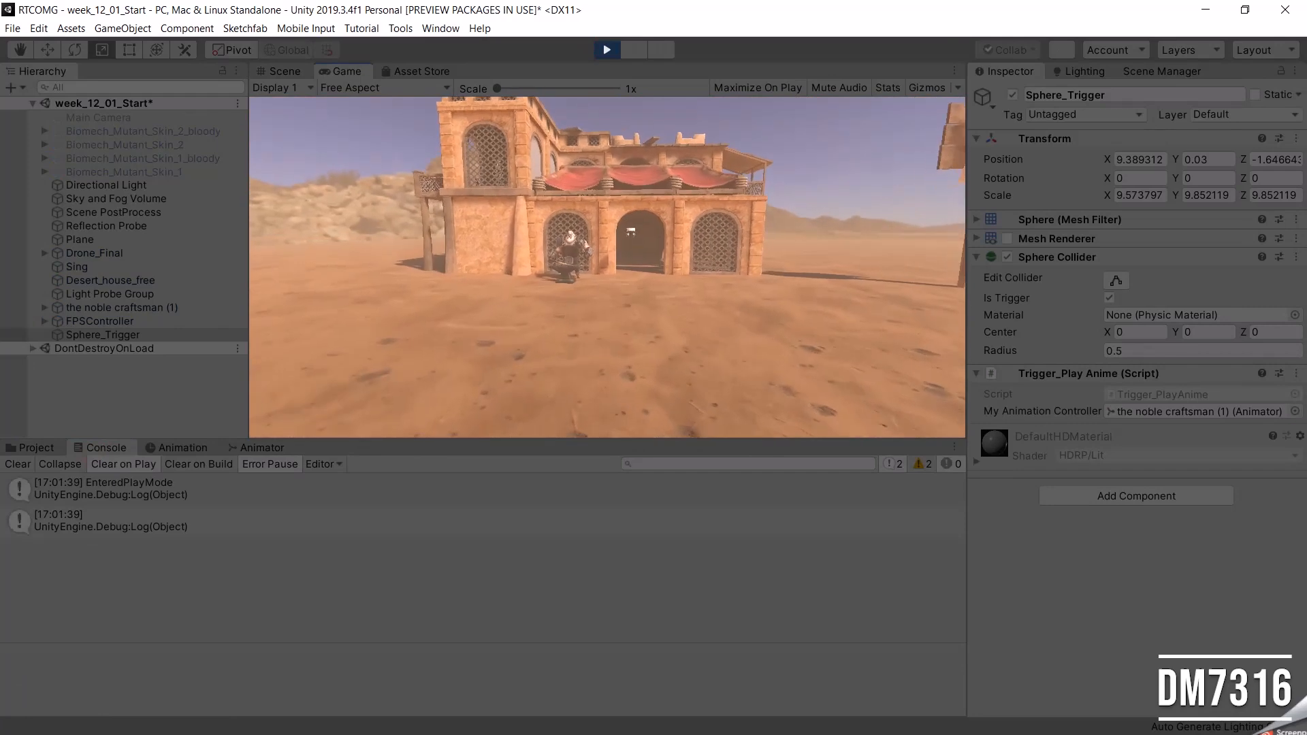
key("w")
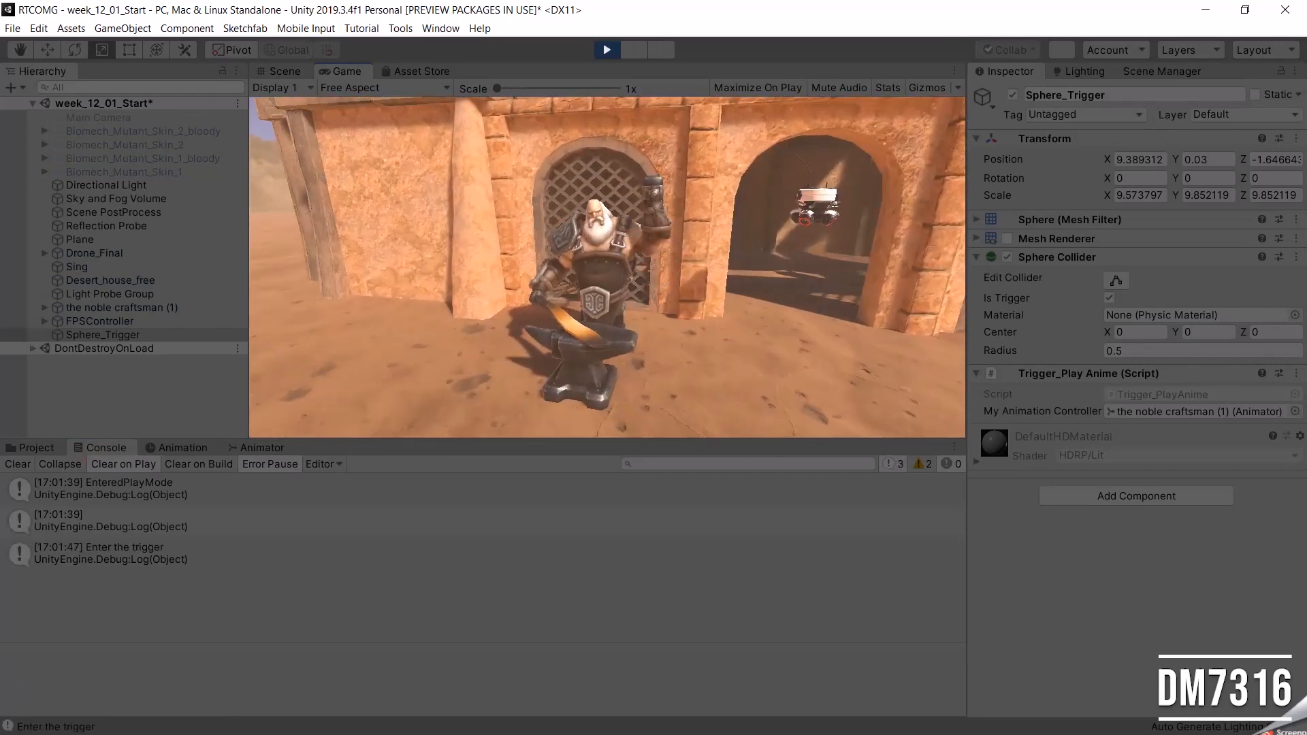
key("s")
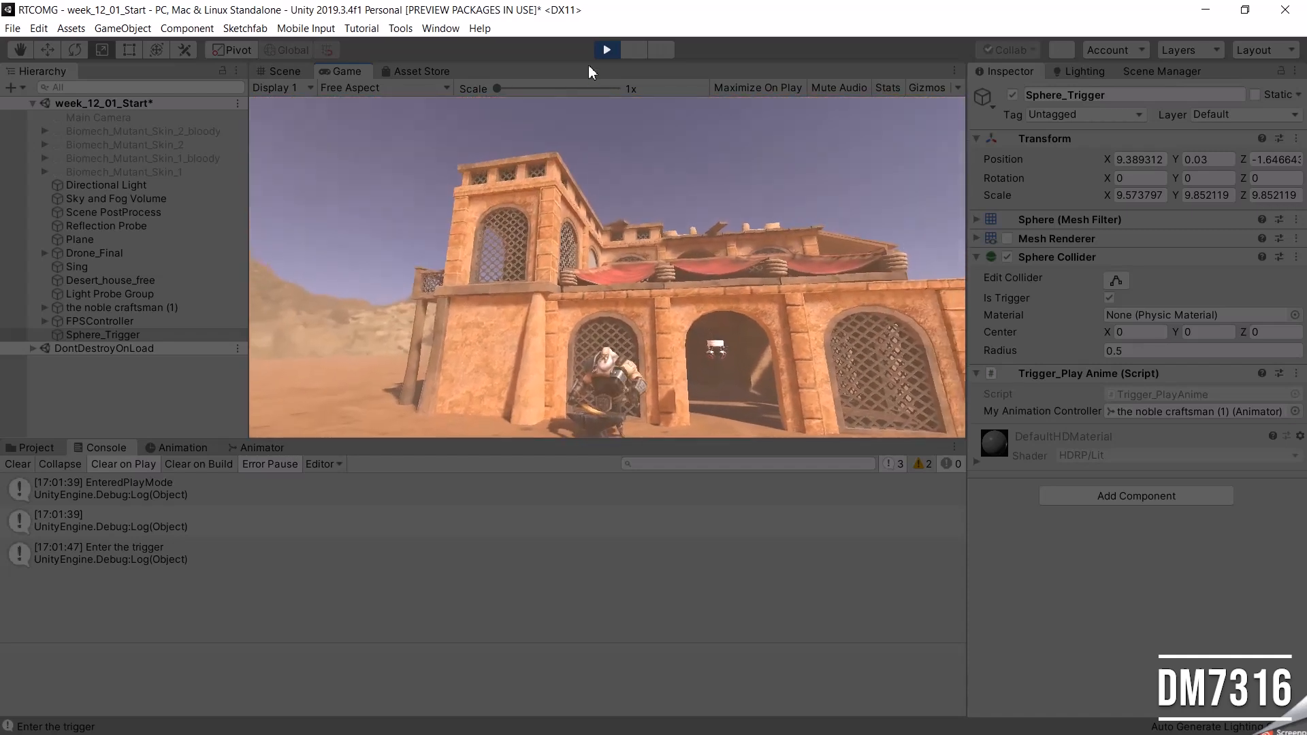
left_click(607, 49)
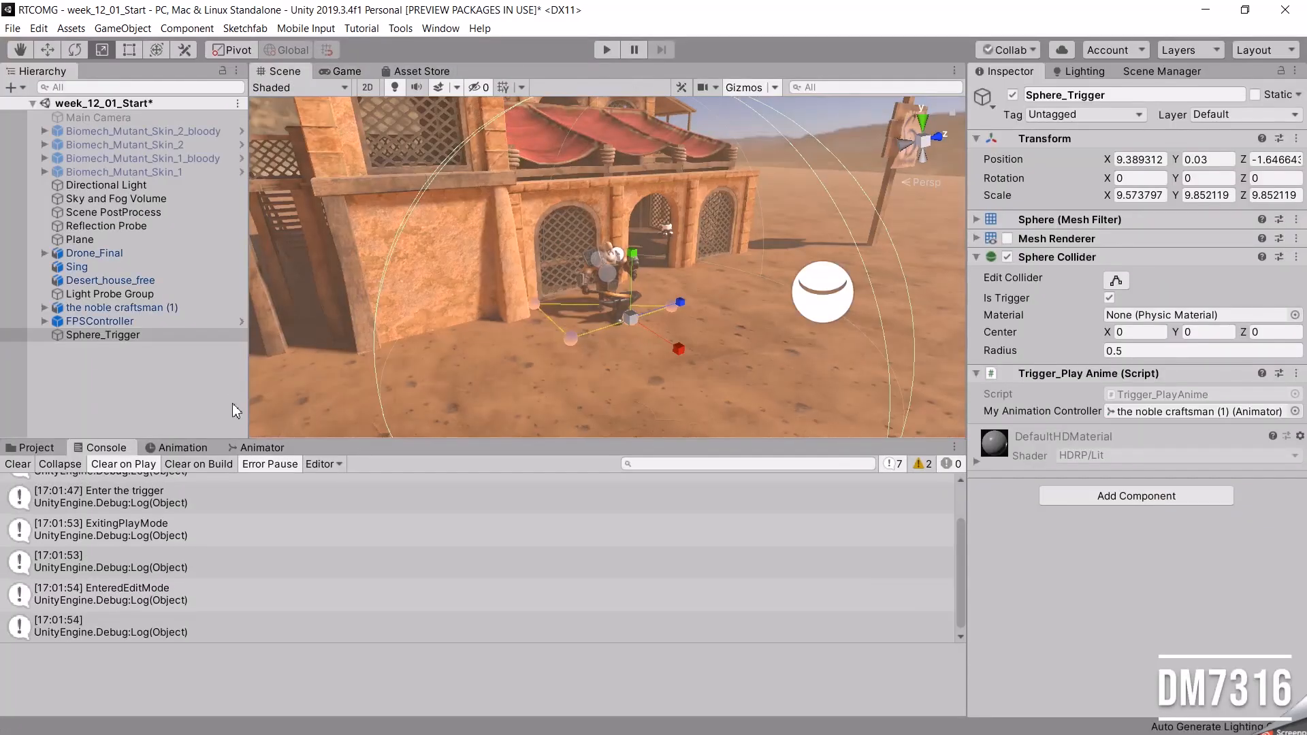
Play-test again with the Animator graph shown, walking in and out of the trigger to check PlayAnime and the active state.
left_click(255, 448)
left_click(607, 49)
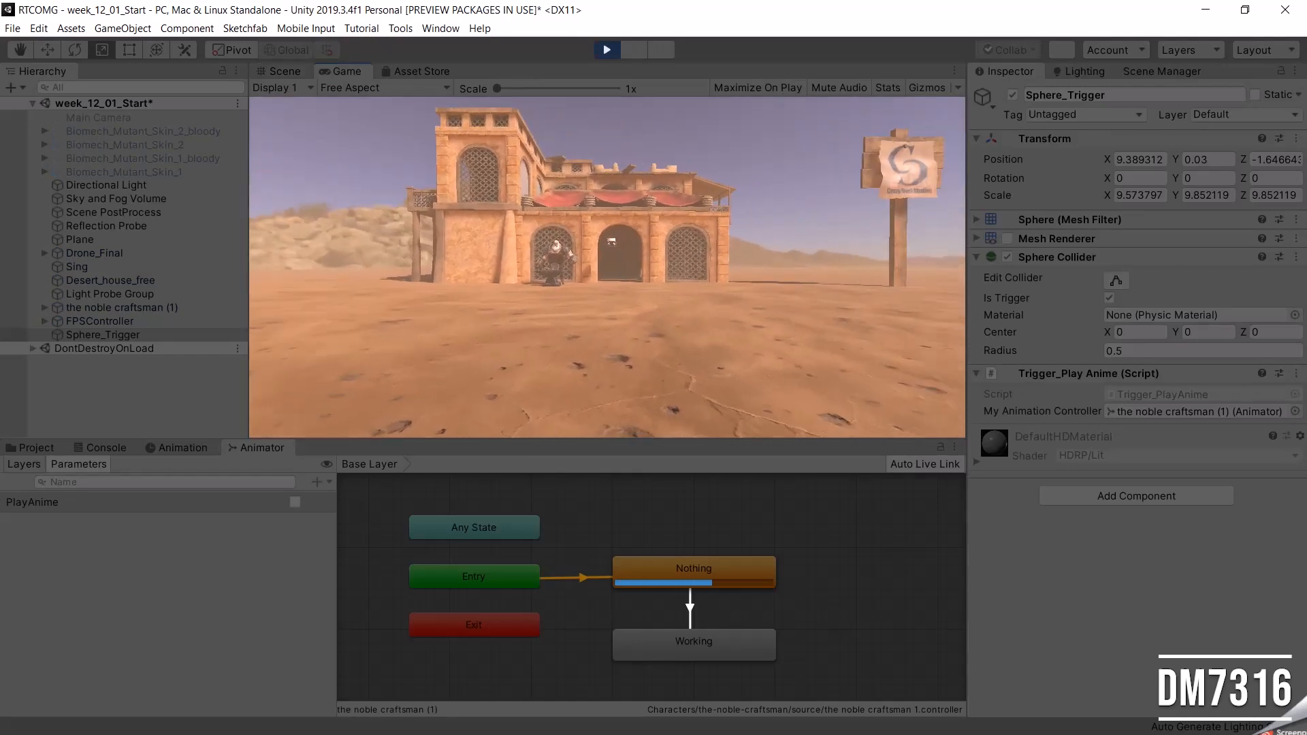
key("w")
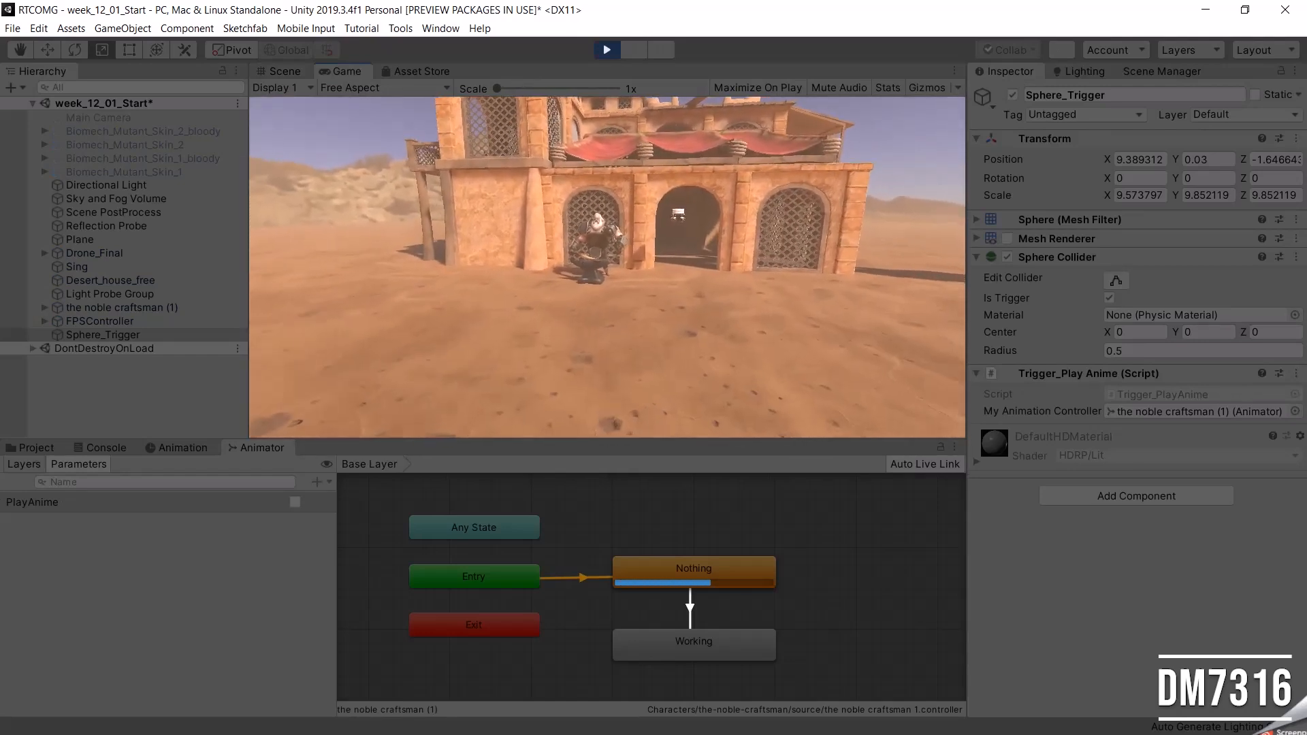
key("w")
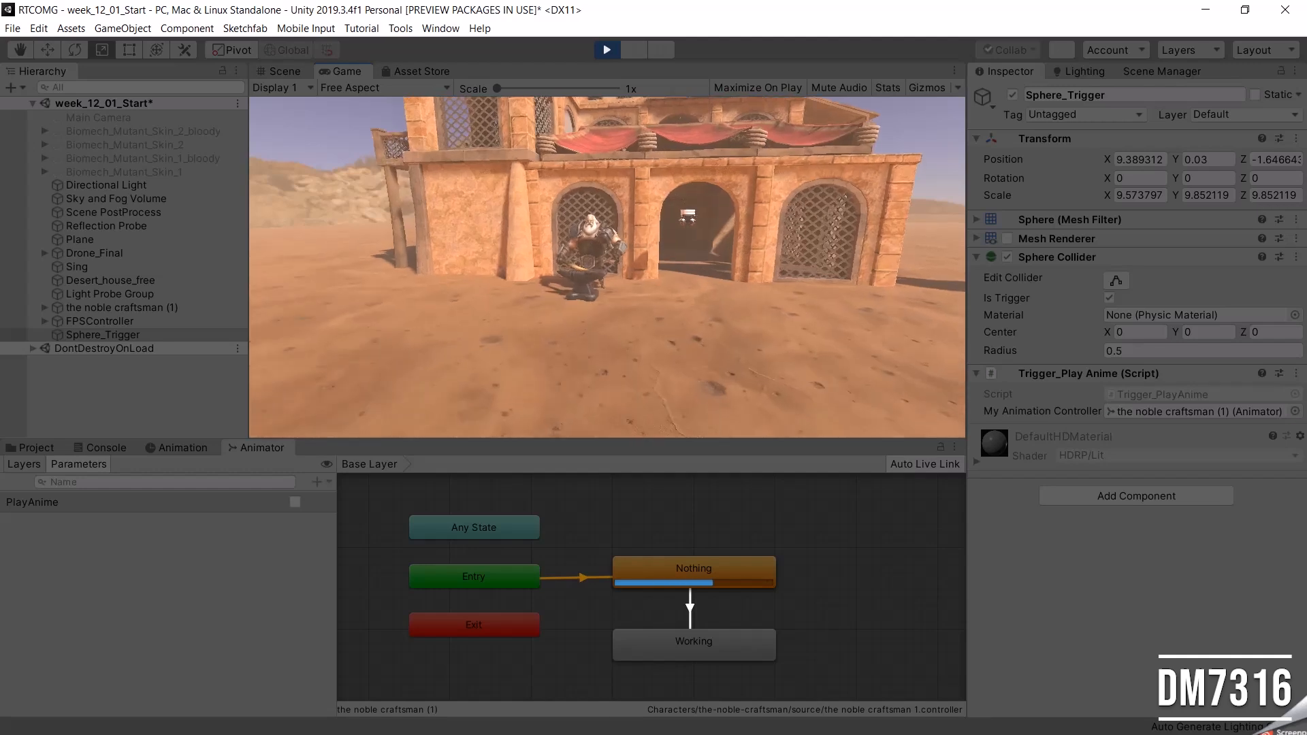
key("w")
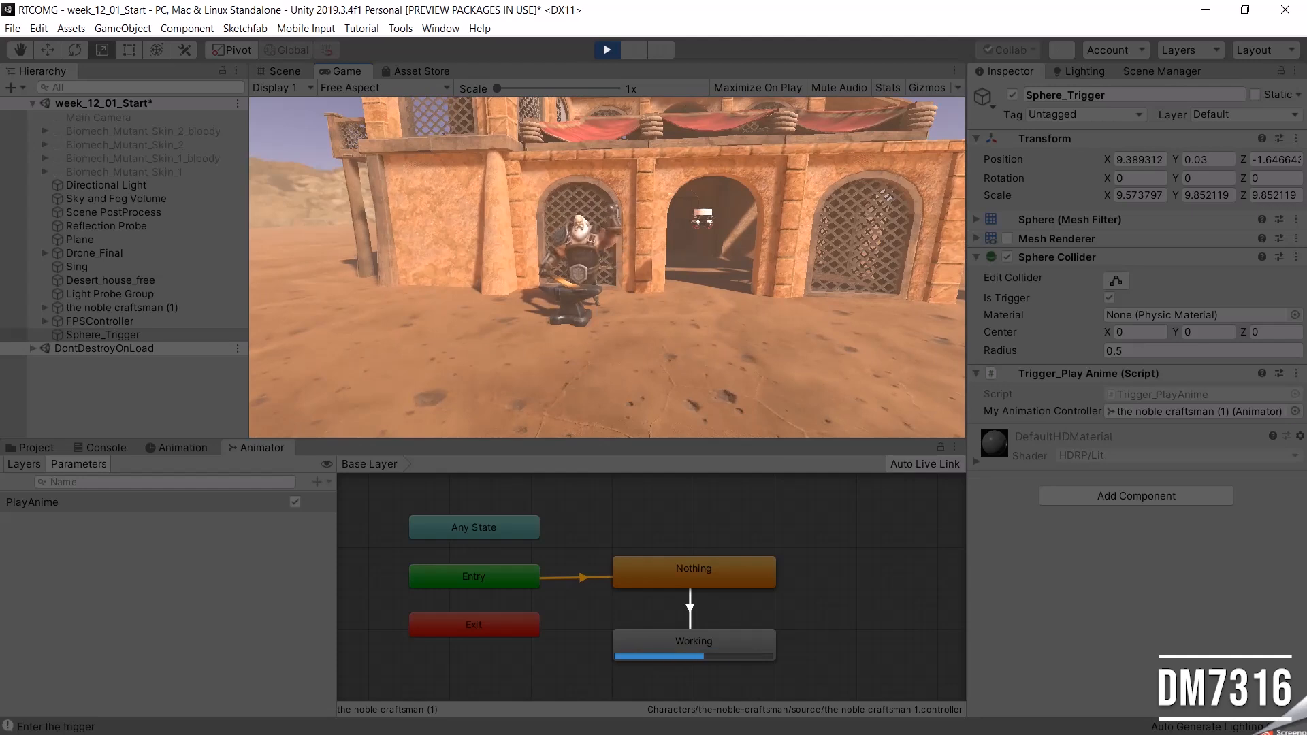
key("s")
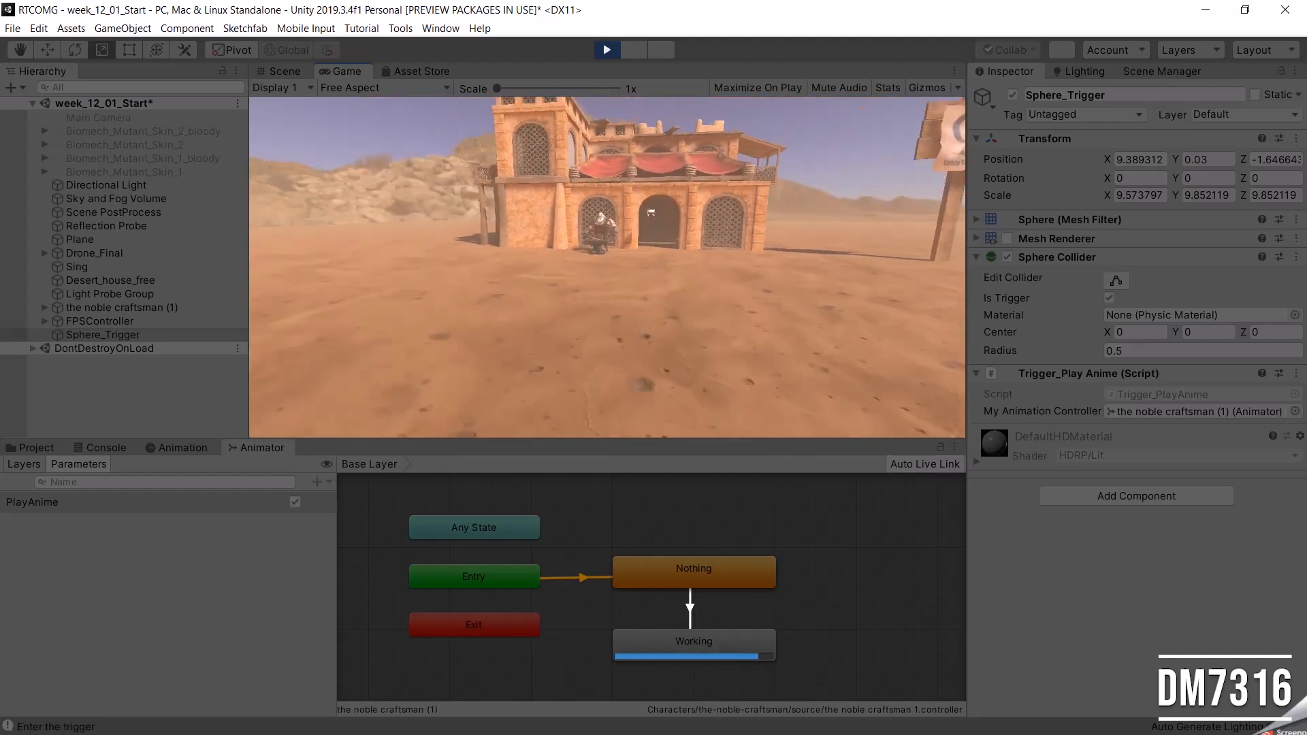
key("w")
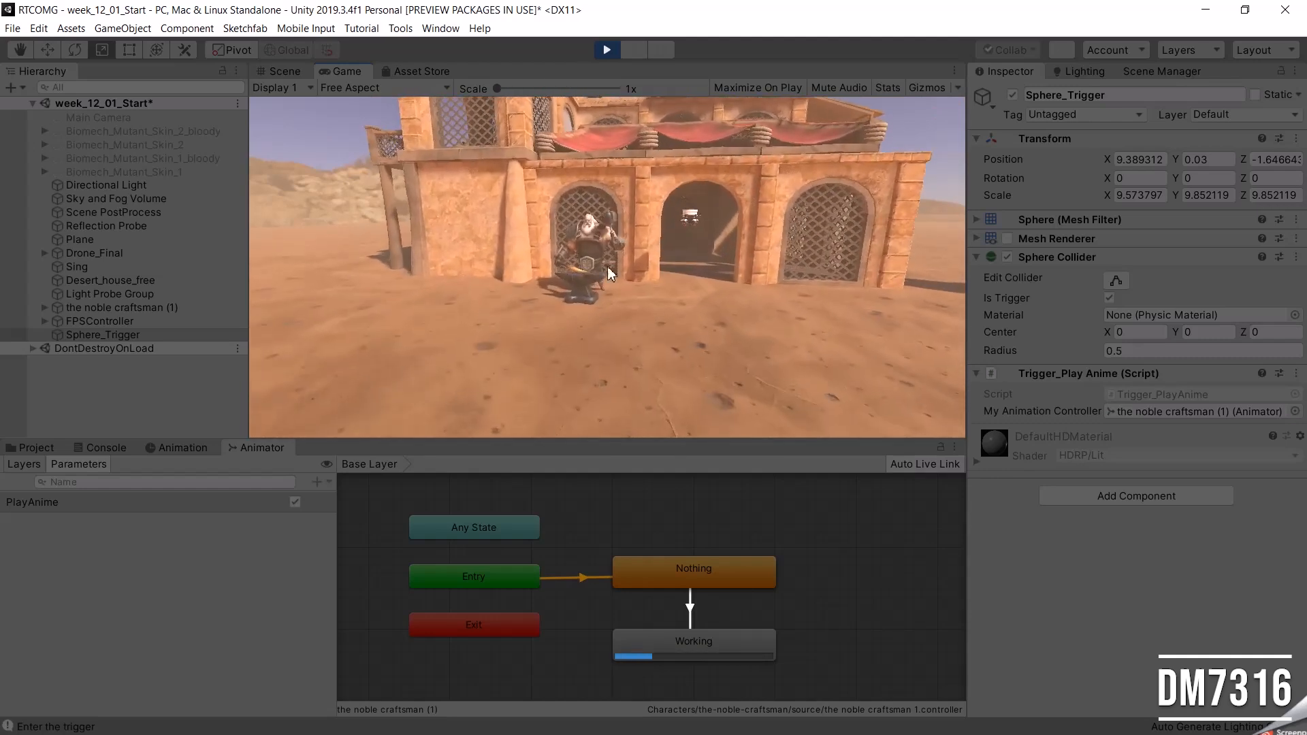
left_click(606, 50)
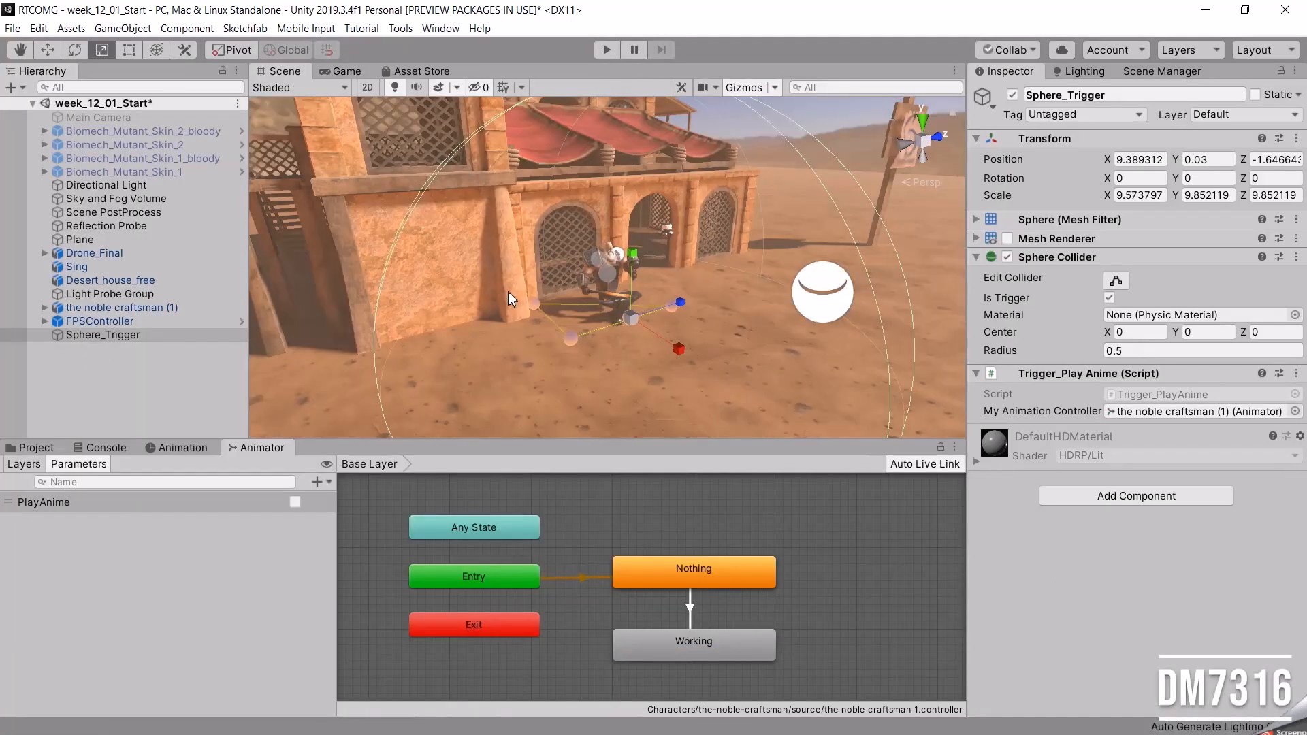
In Visual Studio, add an OnTriggerExit method below OnTriggerEnter that logs "Exit the trigger" and sets the PlayAnime bool to false.
key("alt+Tab")
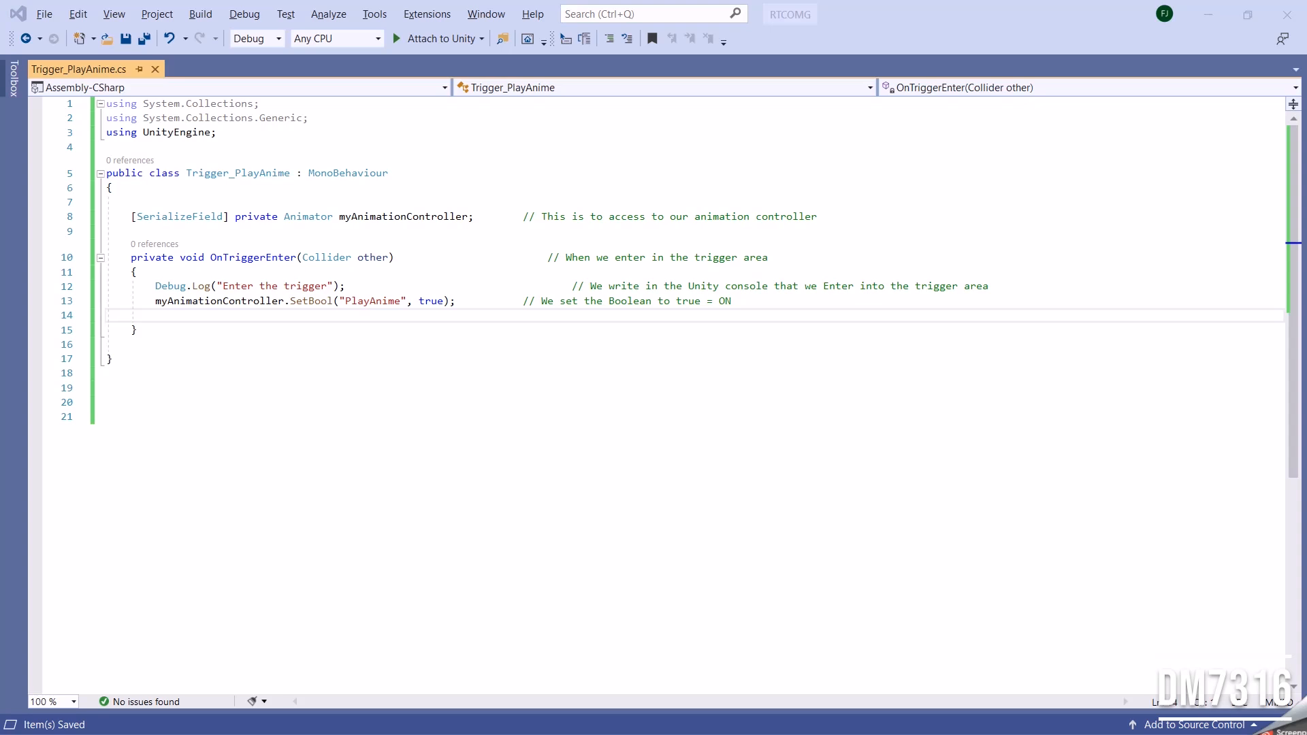
left_click(196, 345)
key("Return")
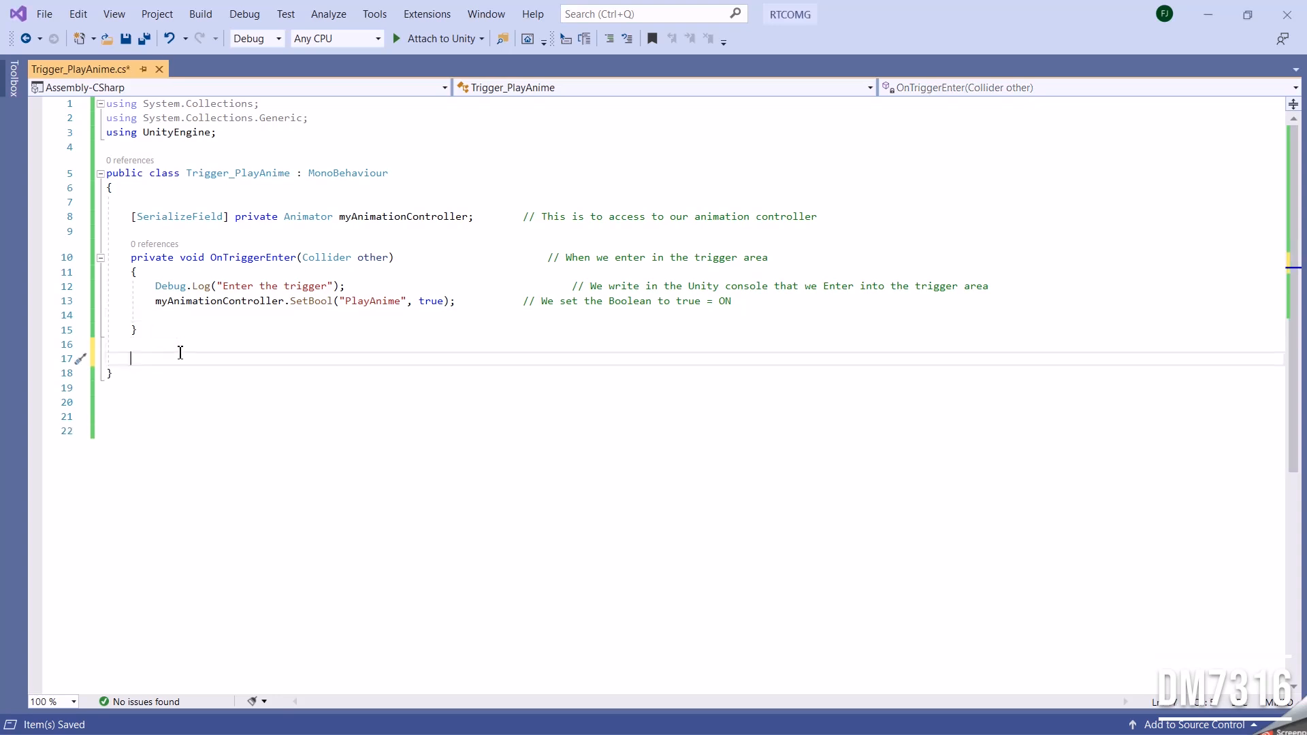
type("private void OnTriggerExit(Collider other)                          // When we enter in the trigger area     {         Debug.Log(\"Exit the trigger\");                                  // just to check in the console          myAnimationController.SetBool(\"PlayAnime\", false);      // We set the boolean to true = OFF      }")
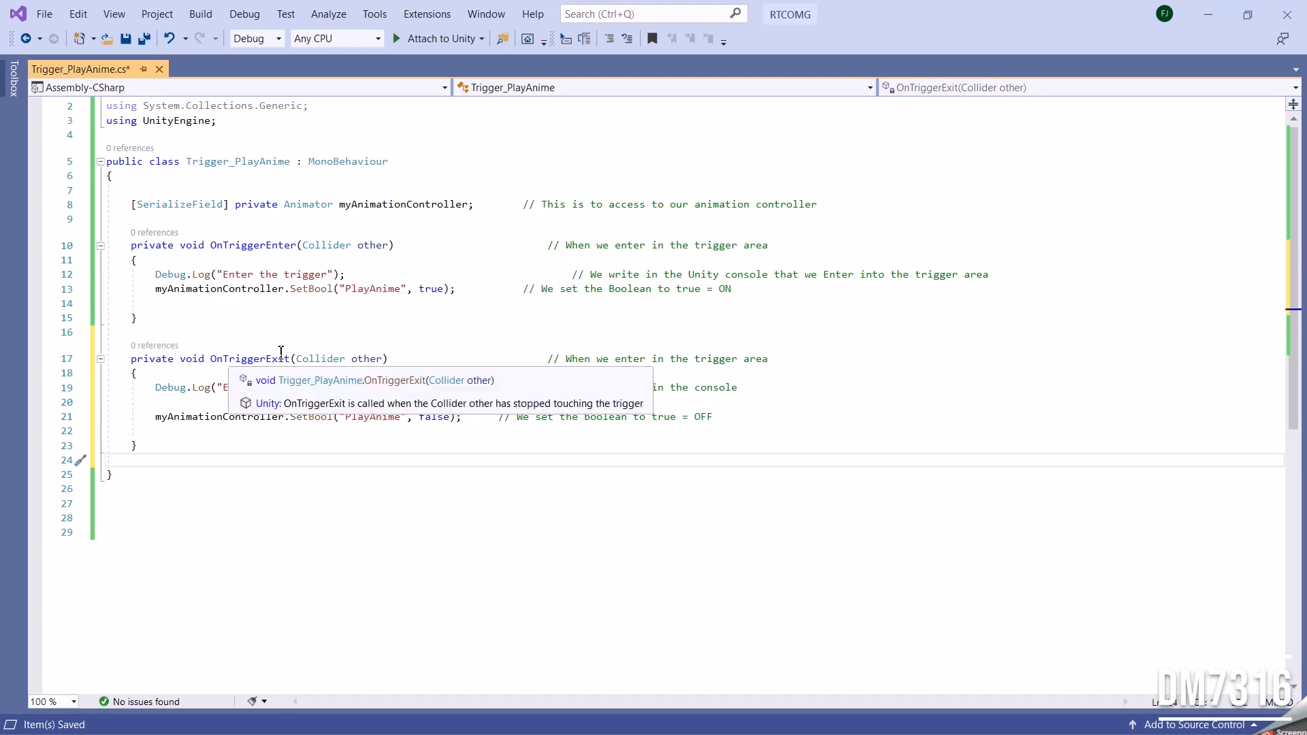
Remove the blank line above the SetBool call in OnTriggerExit, save the script and return to Unity.
left_click(193, 408)
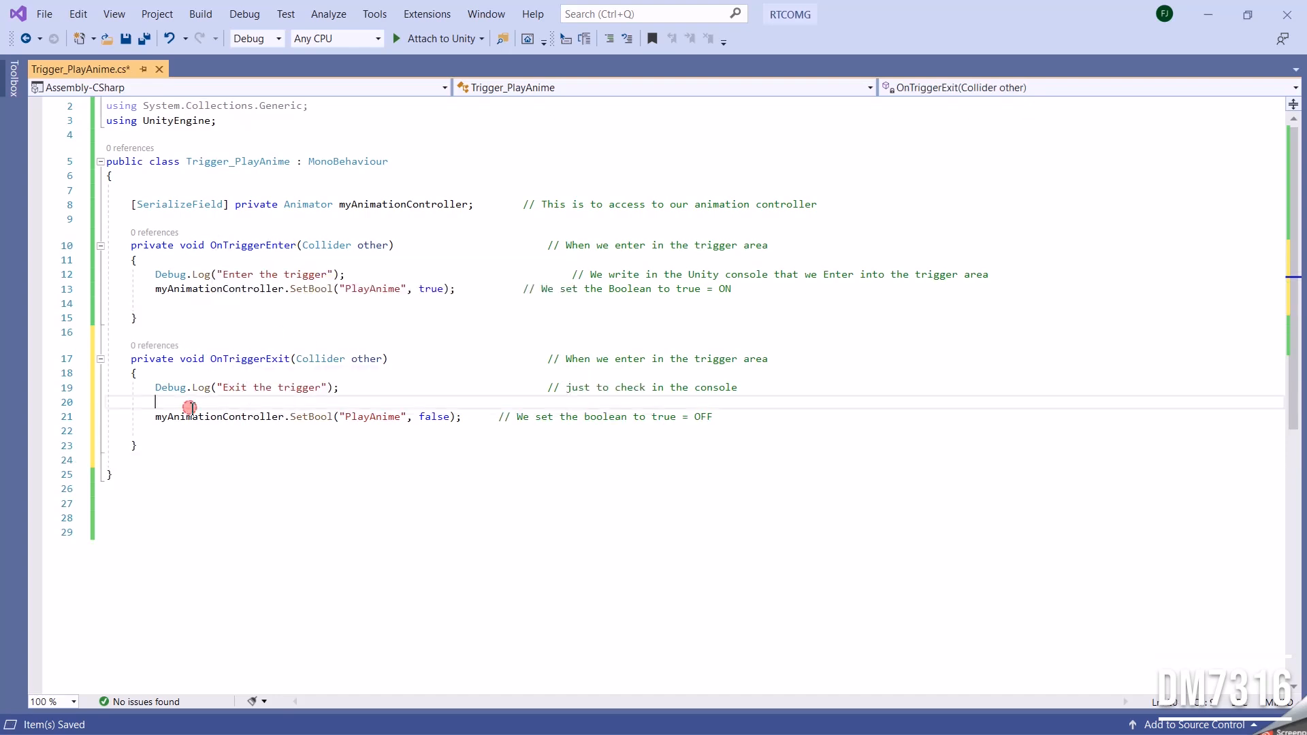
key("Delete")
key("Delete")
key("Delete")
key("Delete")
key("Delete")
key("Delete")
key("Delete")
key("Delete")
key("Delete")
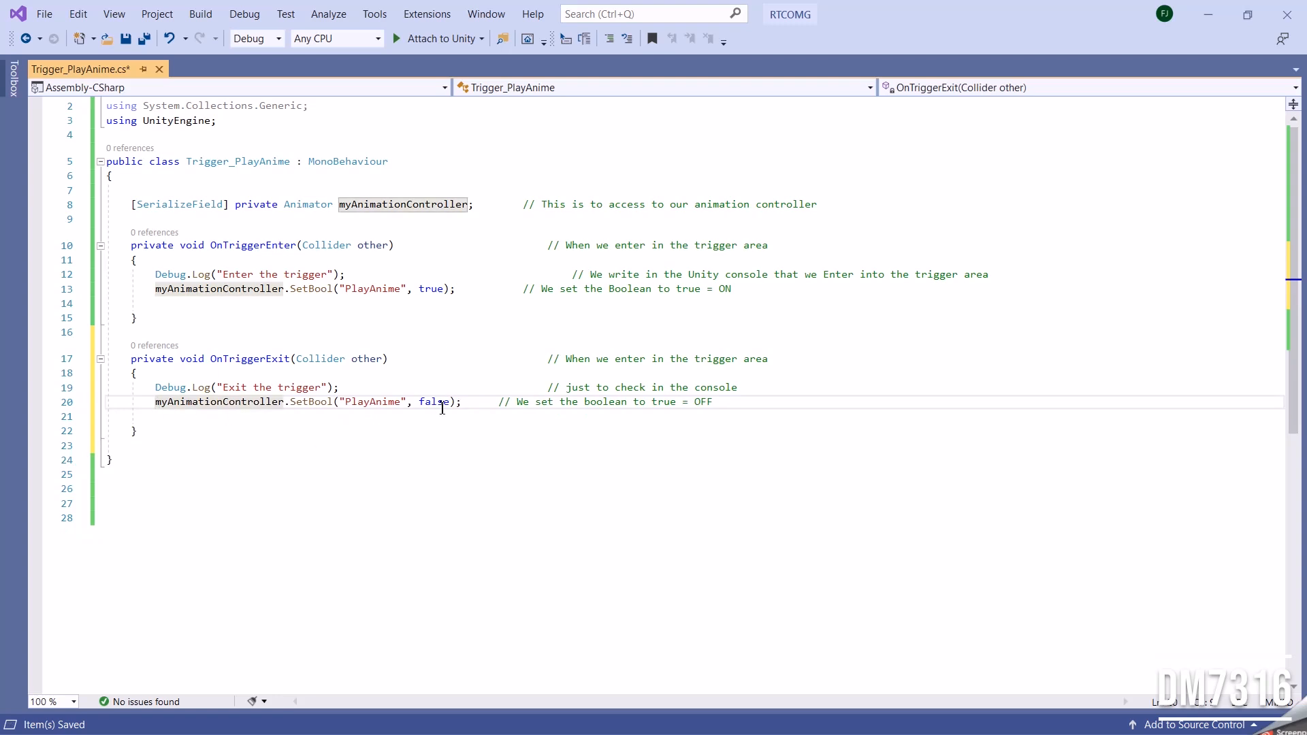
key("ctrl+s")
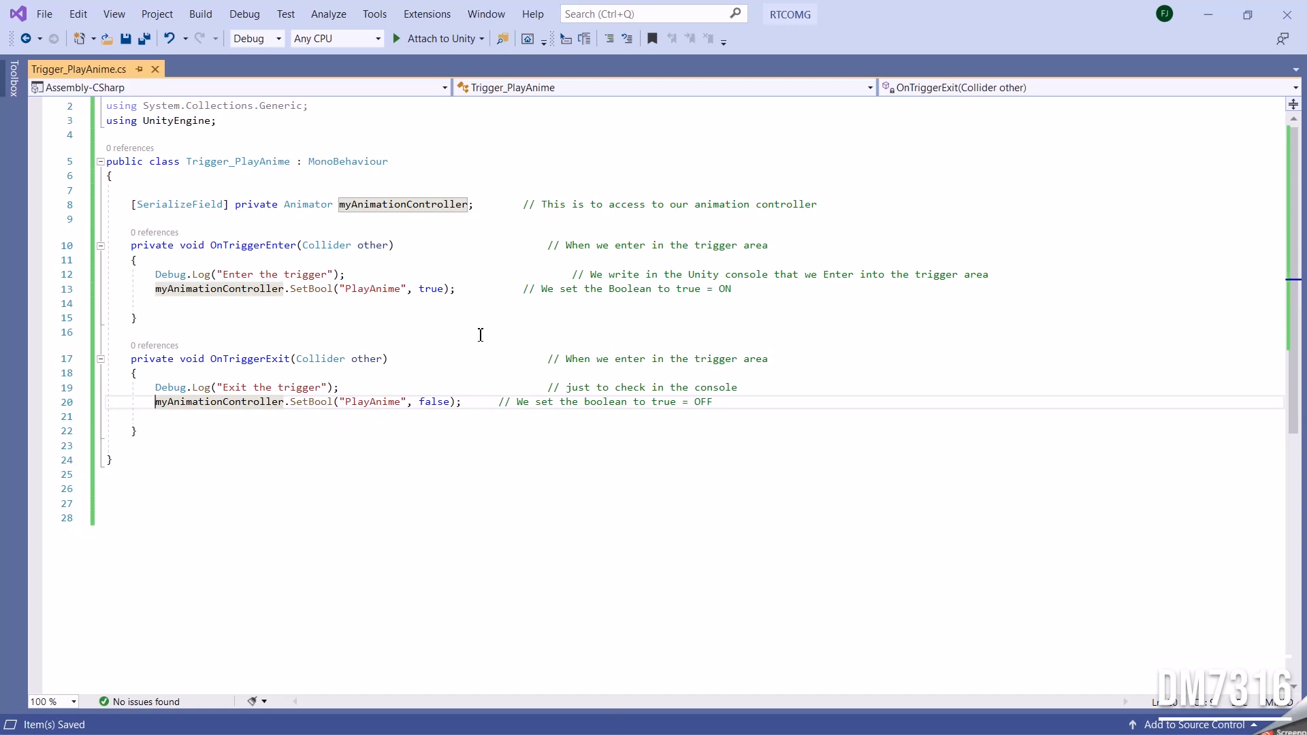
left_click(1222, 11)
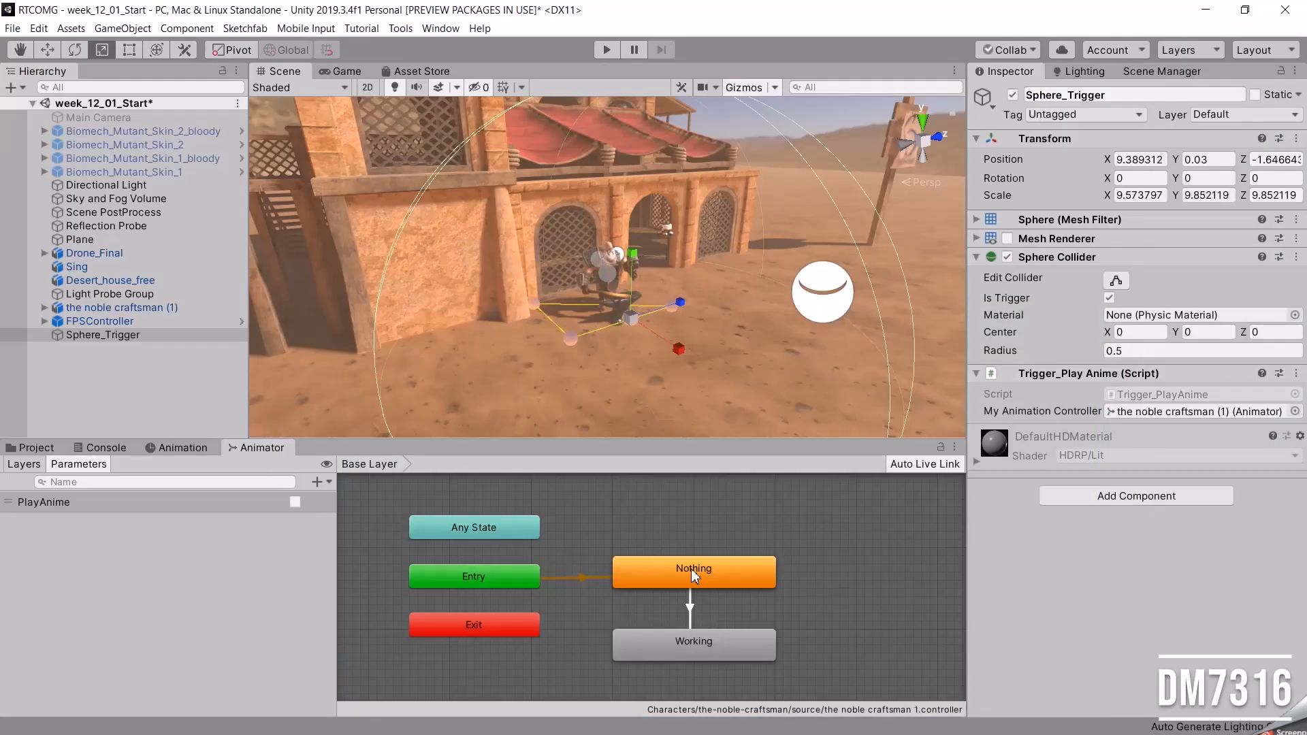
Create a transition from the Working state back to the Nothing state in the craftsman's animator graph.
right_click(716, 638)
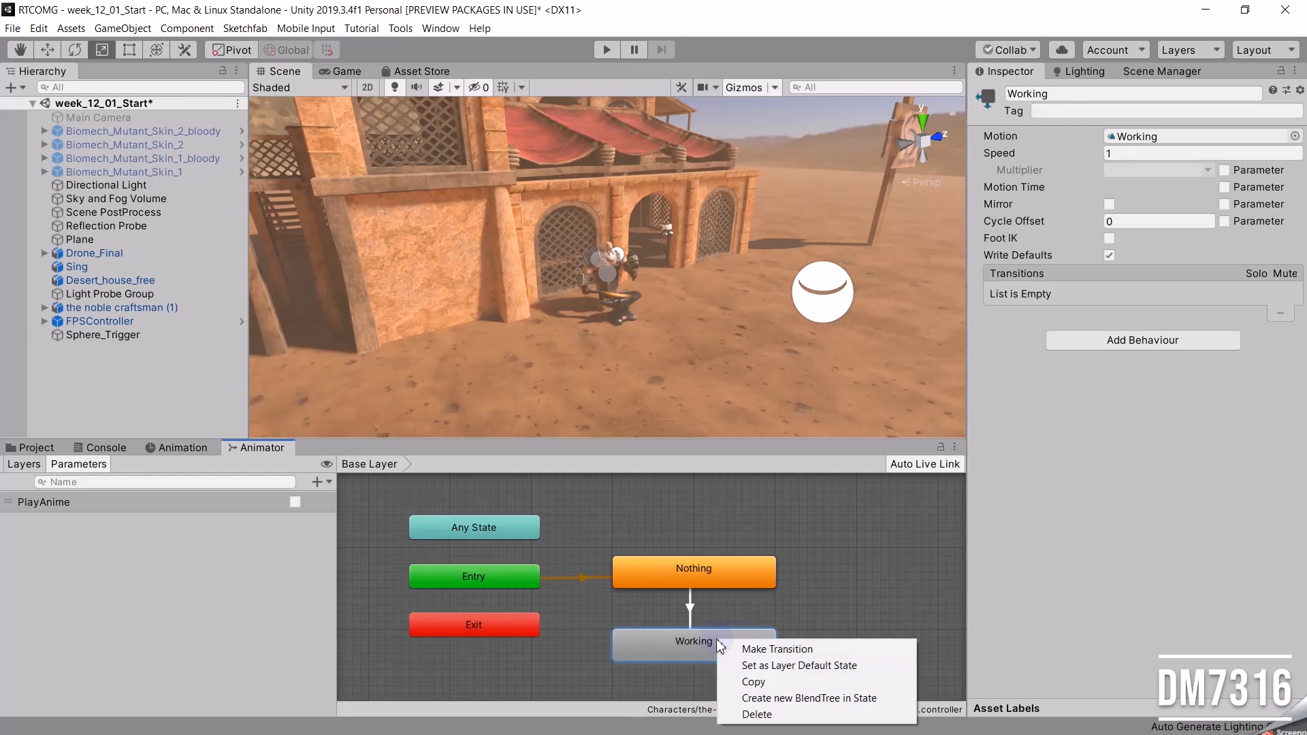
left_click(786, 650)
left_click(708, 564)
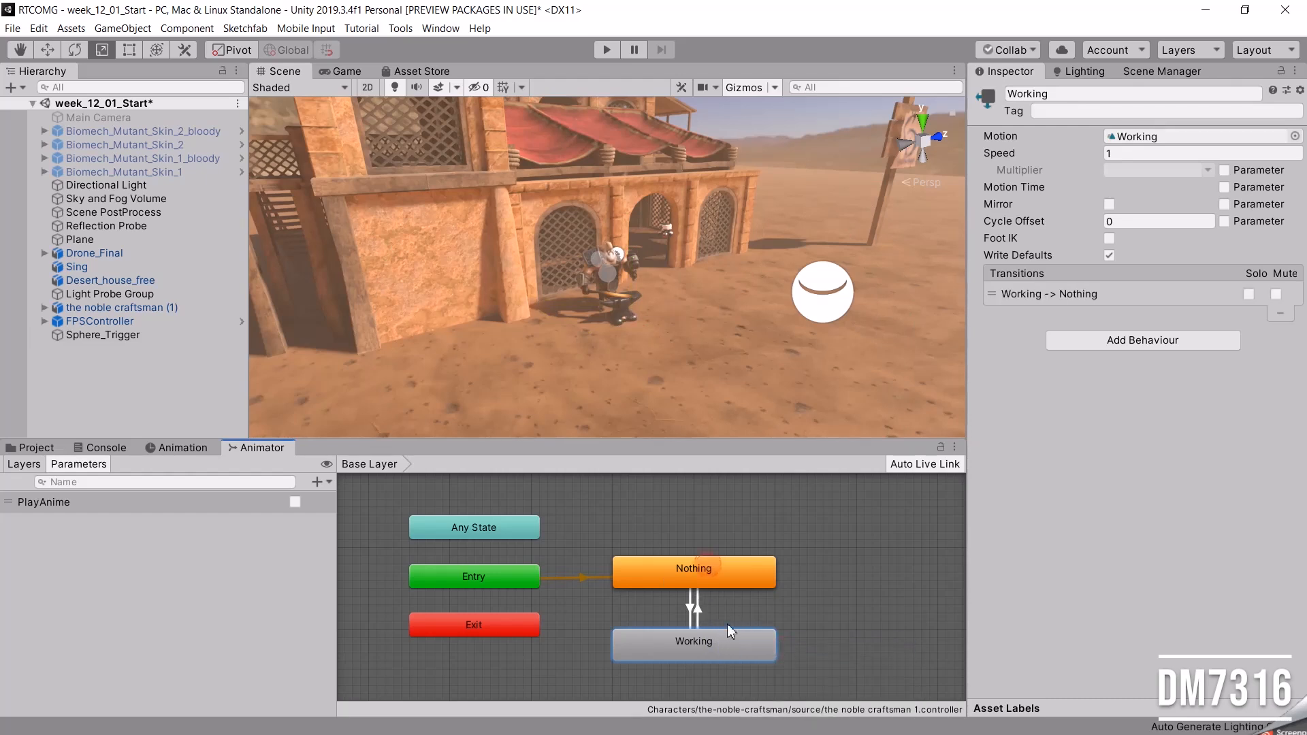
Add a PlayAnime condition set to false on the Working -> Nothing transition.
left_click(699, 615)
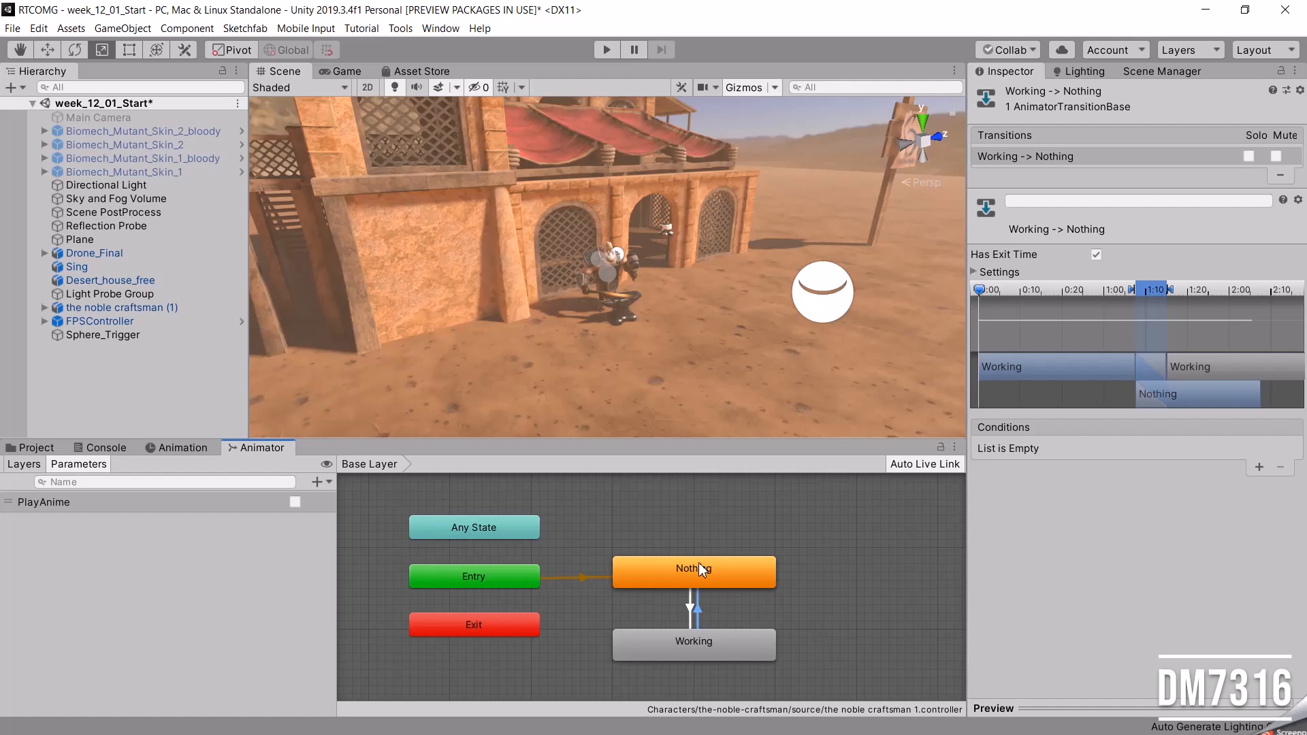
left_click(1257, 469)
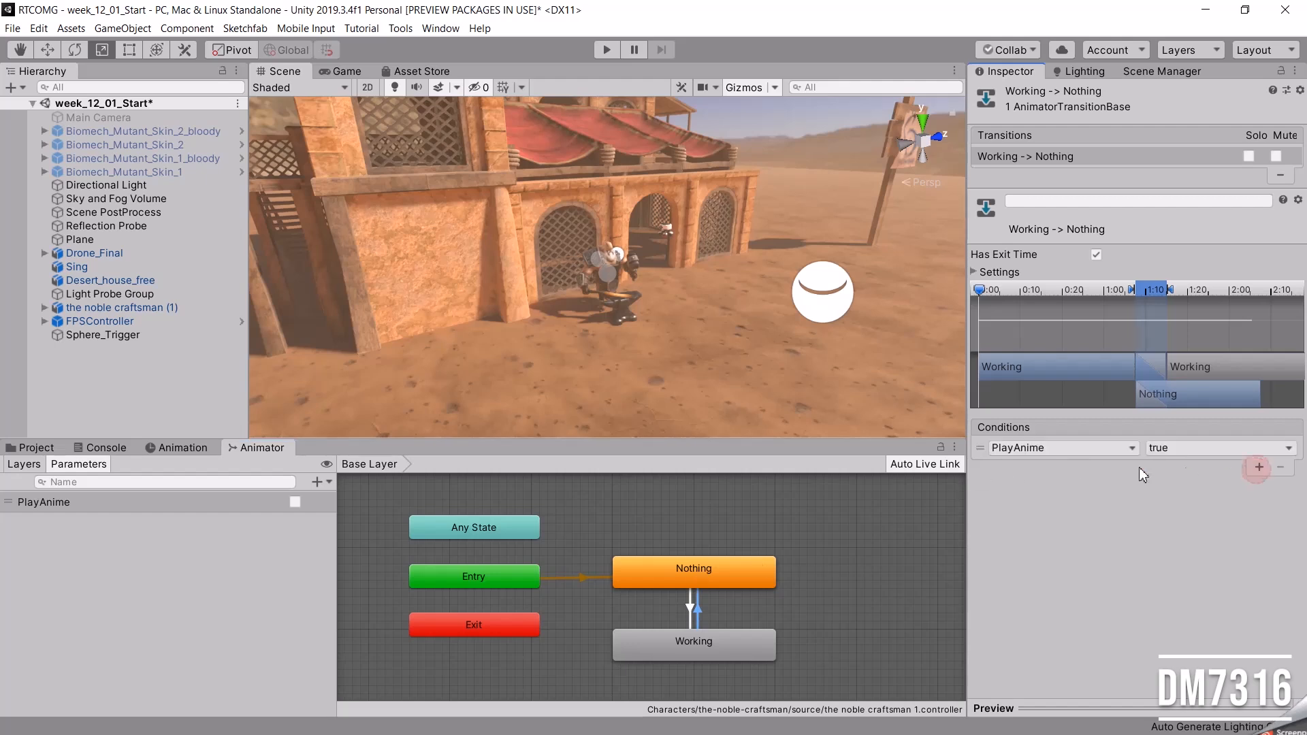
left_click(1196, 450)
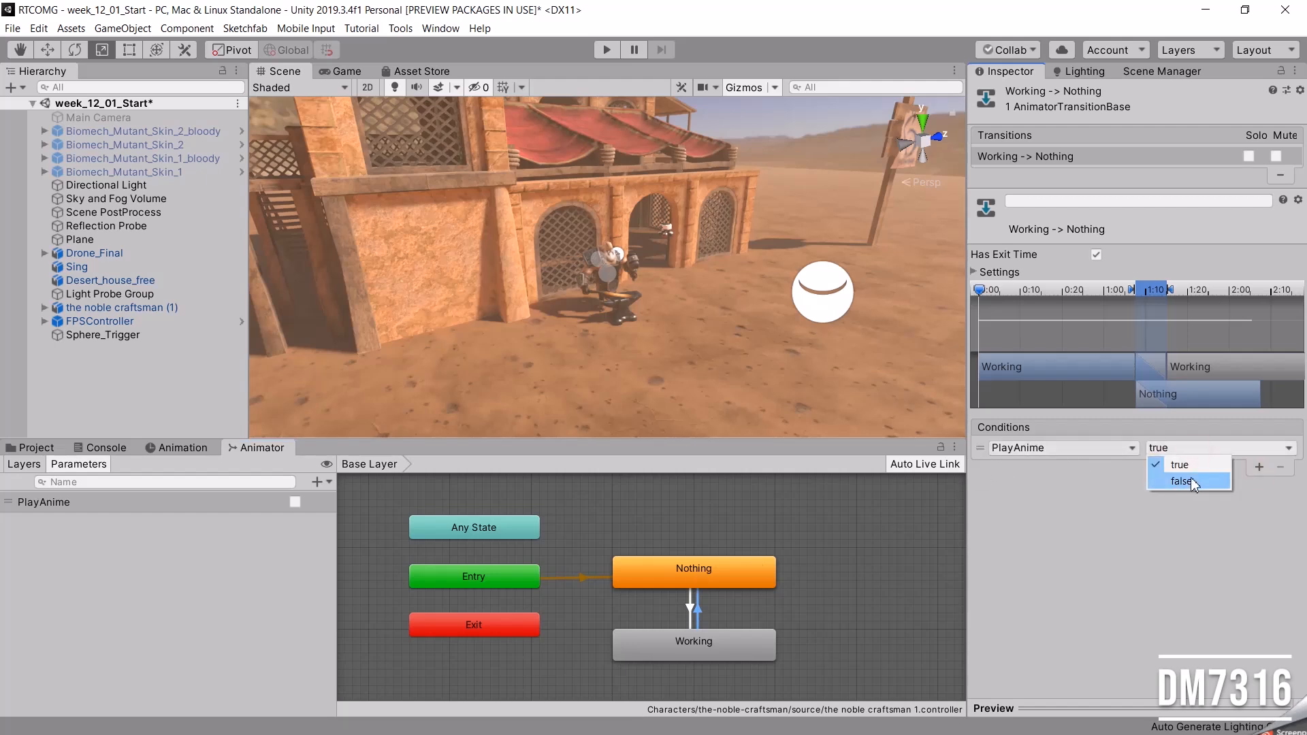
left_click(1190, 481)
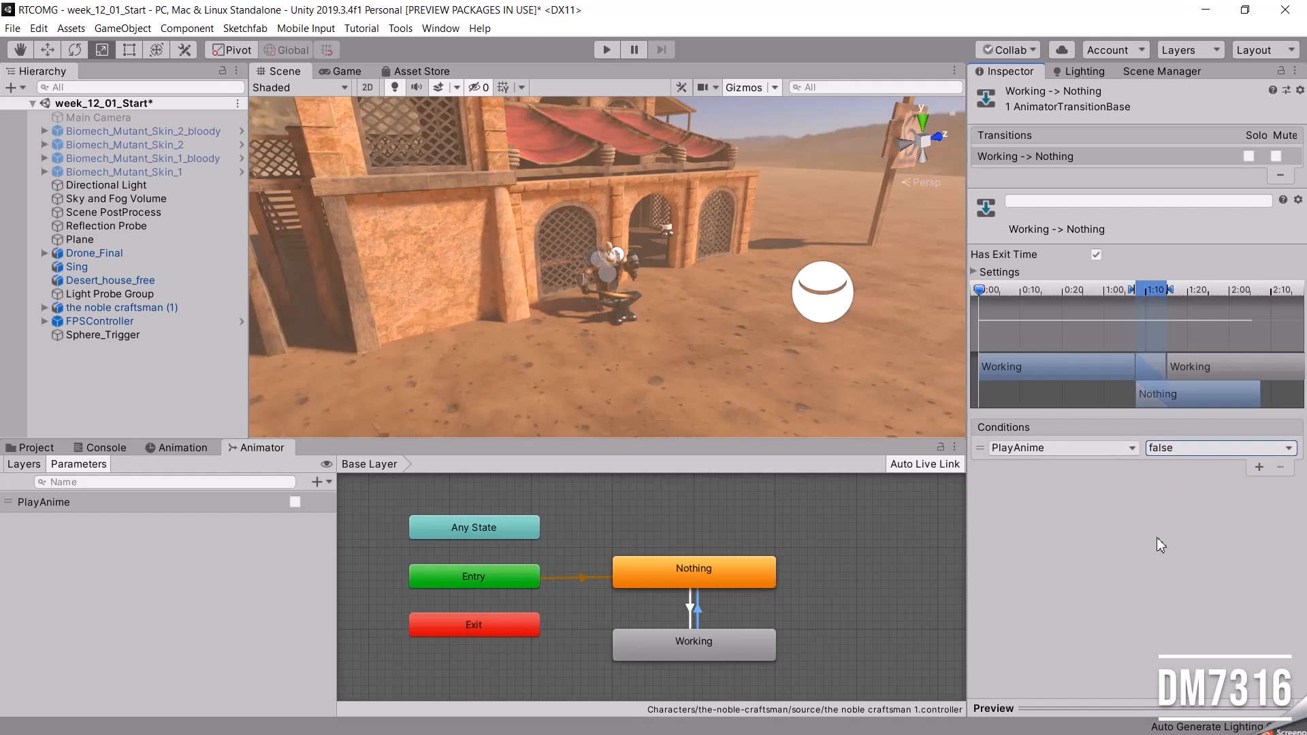
Play-test the scene, walking into and out of the trigger twice to check PlayAnime and the active animator state, and stop play mode.
left_click(608, 54)
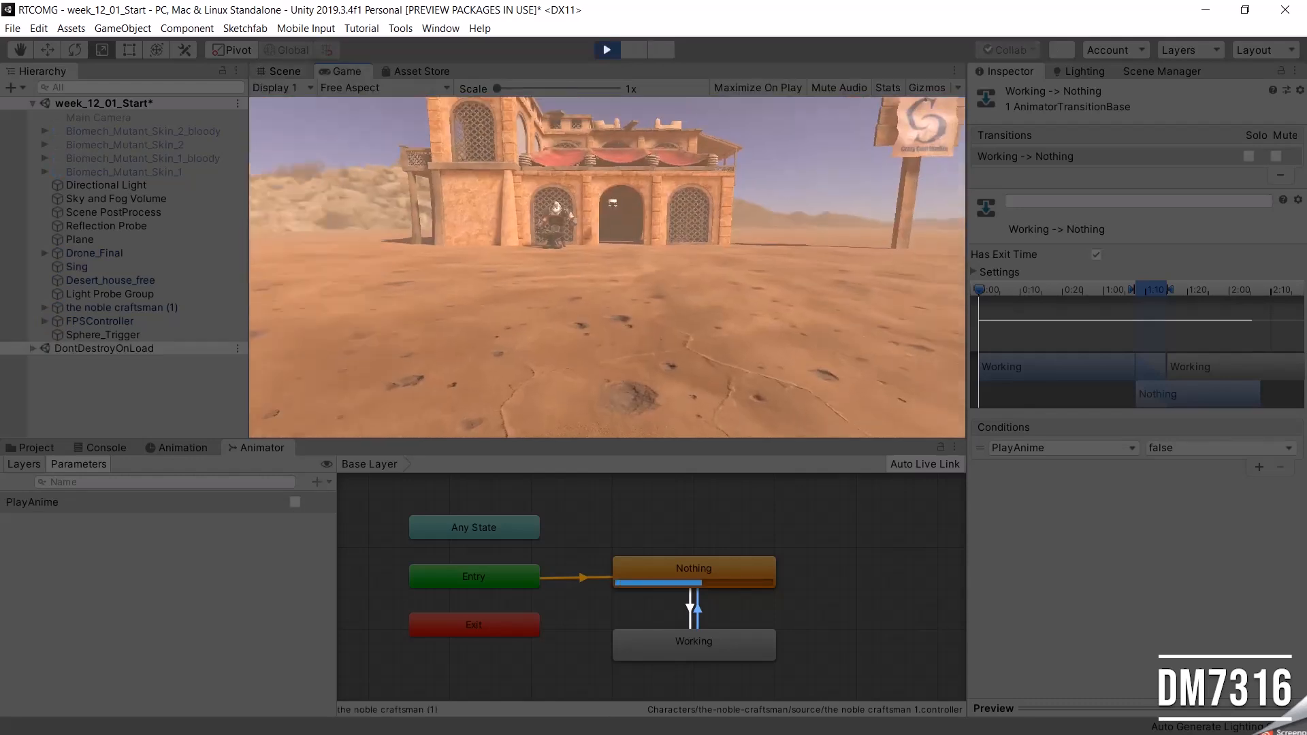
key("w")
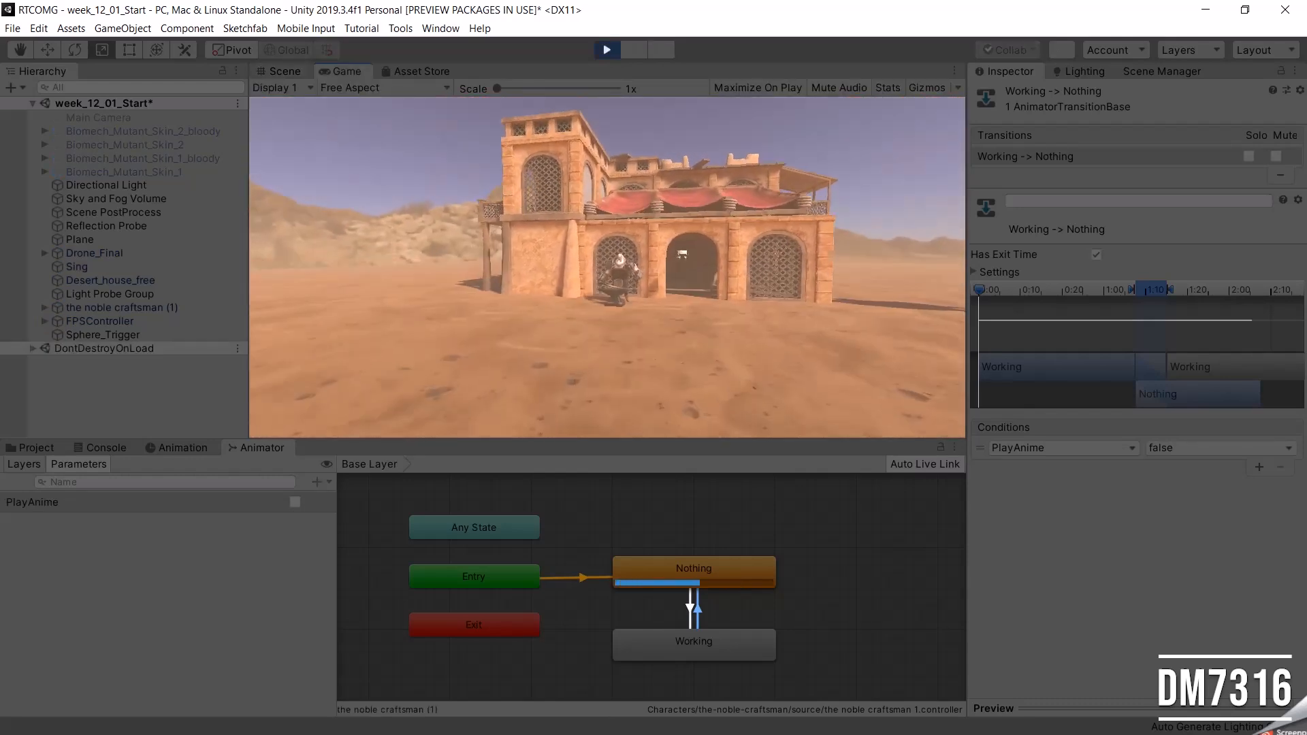
key("w")
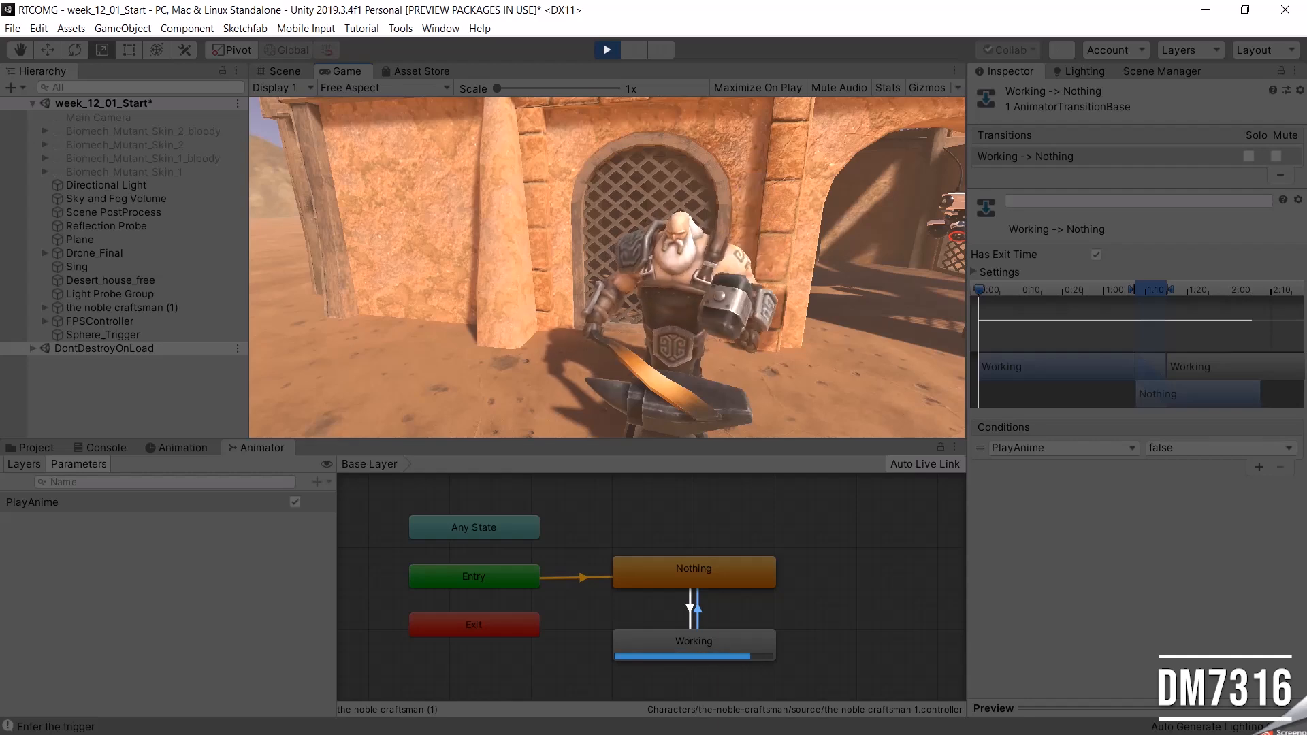
key("s")
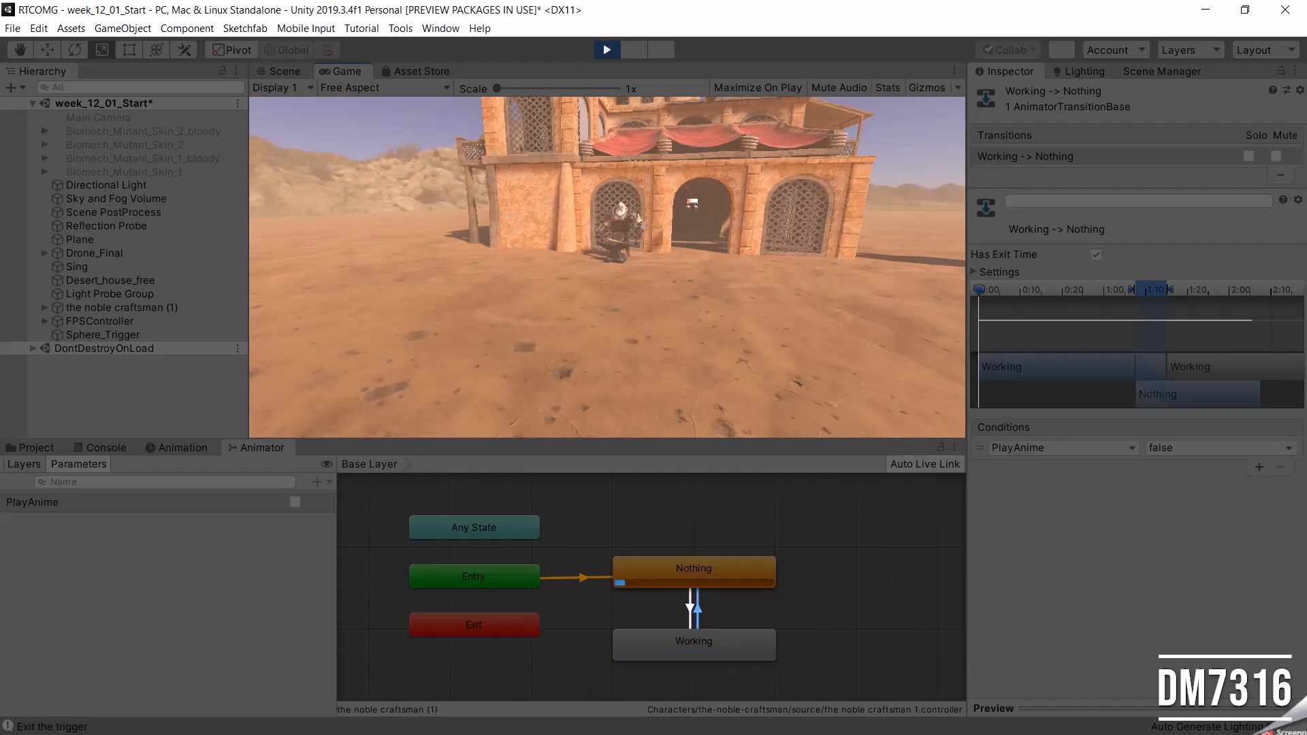
key("s")
key("Escape")
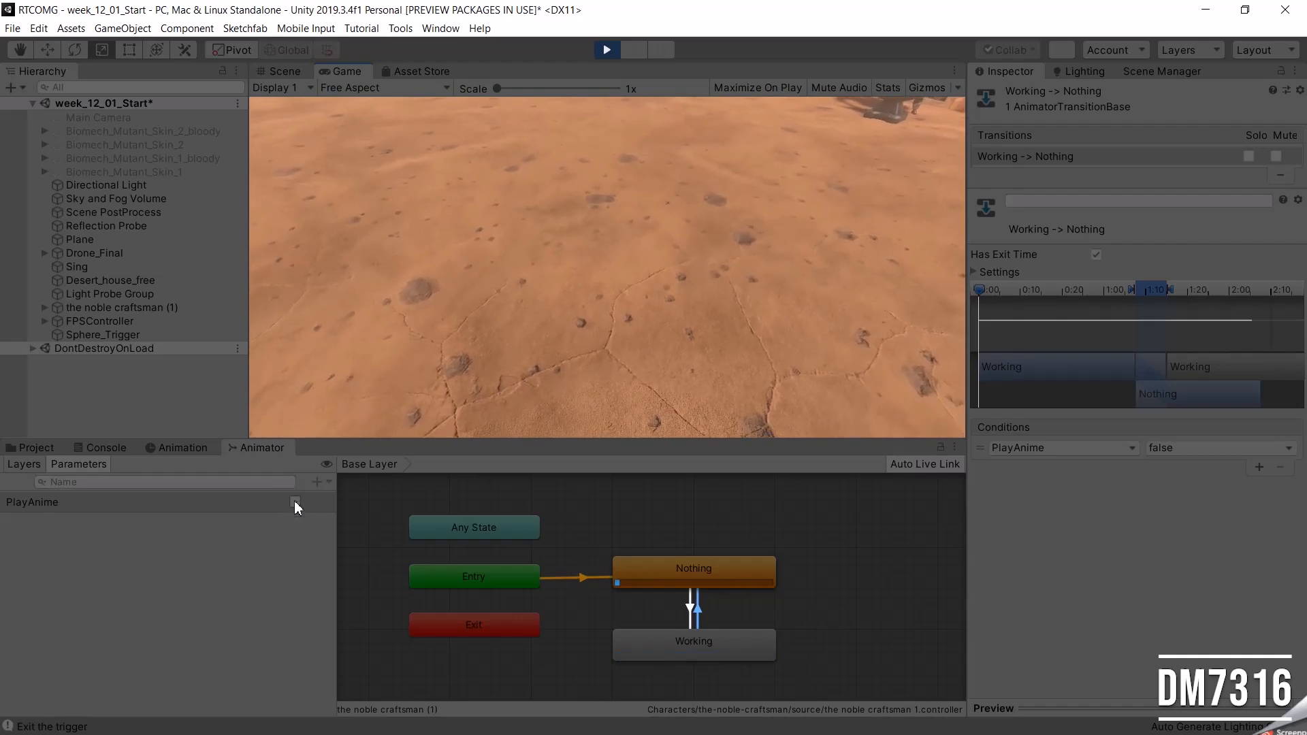
key("w")
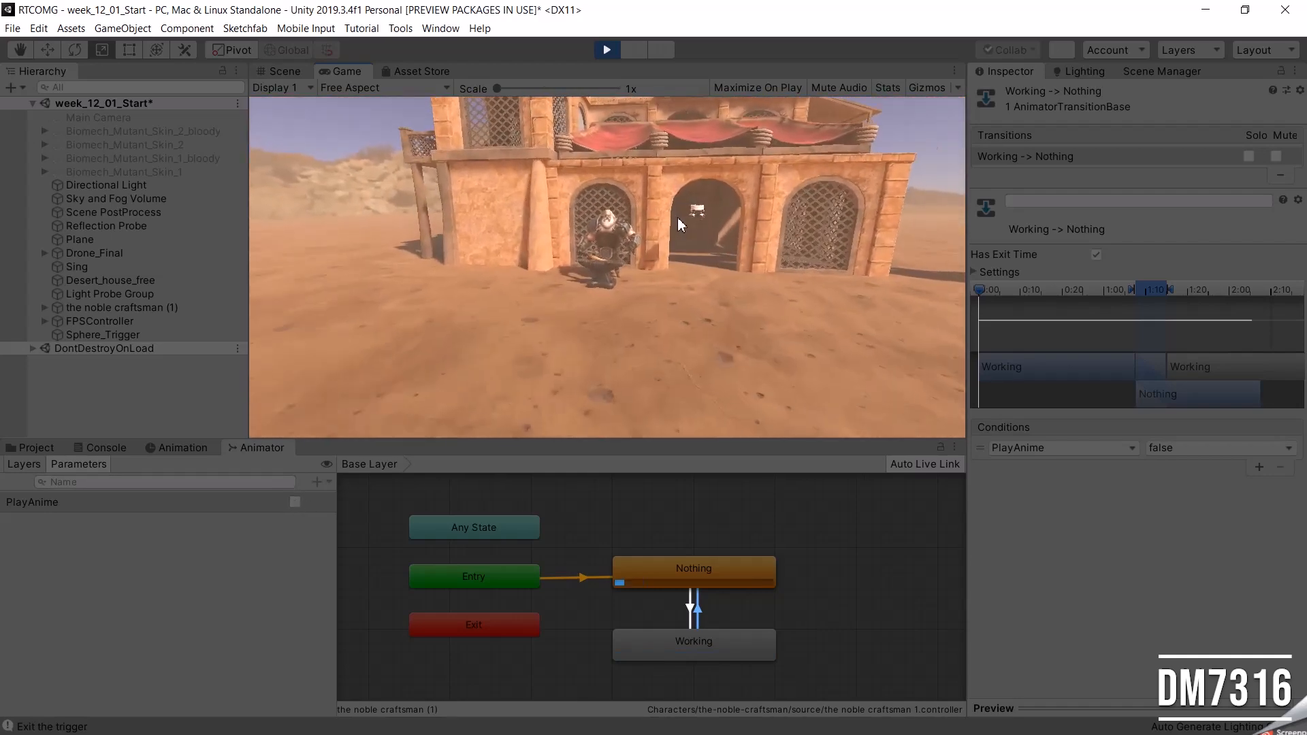
key("w")
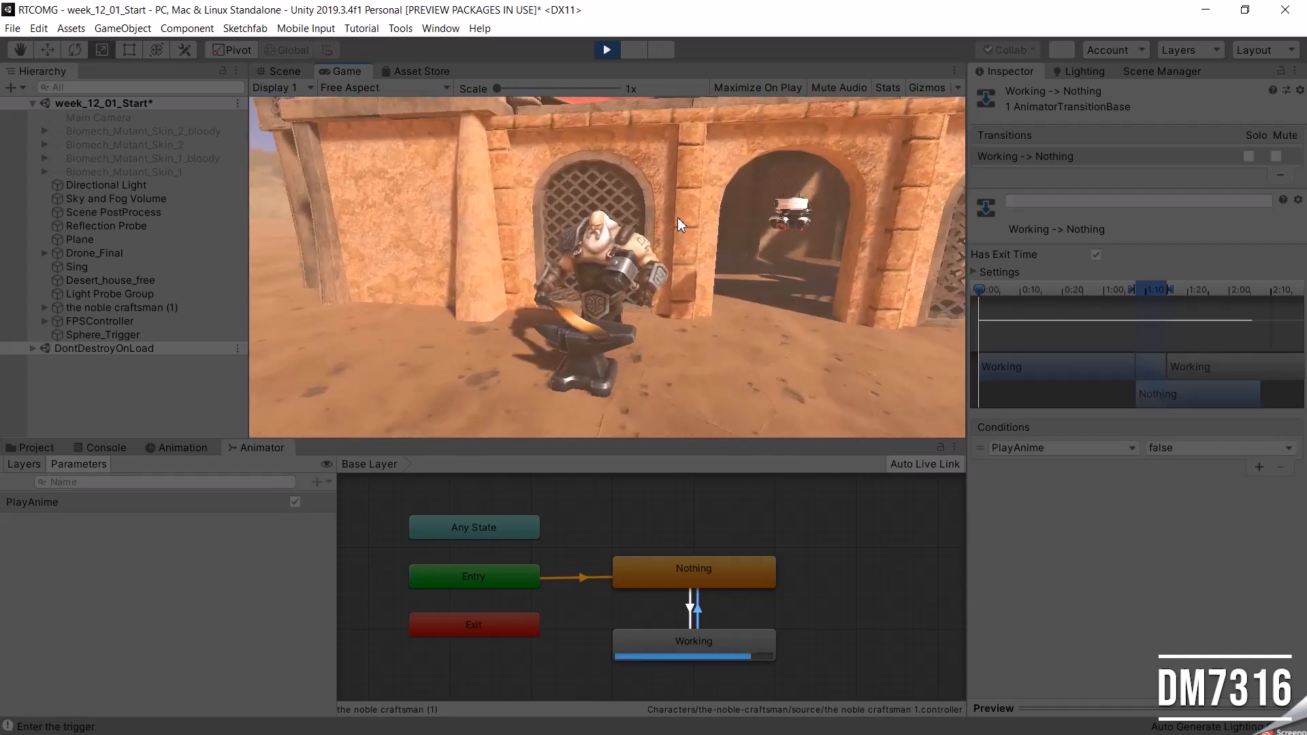
key("s")
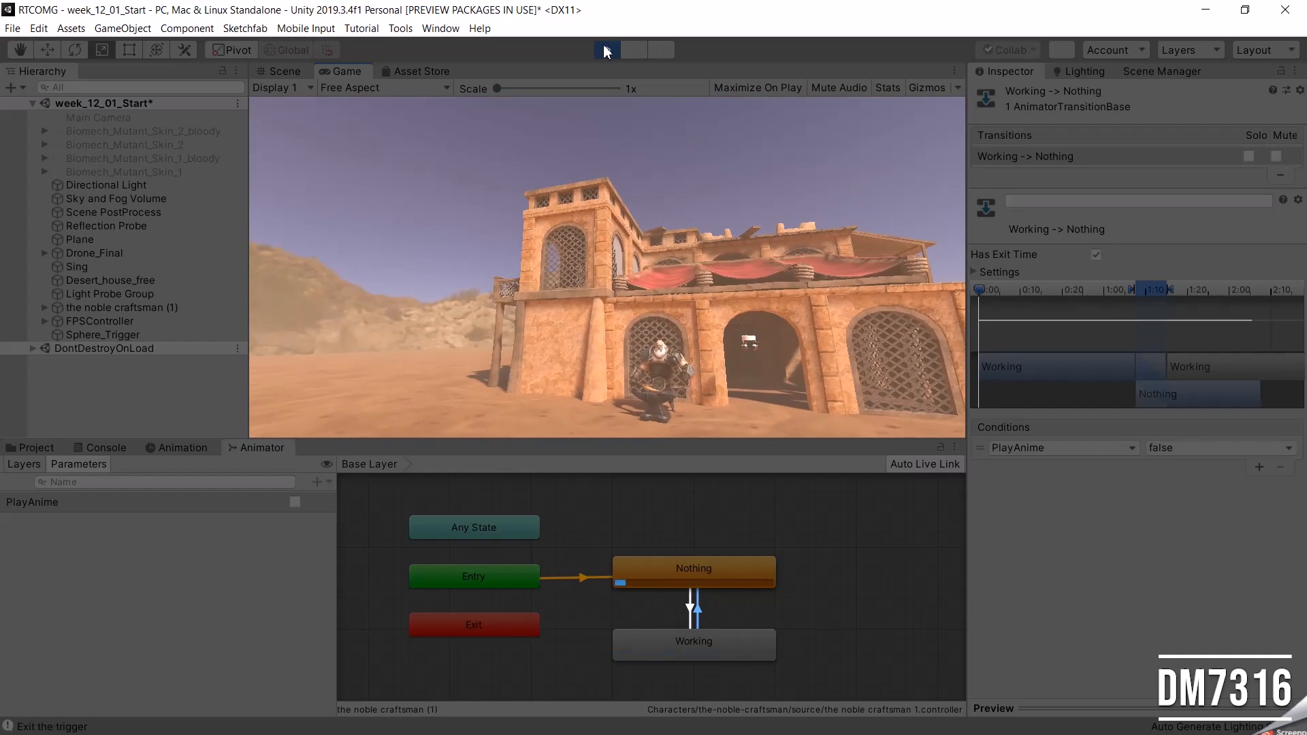
left_click(606, 50)
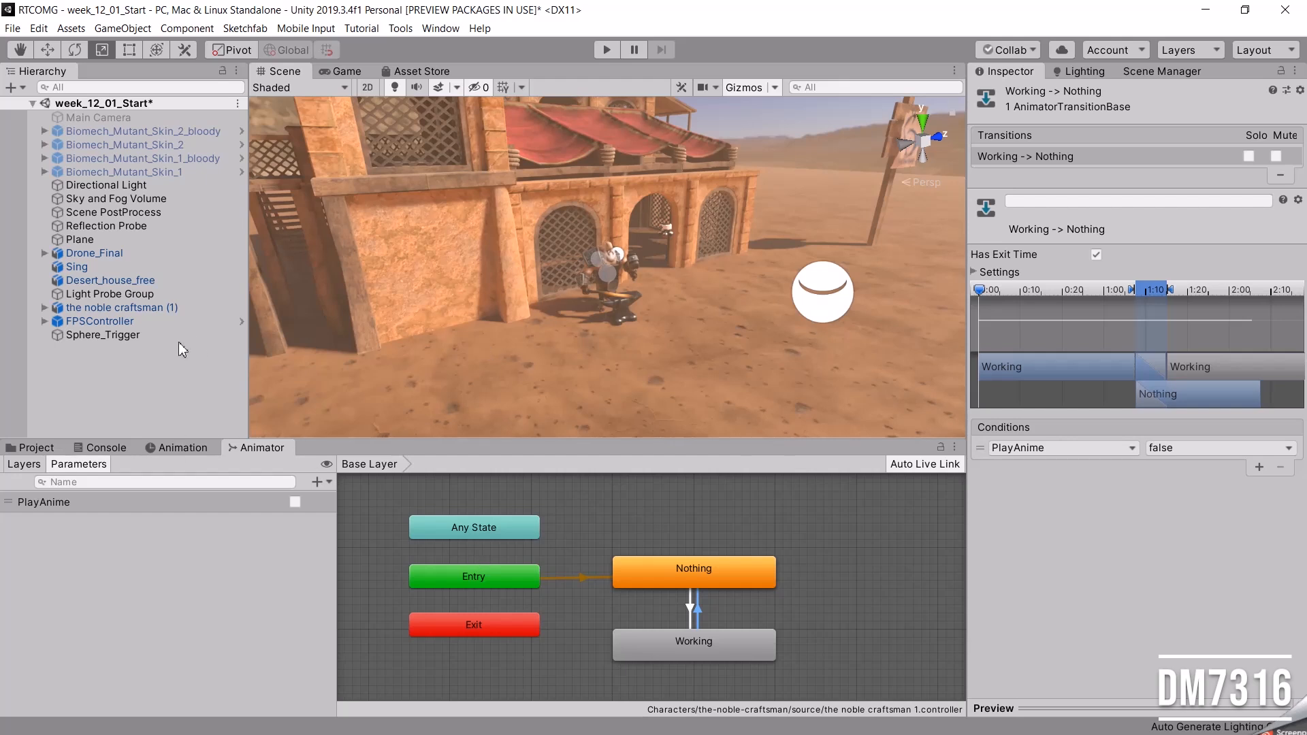
Review the noble craftsman's Animator setup, examining the Working state and the transitions in both directions between Nothing and Working.
left_click(113, 307)
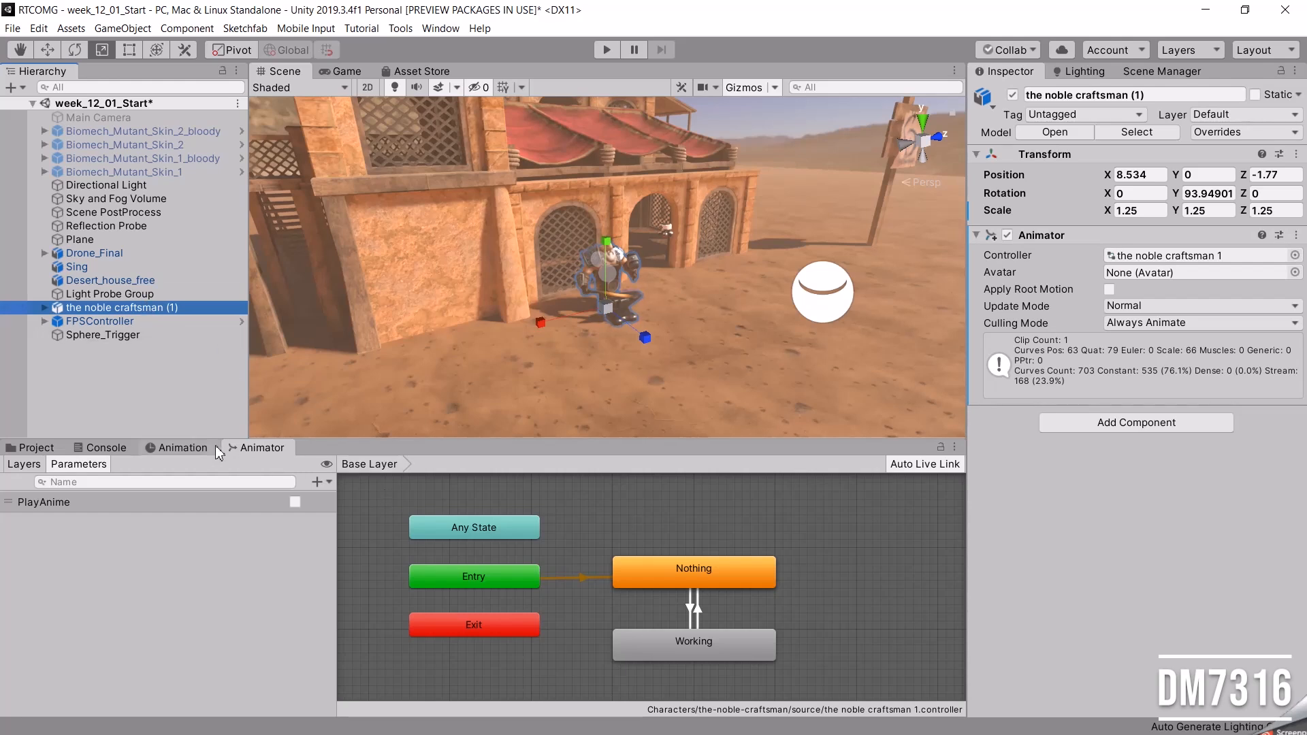
left_click(257, 449)
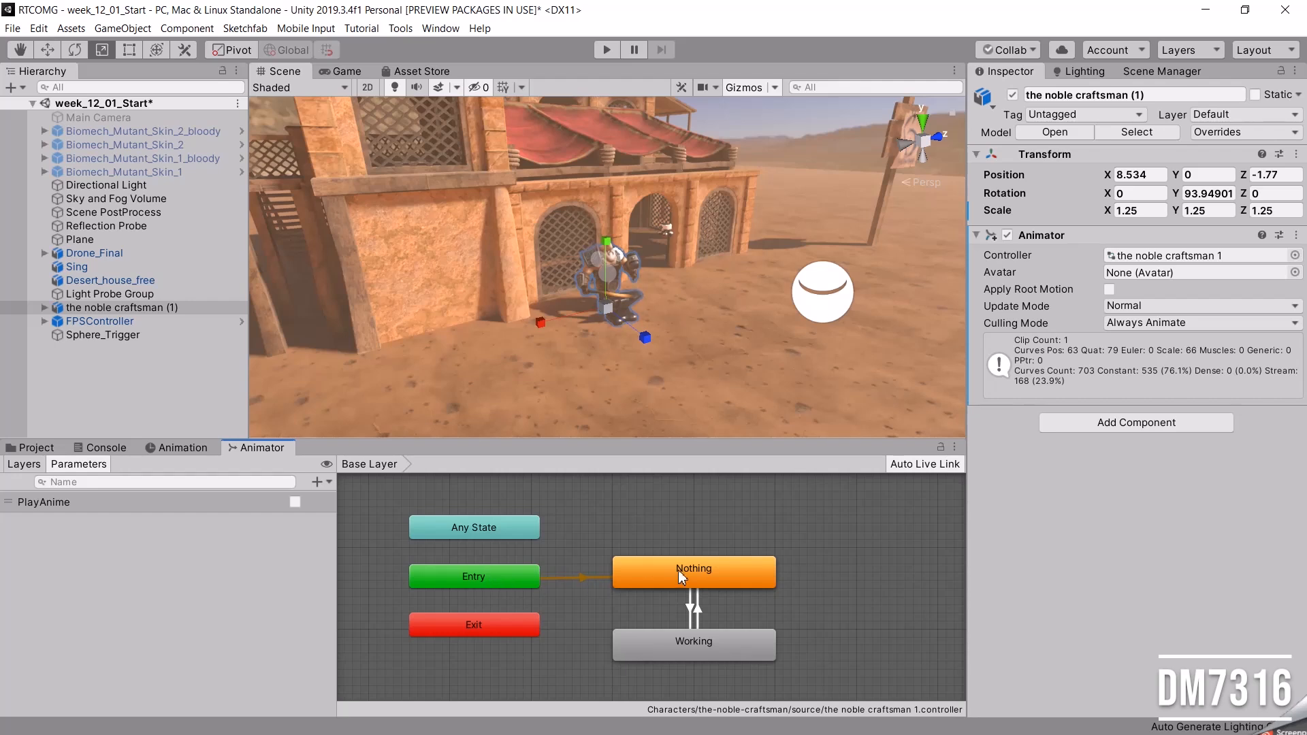
left_click(690, 606)
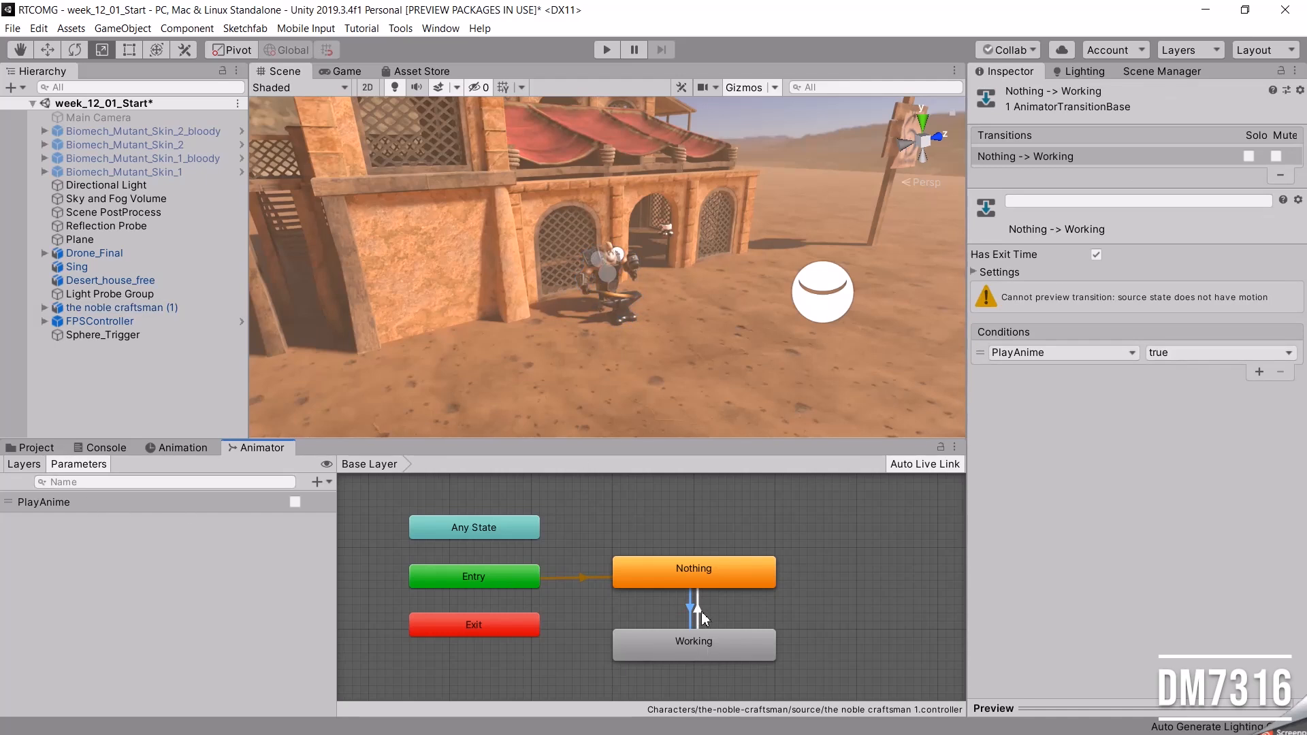
left_click(701, 645)
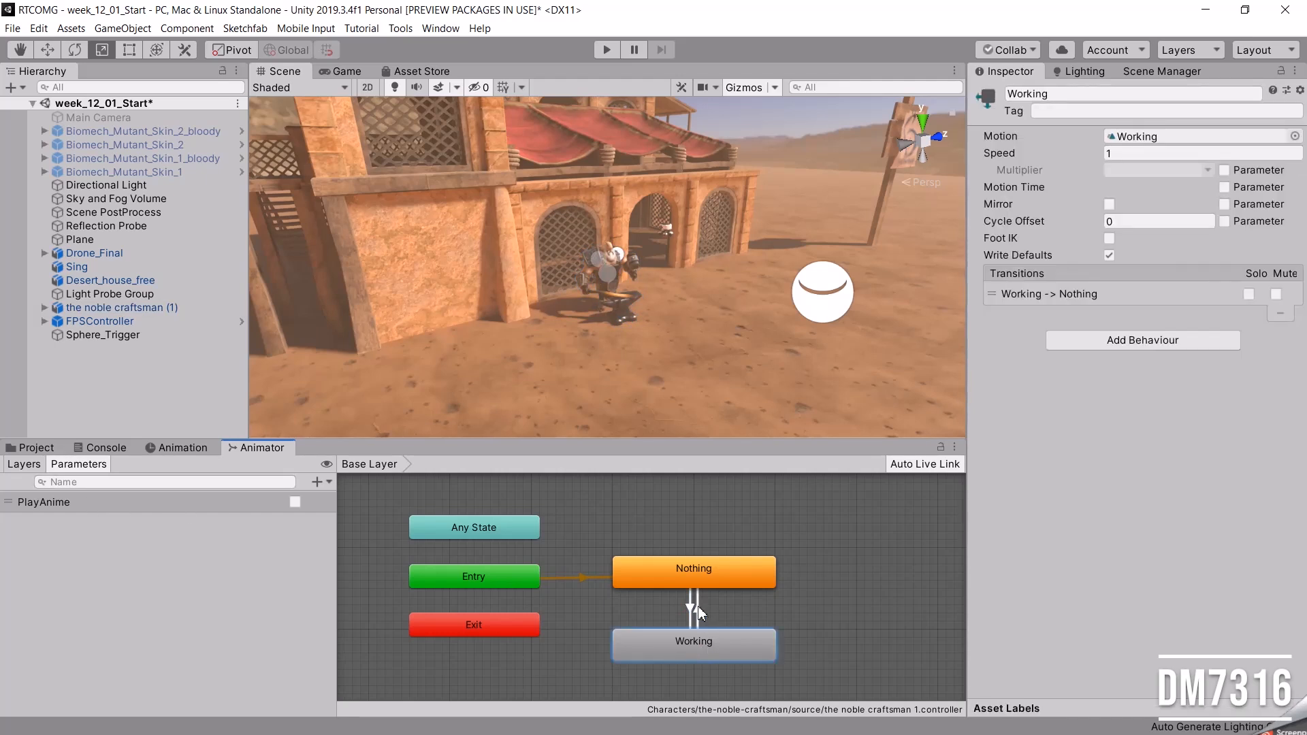
left_click(698, 614)
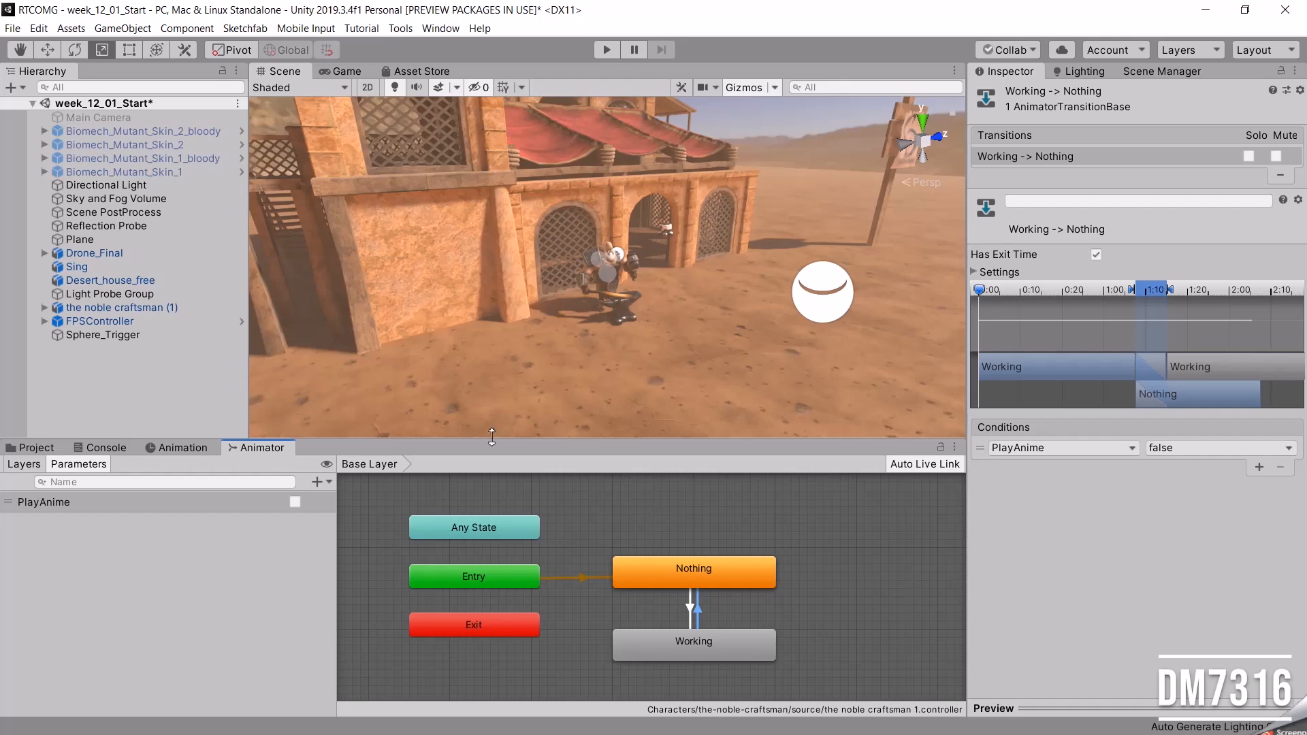
Inspect the Sphere_Trigger object's components and review its Trigger_PlayAnime script in Visual Studio.
left_click(114, 336)
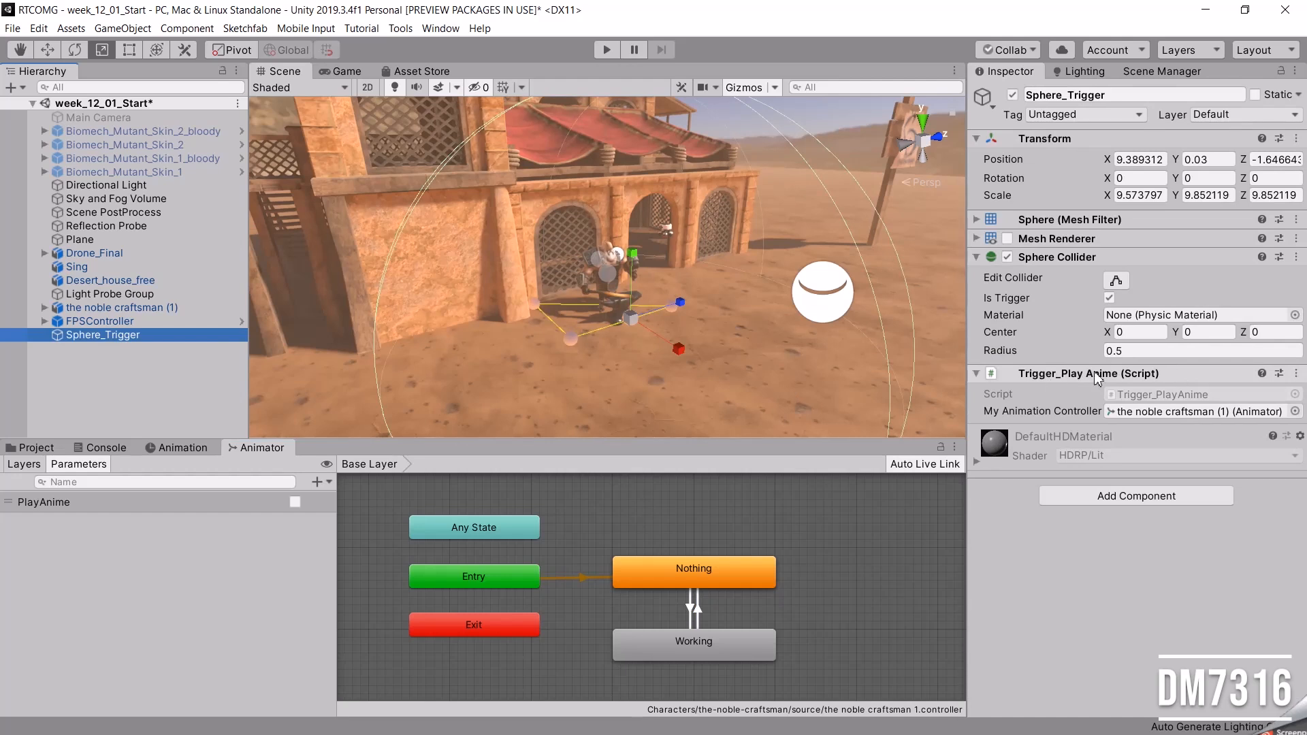
key("alt+Tab")
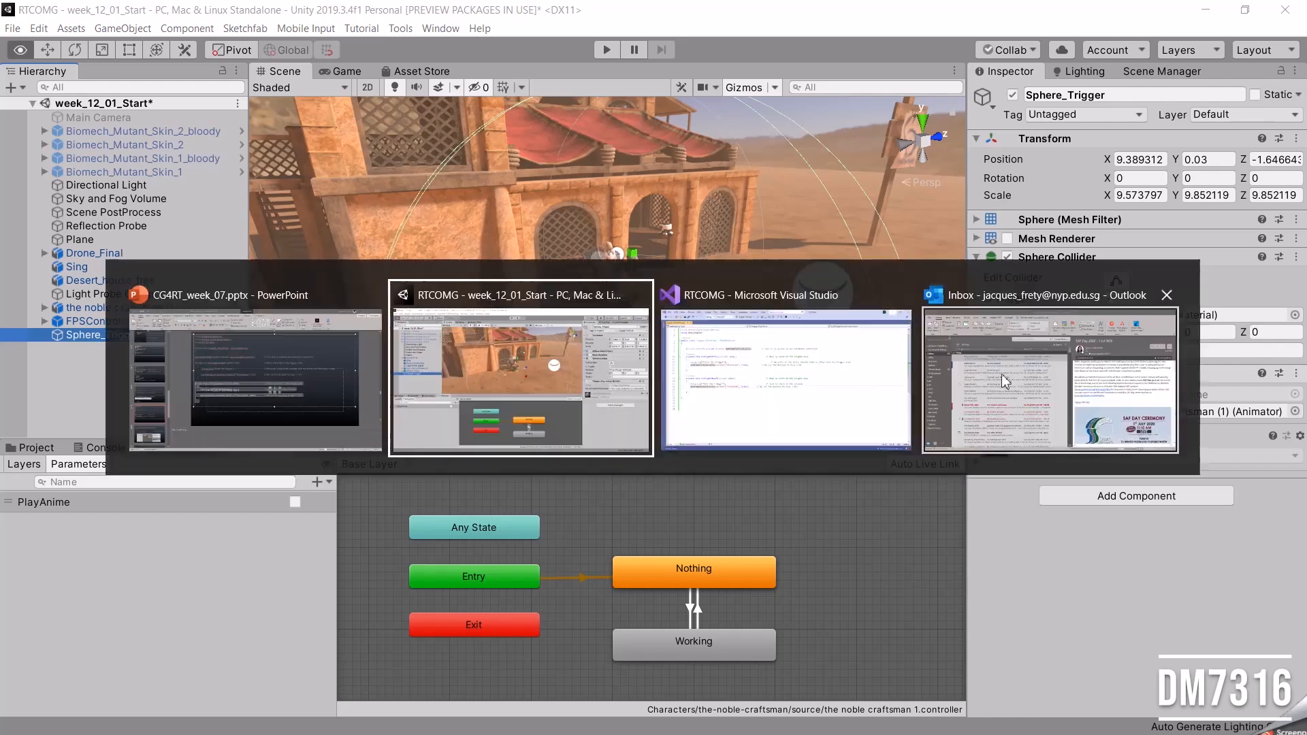
left_click(852, 383)
left_click(461, 166)
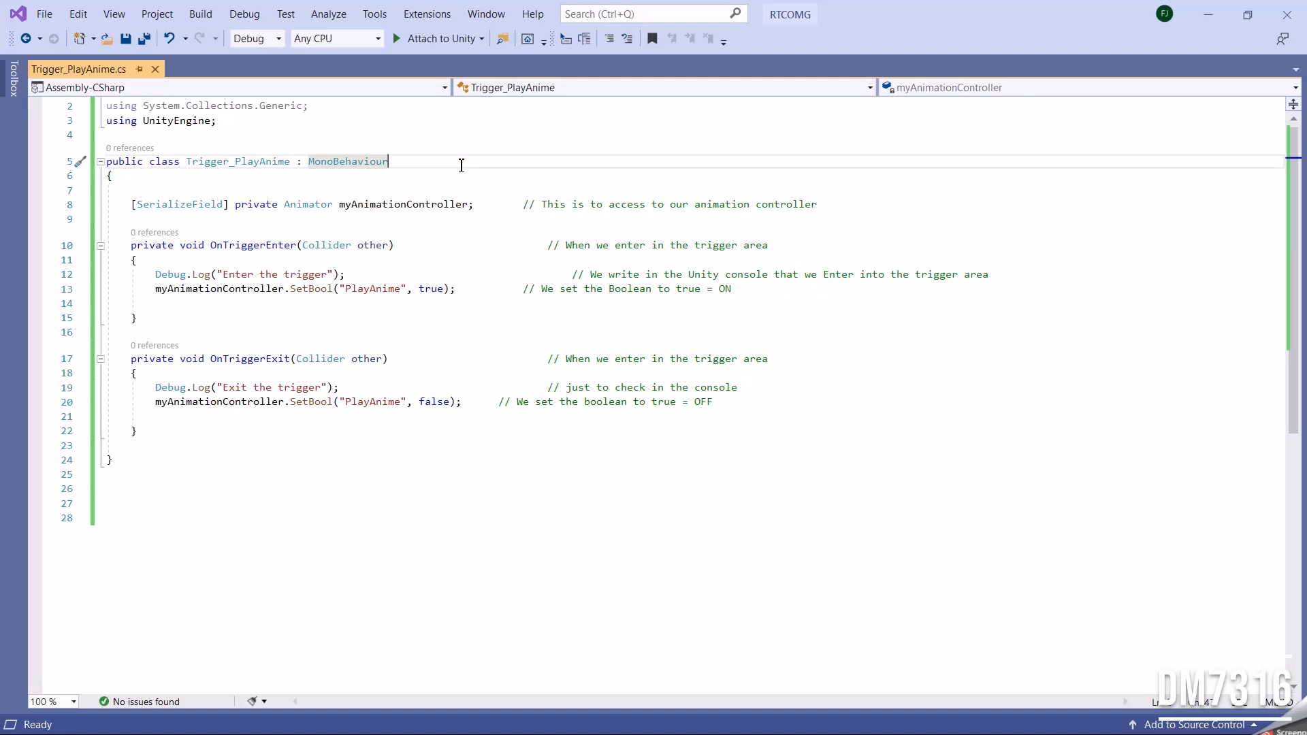
left_click(290, 164)
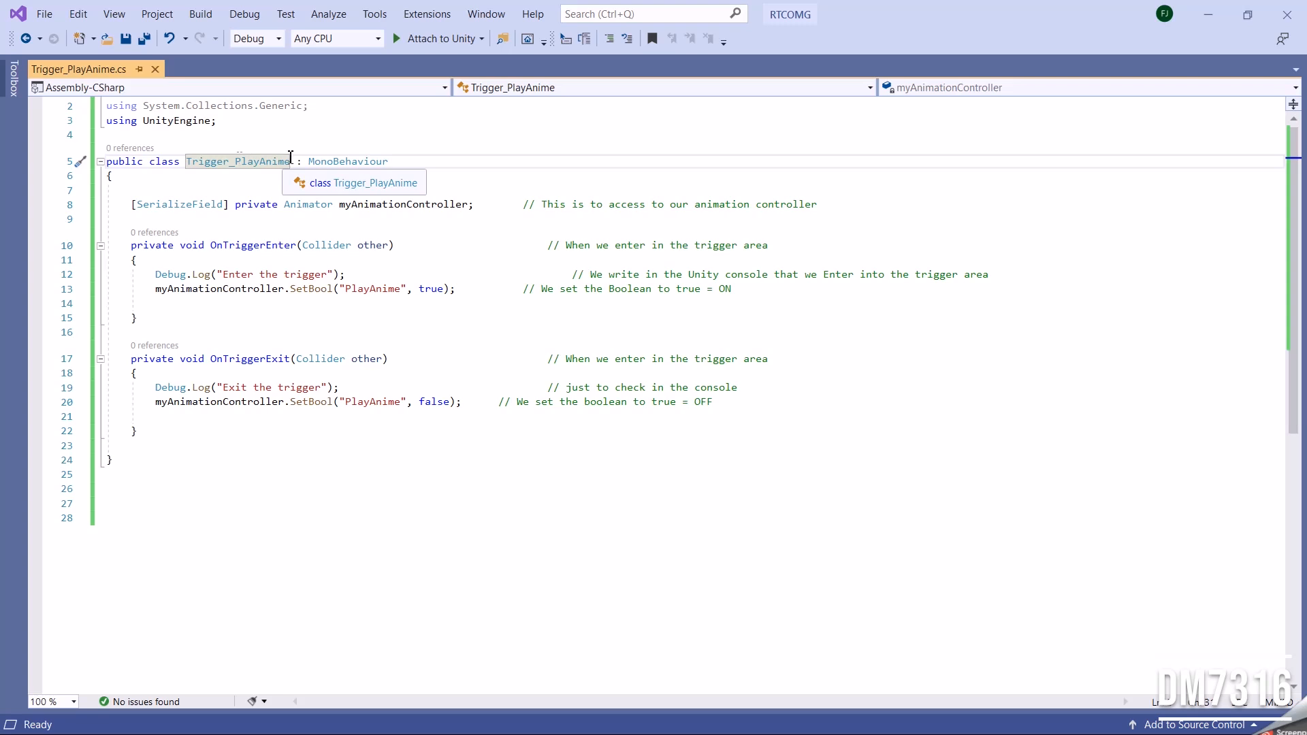
left_click(361, 131)
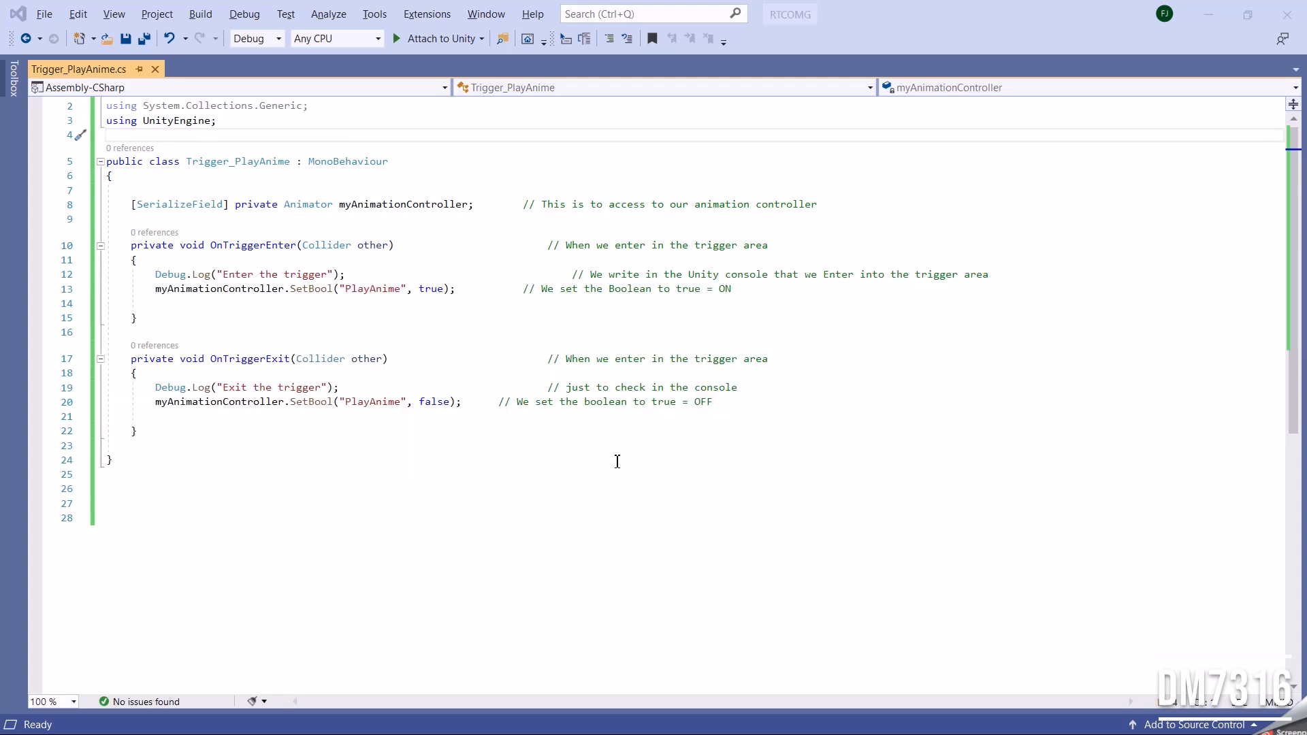
Switch back to Unity and examine the extent of the sphere trigger around the craftsman in the scene.
key("alt+Tab")
key("alt+Tab")
left_click_drag(800, 325, 713, 284, "alt")
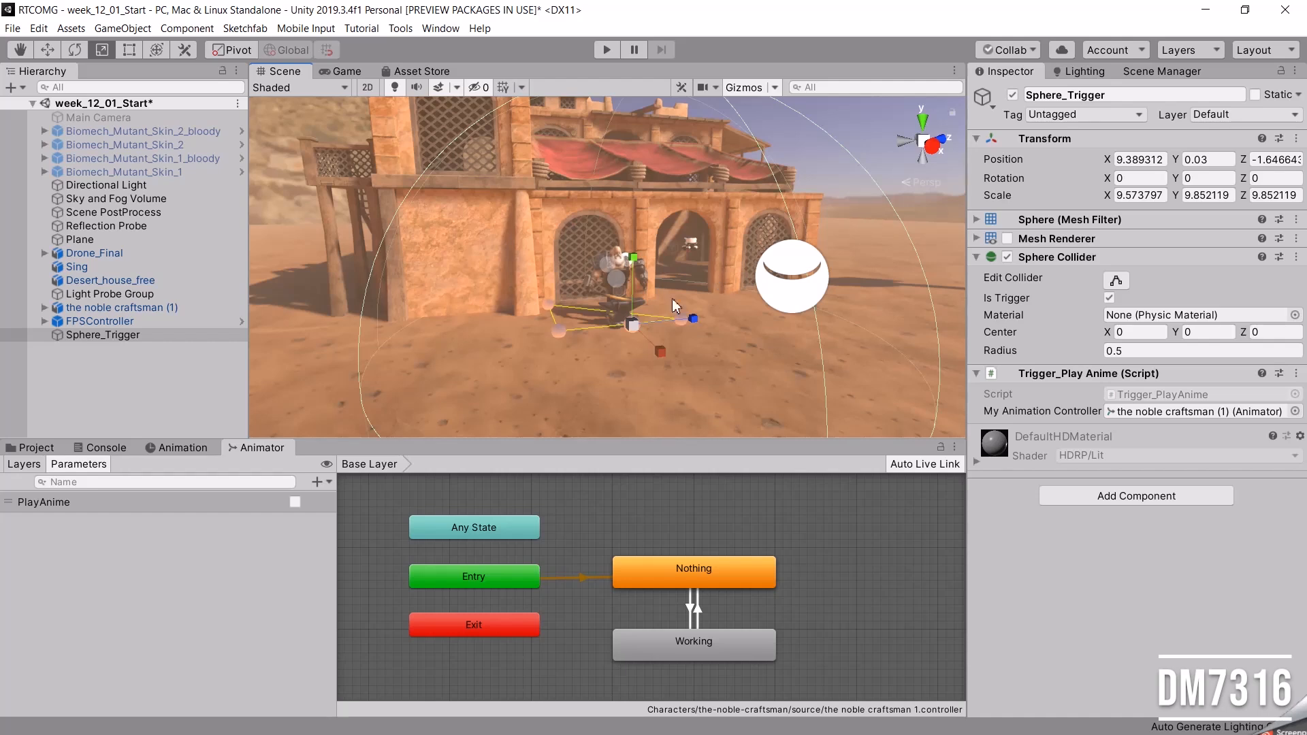
scroll(651, 305, "down", 4)
left_click_drag(652, 305, 763, 314, "alt")
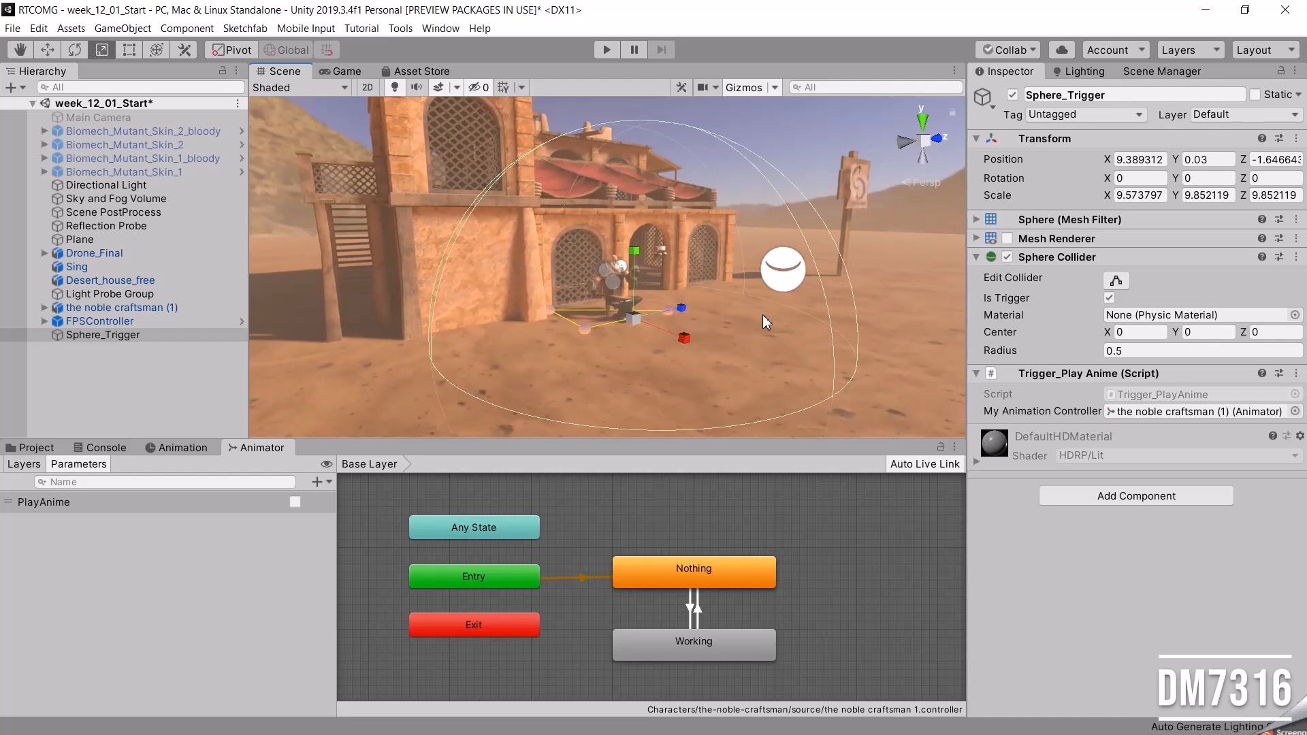